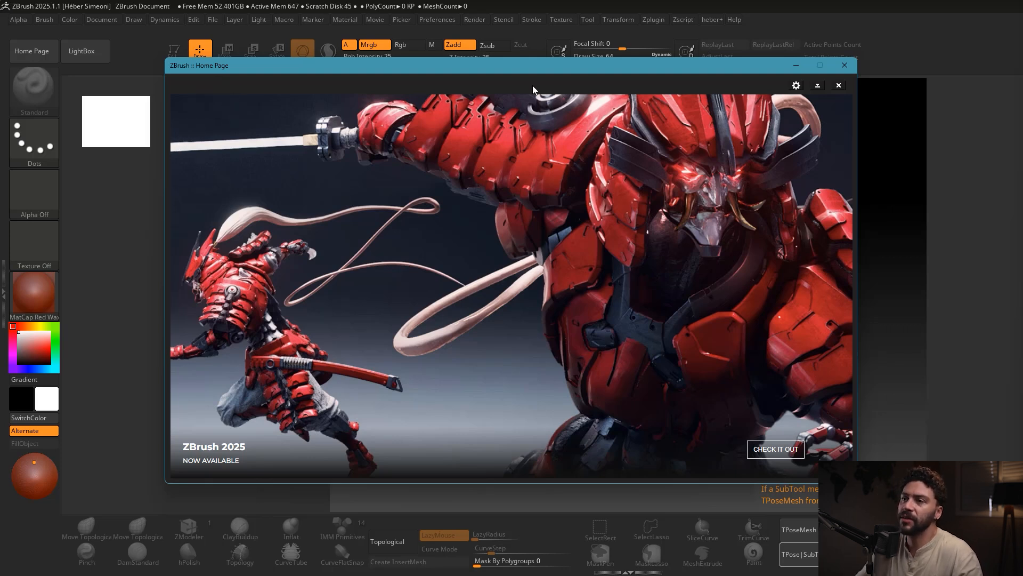
Step: Close the Home Page window and open LightBox on its project library
mouse_move(533, 66)
left_mouse_down()
mouse_move(538, 59)
mouse_move(529, 60)
left_mouse_up()
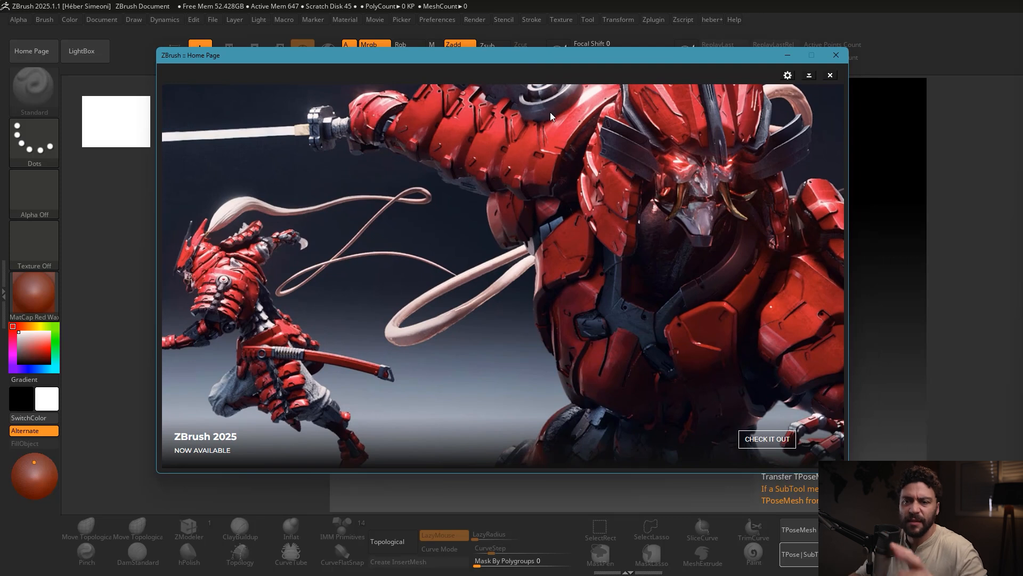
left_click_drag(586, 52, 563, 58)
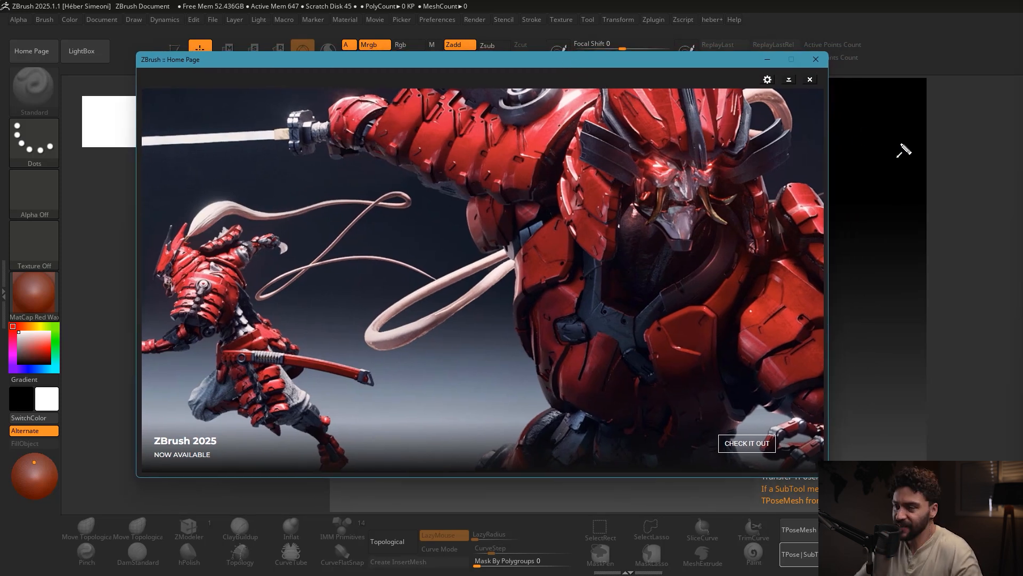
left_click(816, 60)
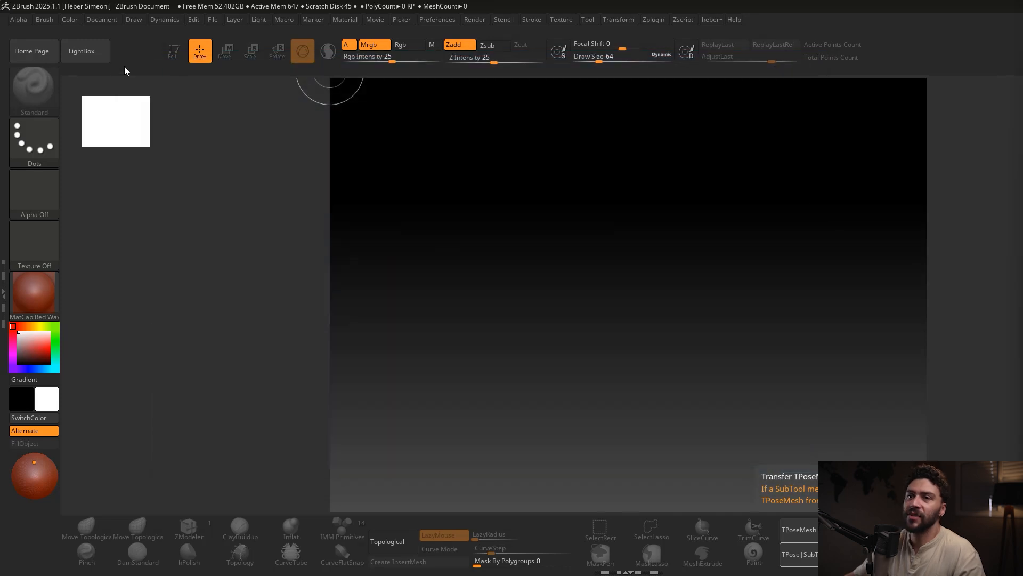
left_click(98, 56)
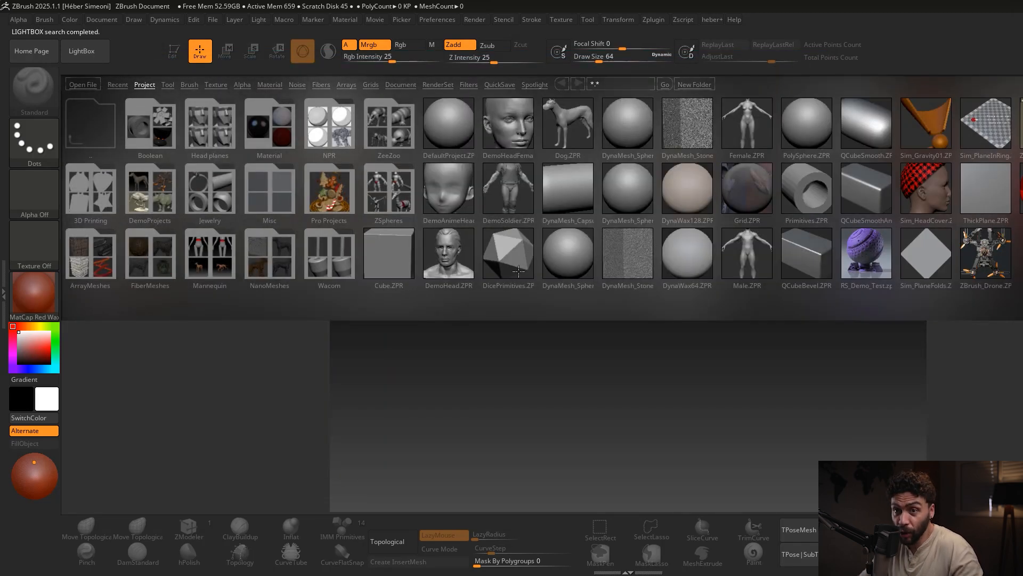
key("ctrl")
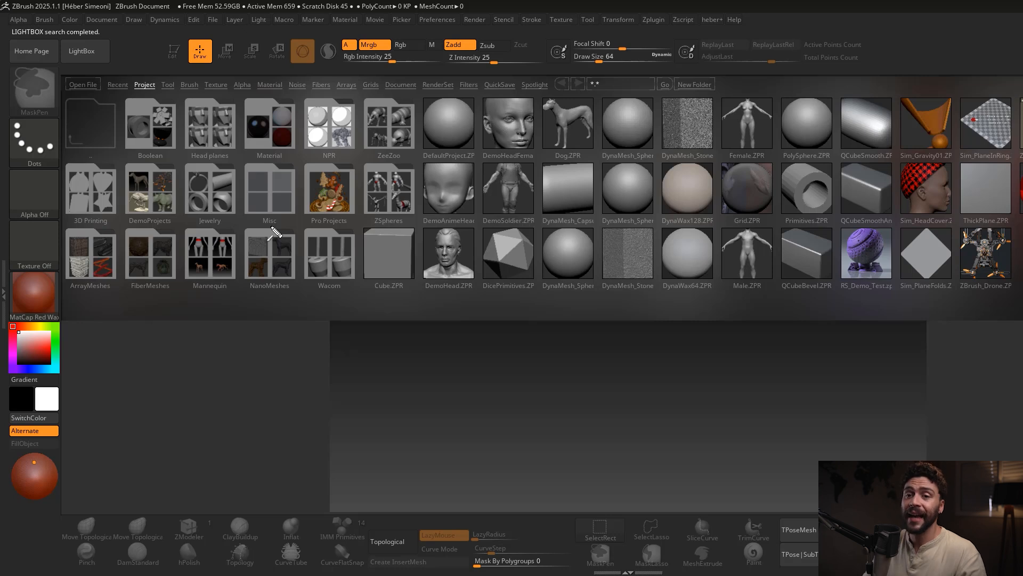
left_click_drag(98, 220, 87, 70)
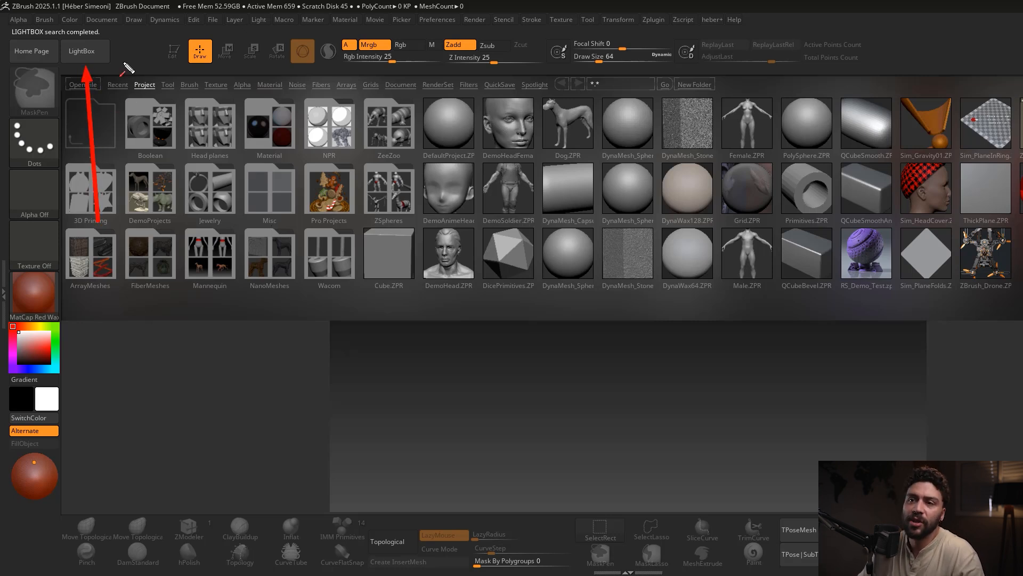
mouse_move(78, 78)
left_mouse_down()
mouse_move(651, 274)
mouse_move(1020, 320)
left_mouse_up()
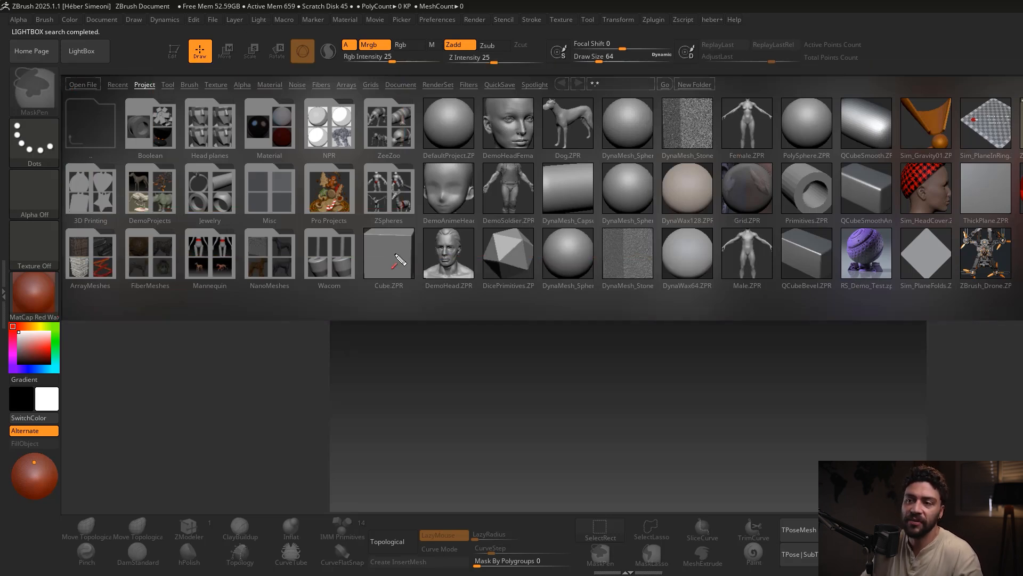
left_click_drag(424, 380, 461, 264)
left_click_drag(437, 229, 487, 174)
left_click_drag(528, 207, 577, 155)
left_click_drag(623, 180, 699, 152)
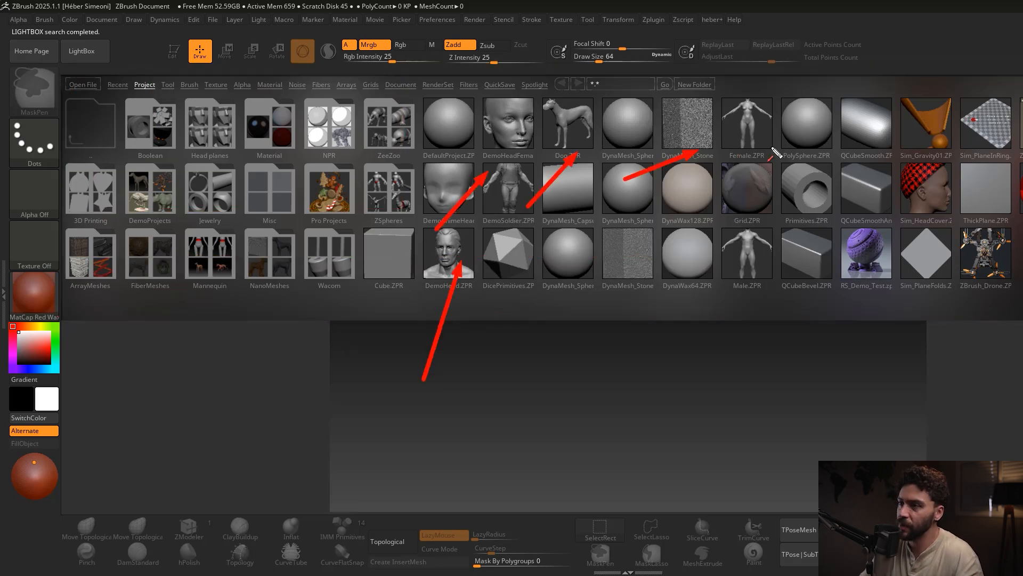
key("ctrl+z")
key("ctrl+z")
key("ctrl+z")
key("ctrl+z")
left_click_drag(479, 276, 520, 188)
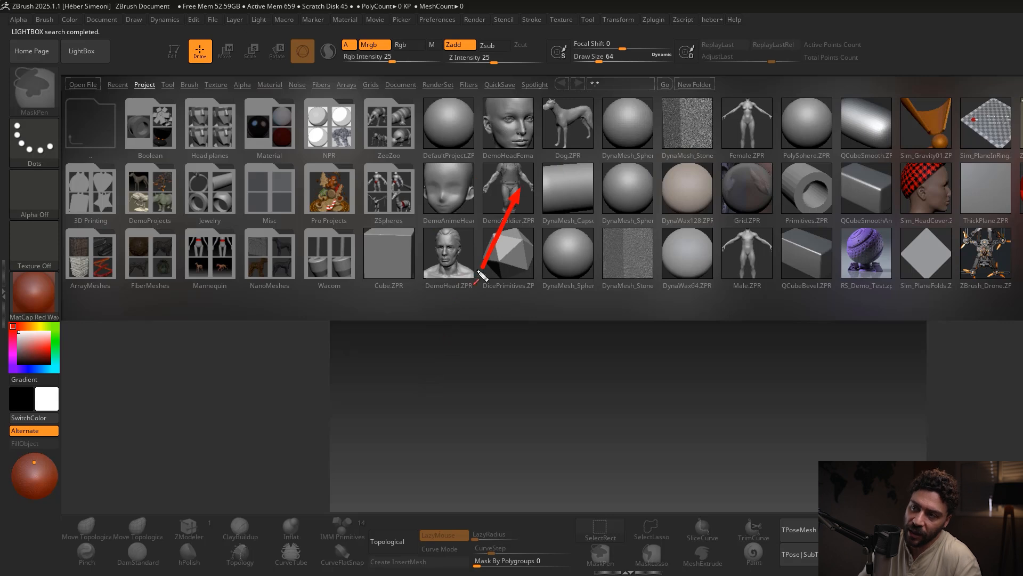
key("ctrl+z")
left_click_drag(430, 347, 469, 268)
key("ctrl+z")
left_click_drag(434, 226, 519, 140)
key("ctrl+z")
key("ctrl+z")
left_click_drag(551, 182, 580, 133)
key("ctrl+z")
left_click_drag(707, 150, 756, 121)
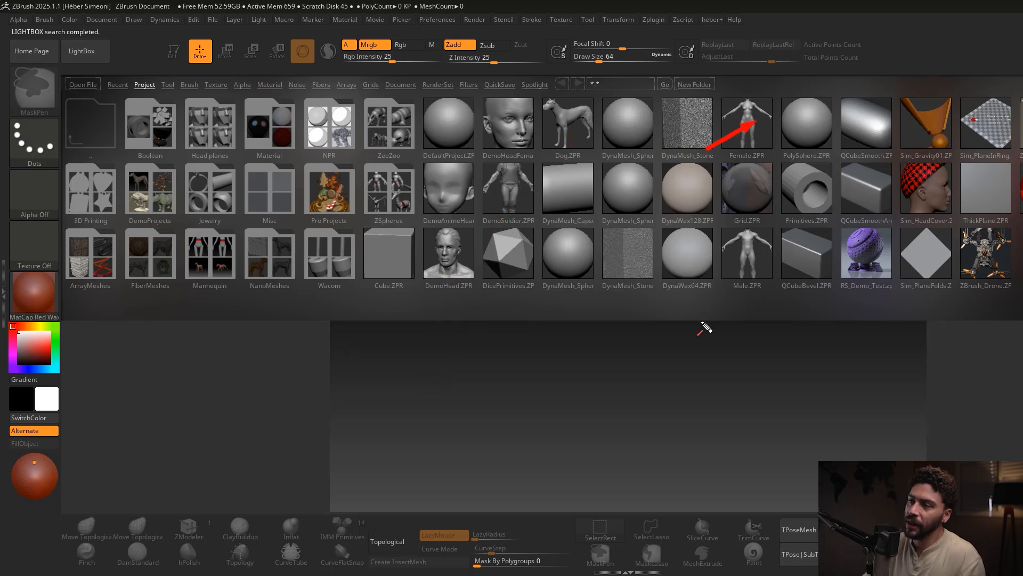
left_click_drag(701, 320, 738, 264)
key("ctrl+z")
key("ctrl+z")
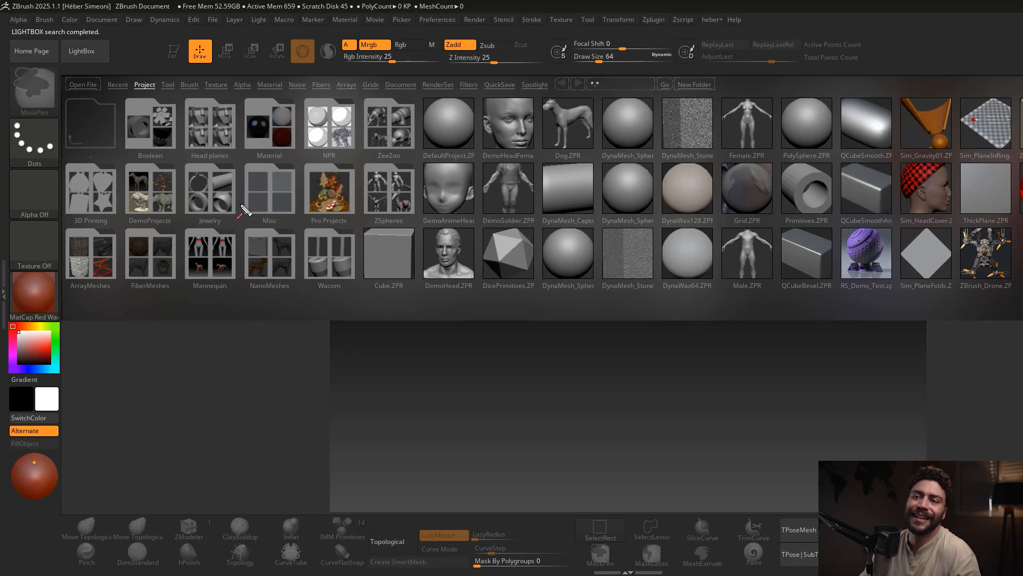
mouse_move(212, 242)
left_mouse_down()
mouse_move(216, 144)
mouse_move(214, 158)
mouse_move(77, 56)
left_mouse_up()
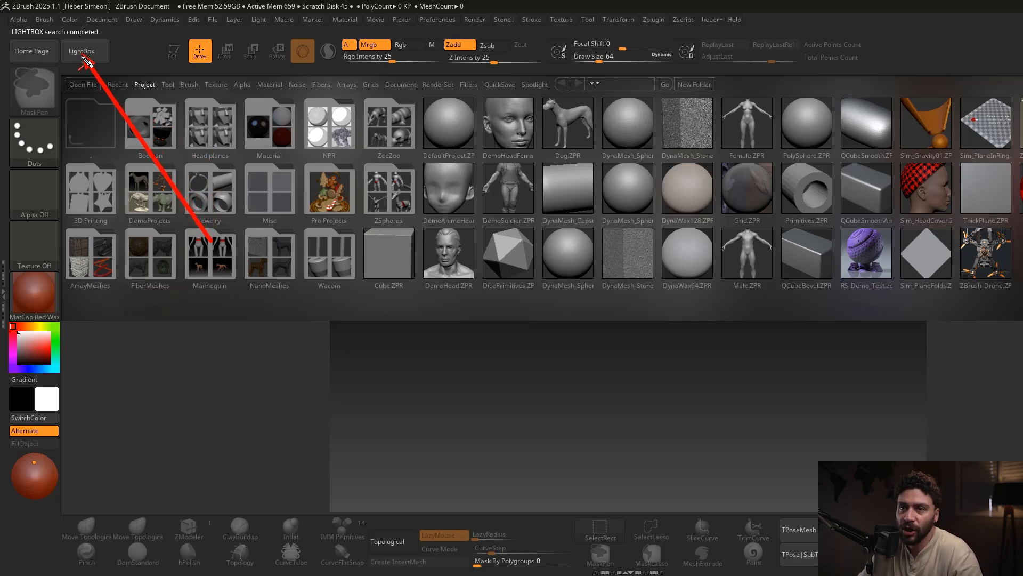
Step: Hide LightBox, take the ZBrush window out of maximized mode, and resize it to fill the screen
left_click(79, 53)
left_click(1000, 6)
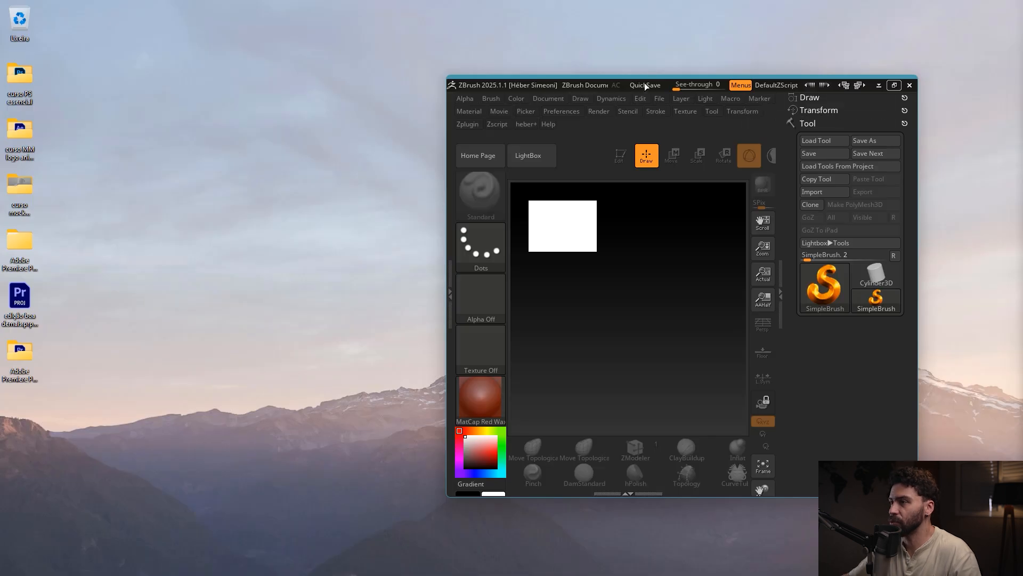
left_click_drag(577, 83, 134, 9)
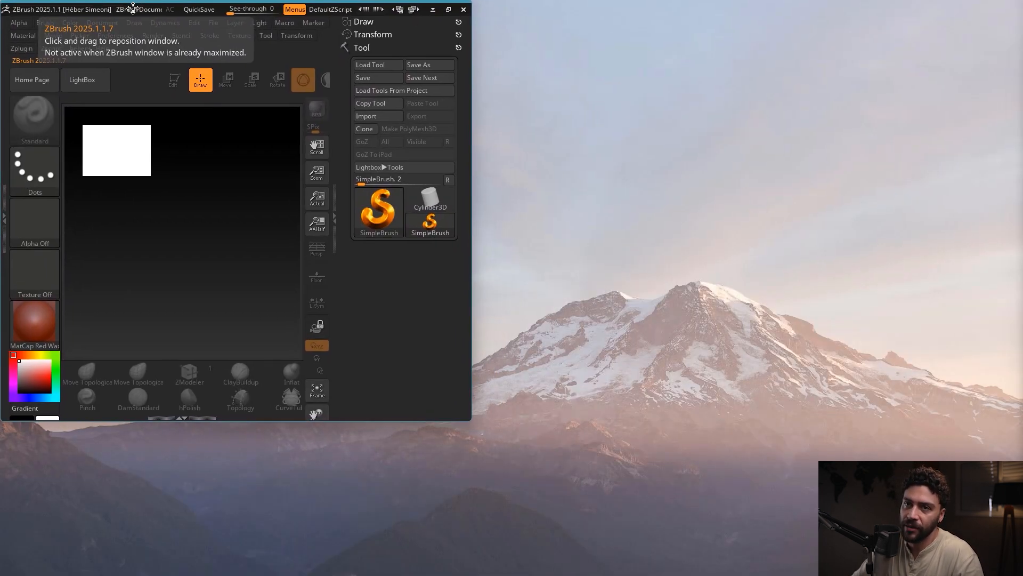
mouse_move(472, 422)
left_mouse_down()
mouse_move(973, 541)
mouse_move(1022, 573)
left_mouse_up()
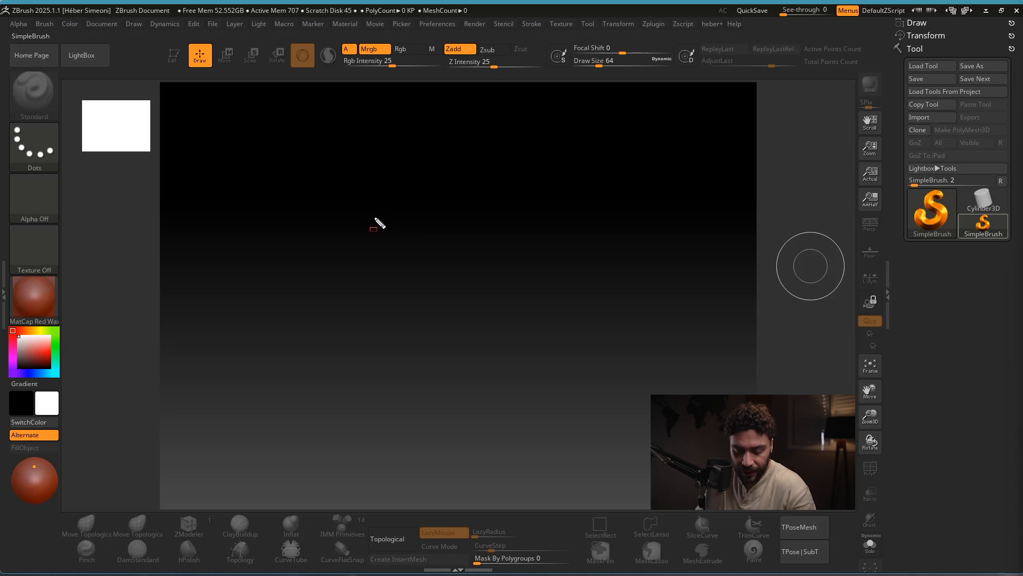
mouse_move(364, 238)
left_mouse_down()
mouse_move(115, 527)
mouse_move(245, 504)
mouse_move(680, 541)
mouse_move(269, 527)
mouse_move(692, 544)
mouse_move(379, 507)
mouse_move(87, 525)
mouse_move(717, 529)
mouse_move(222, 554)
mouse_move(676, 536)
left_mouse_up()
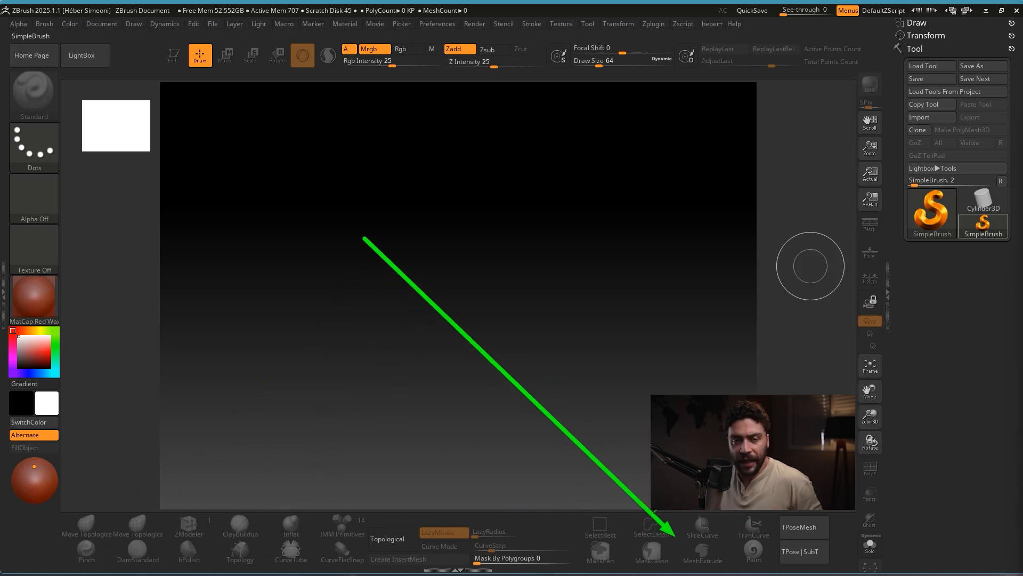
key("ctrl+z")
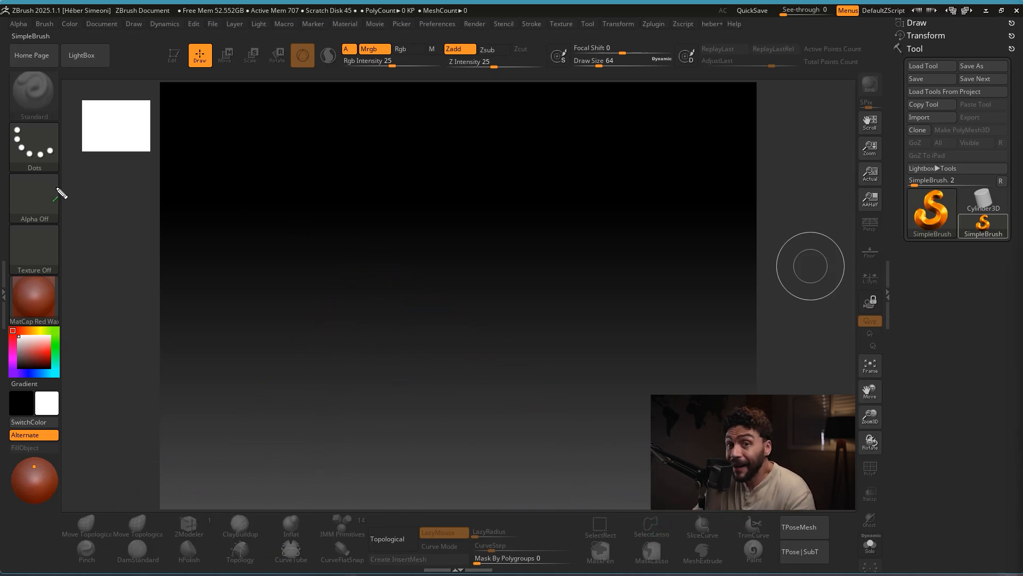
mouse_move(41, 153)
left_mouse_down()
mouse_move(23, 79)
mouse_move(32, 32)
mouse_move(104, 32)
left_mouse_up()
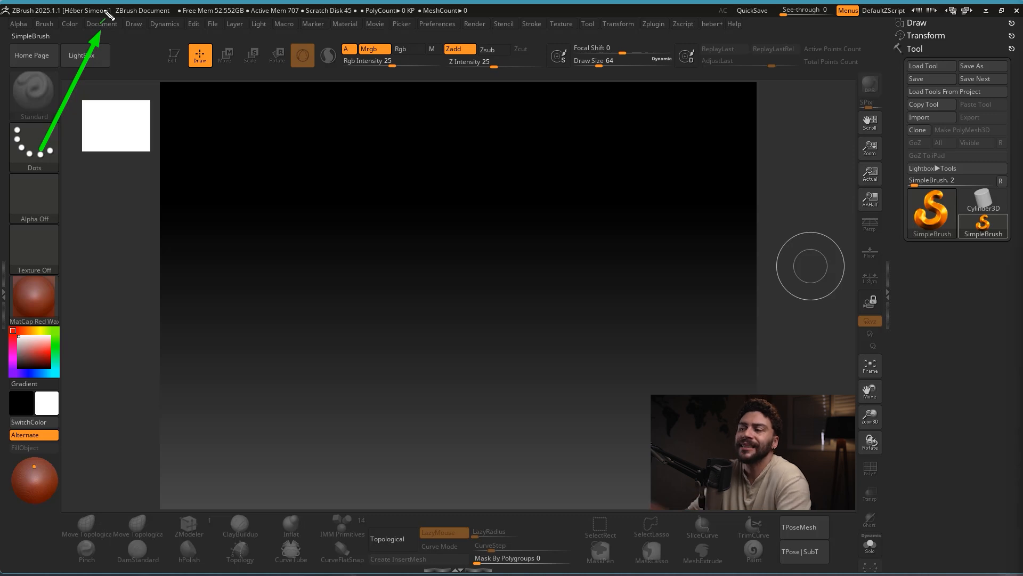
key("ctrl+z")
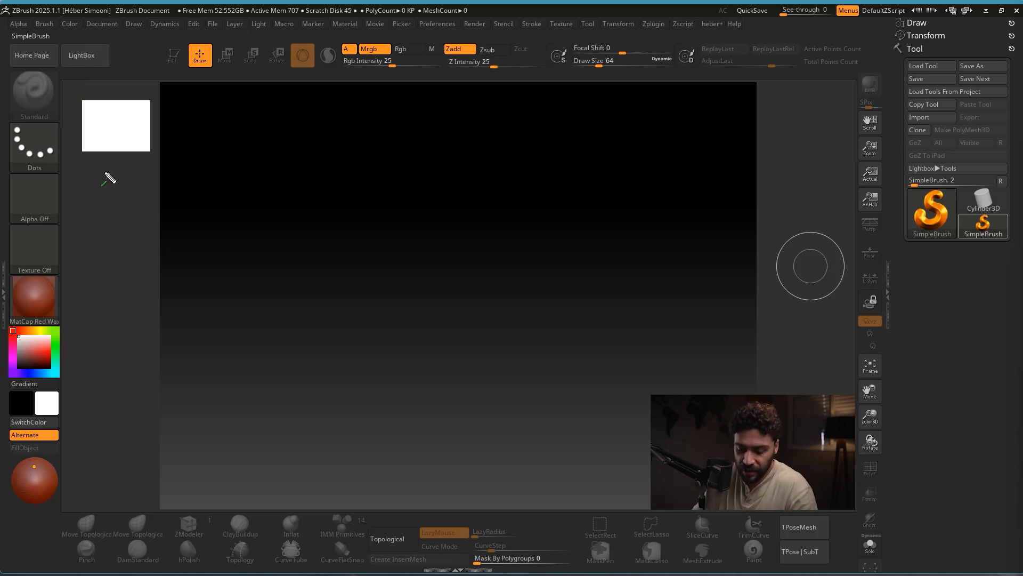
left_click_drag(2, 63, 64, 529)
left_click_drag(149, 46, 707, 77)
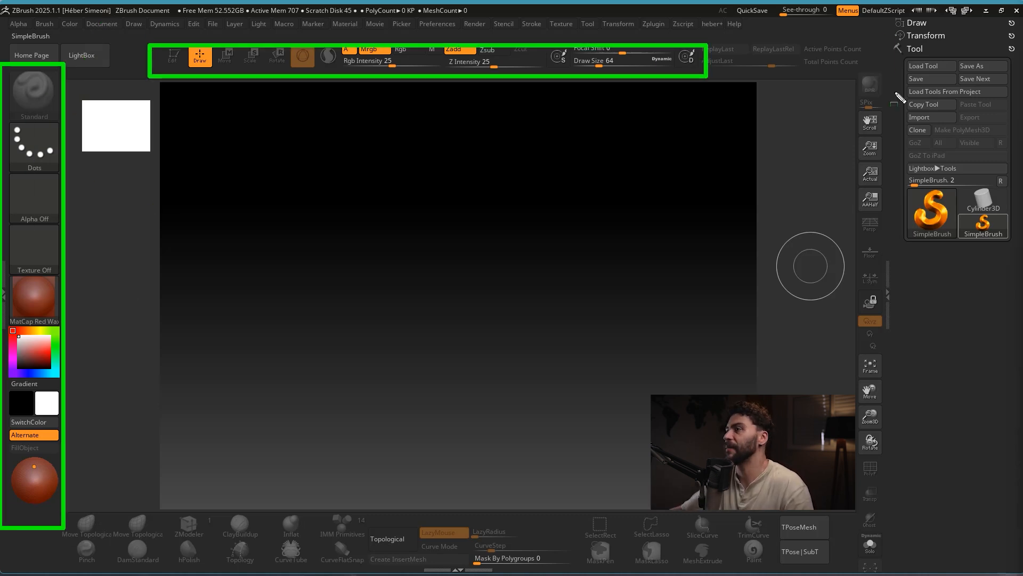
left_click_drag(887, 35, 958, 469)
key("Escape")
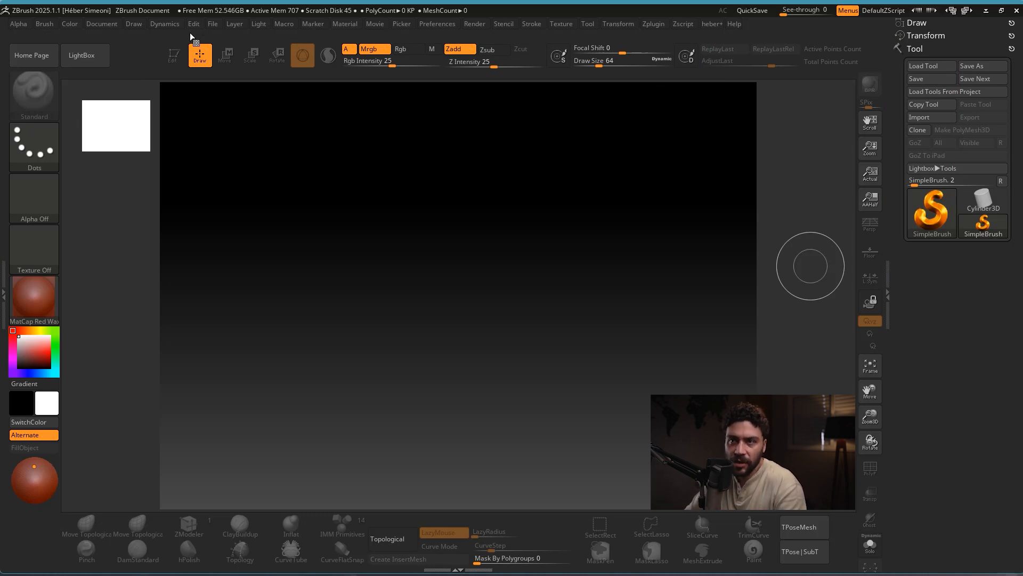
left_click(100, 23)
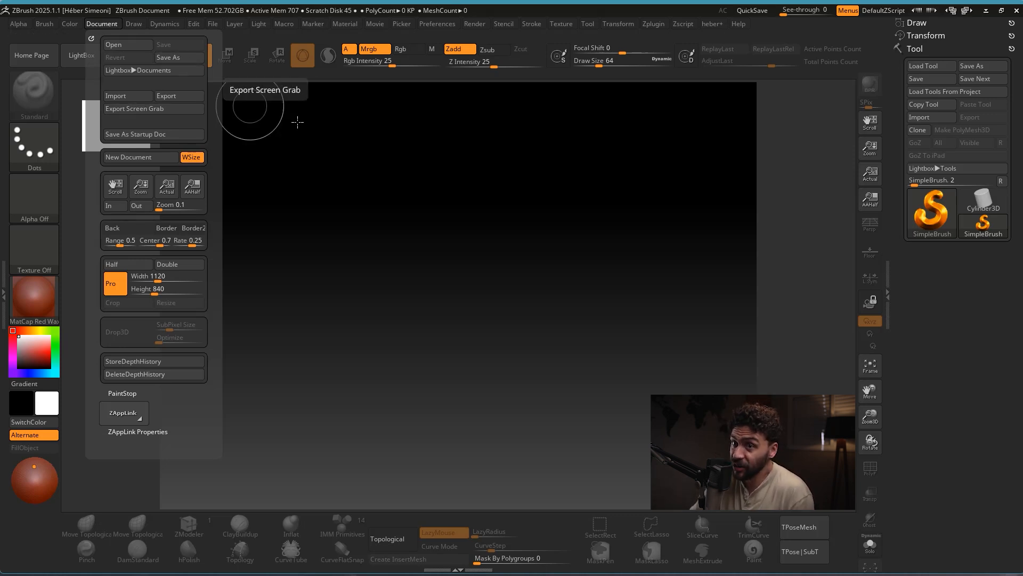
key("ctrl+shift+3")
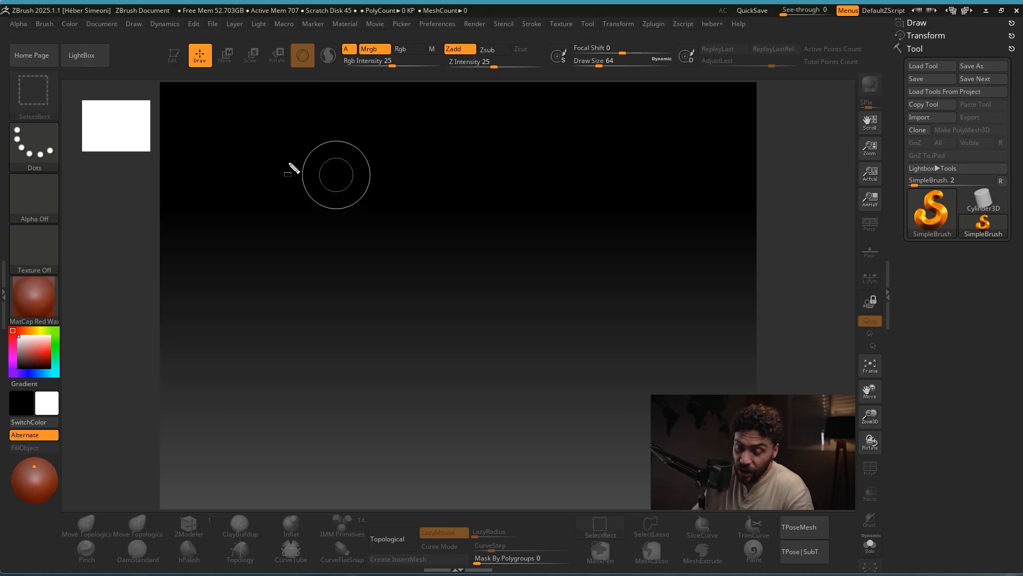
mouse_move(202, 212)
left_mouse_down()
mouse_move(185, 63)
mouse_move(461, 68)
mouse_move(456, 60)
mouse_move(469, 76)
mouse_move(485, 70)
mouse_move(459, 72)
mouse_move(634, 82)
mouse_move(246, 67)
mouse_move(611, 86)
mouse_move(520, 66)
mouse_move(581, 64)
mouse_move(50, 151)
mouse_move(50, 290)
mouse_move(60, 308)
mouse_move(63, 84)
mouse_move(67, 101)
mouse_move(54, 103)
left_mouse_up()
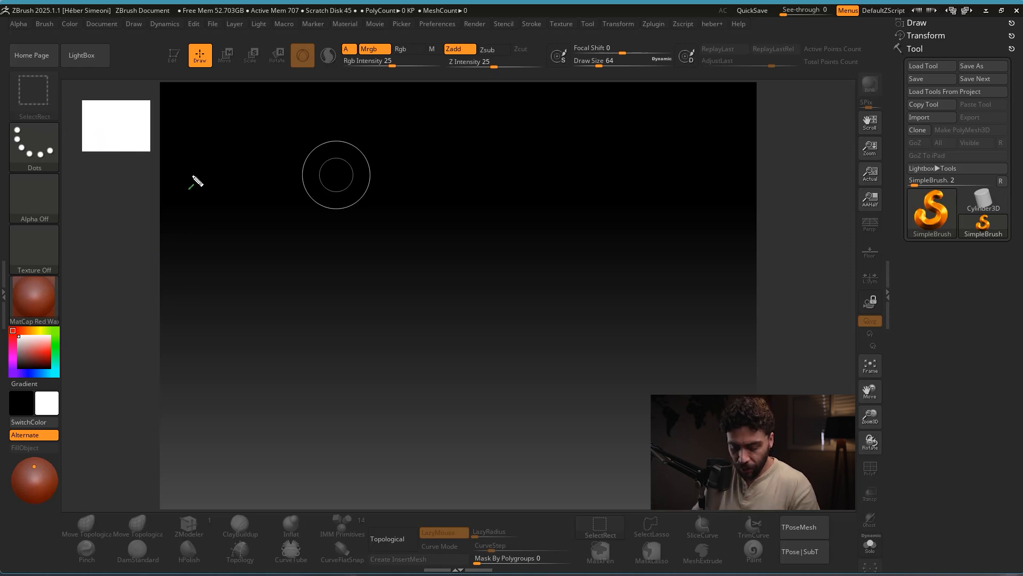
left_click_drag(148, 81, 770, 519)
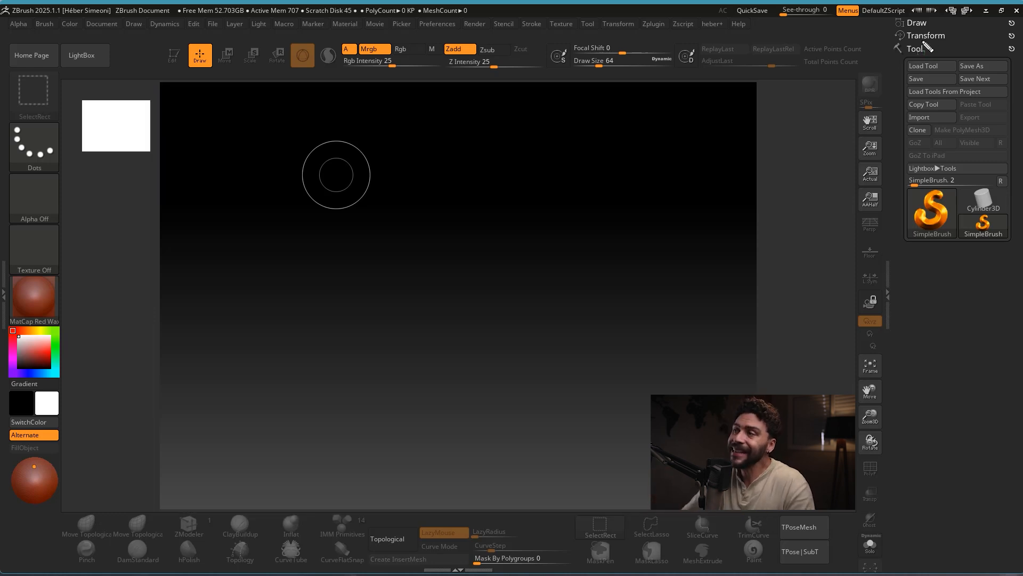
mouse_move(883, 36)
left_mouse_down()
mouse_move(920, 75)
mouse_move(1013, 256)
mouse_move(1016, 290)
left_mouse_up()
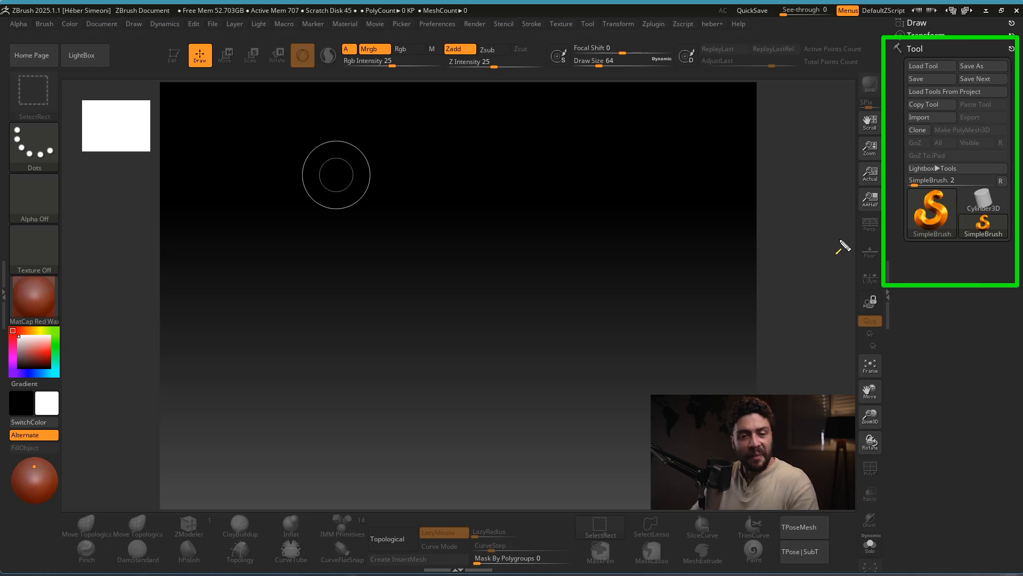
mouse_move(841, 237)
left_mouse_down()
mouse_move(925, 61)
mouse_move(935, 174)
mouse_move(967, 82)
mouse_move(978, 115)
mouse_move(932, 221)
mouse_move(910, 183)
left_mouse_up()
key("Escape")
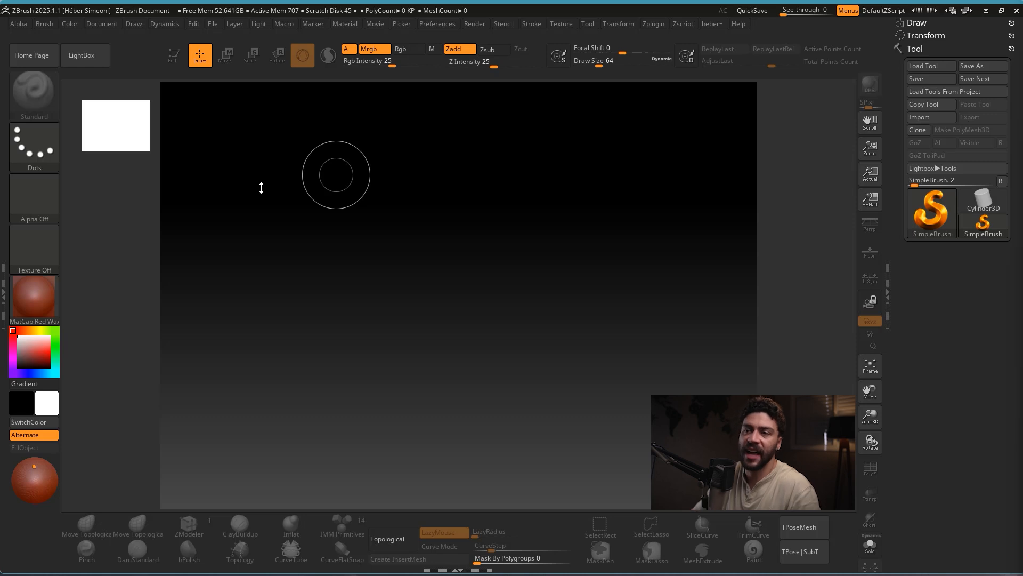
Step: Open LightBox, browse the sample projects, and load DemoHead.ZPR
left_click(88, 58)
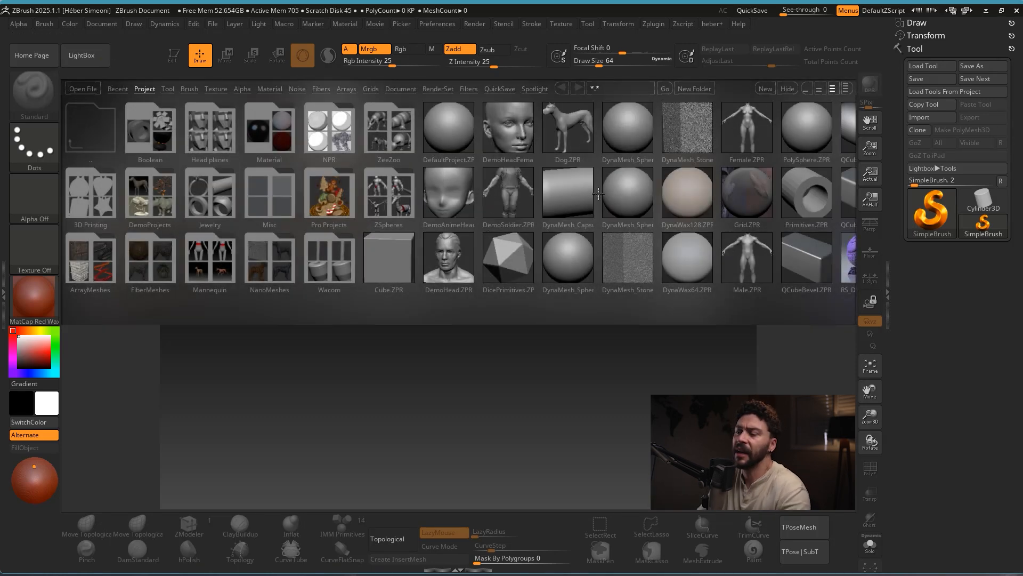
mouse_move(635, 197)
left_mouse_down()
mouse_move(235, 191)
mouse_move(373, 193)
mouse_move(282, 191)
left_mouse_up()
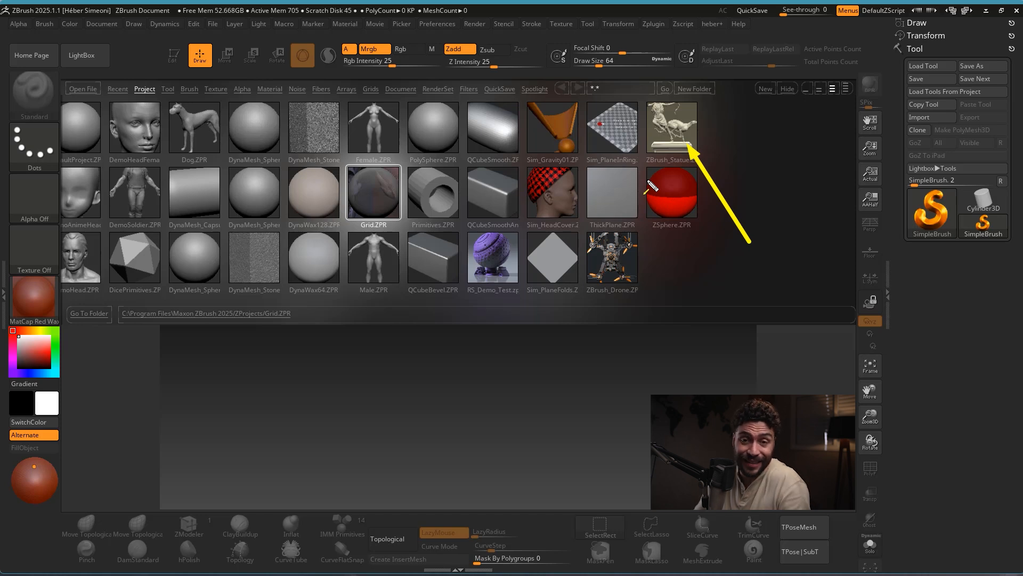
left_click_drag(317, 165, 437, 199)
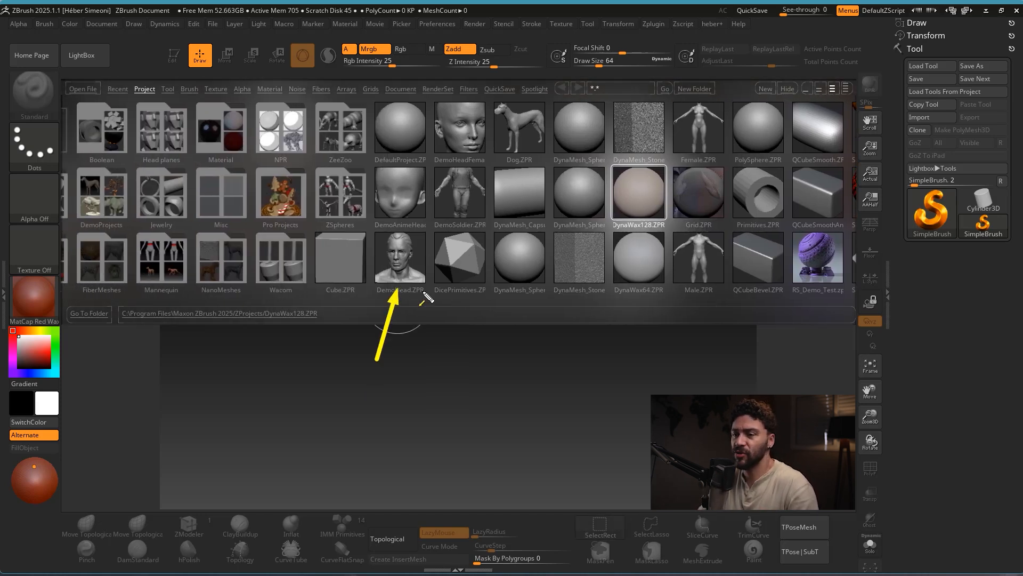
left_click(399, 264)
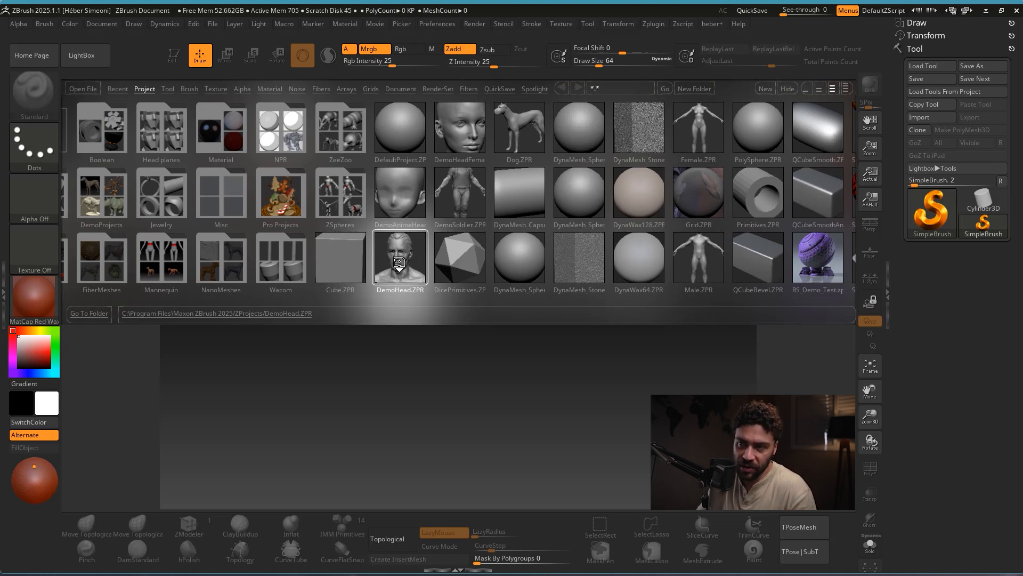
double_click(399, 262)
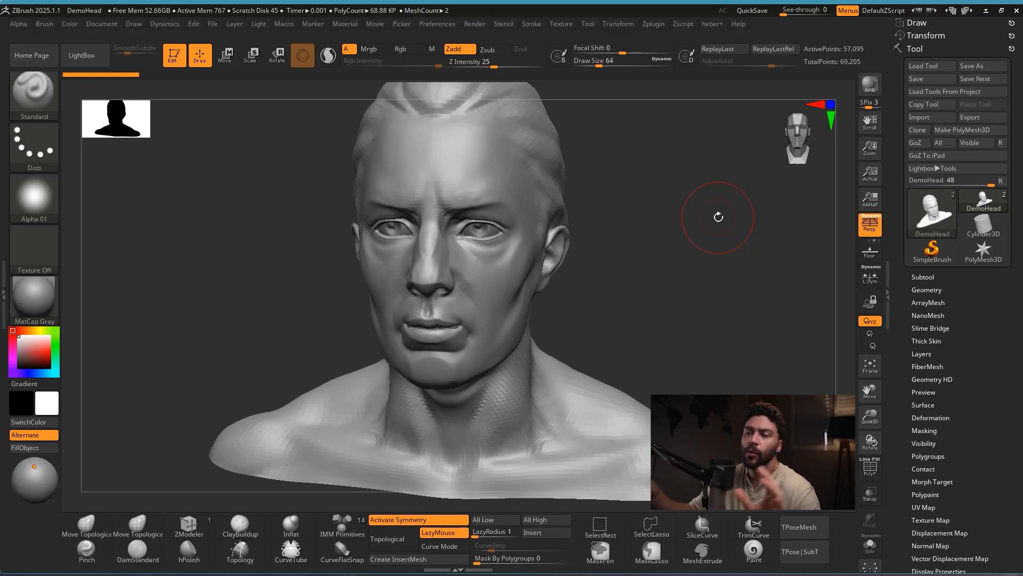
Step: Orbit around the demo head to inspect it from different angles
left_click_drag(641, 290, 584, 286)
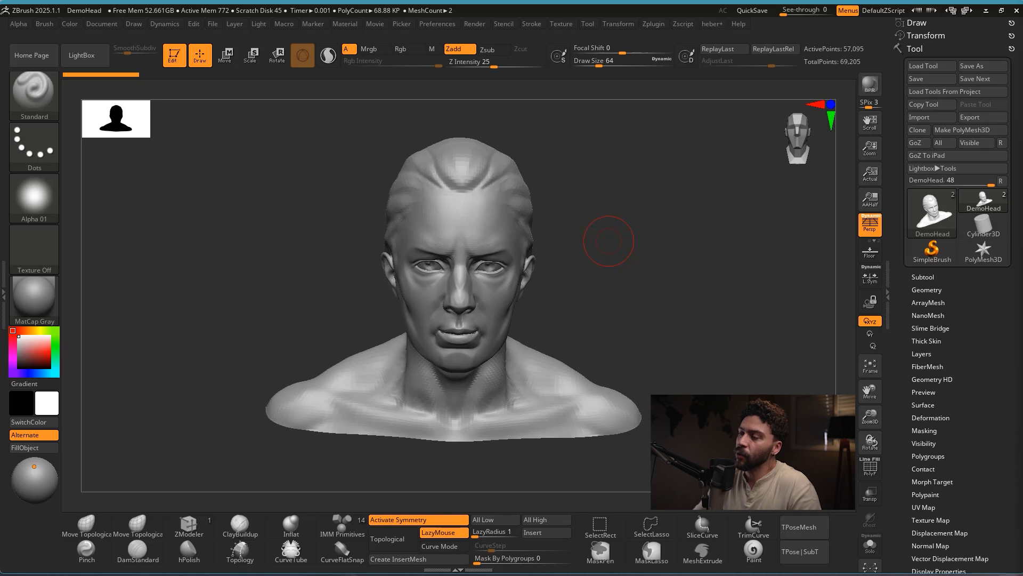
left_click_drag(646, 253, 573, 322)
key("ctrl+shift")
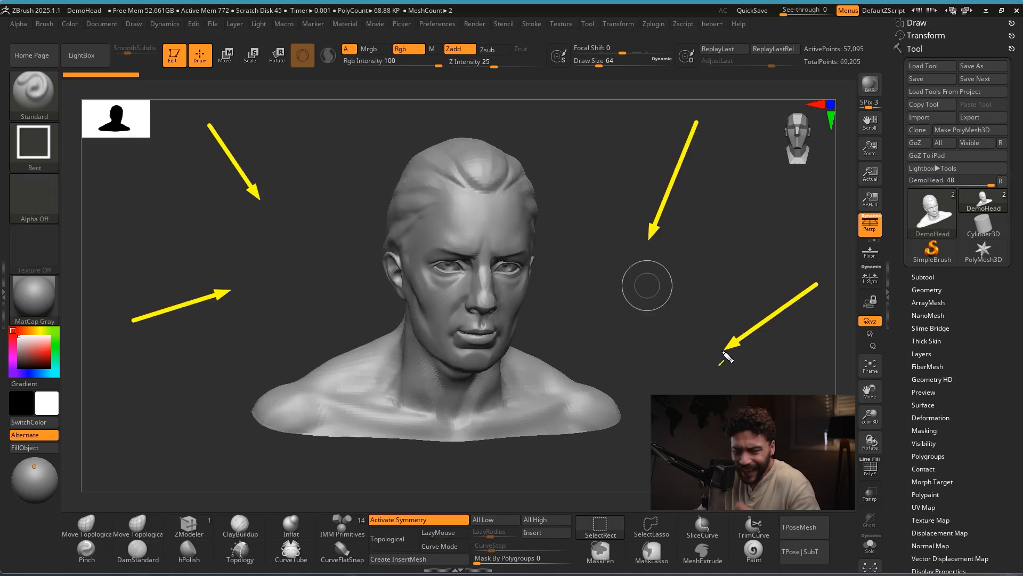
mouse_move(326, 238)
left_mouse_down()
mouse_move(334, 249)
mouse_move(610, 275)
mouse_move(623, 435)
mouse_move(603, 304)
mouse_move(598, 452)
mouse_move(603, 241)
mouse_move(551, 190)
mouse_move(594, 214)
mouse_move(574, 203)
mouse_move(603, 194)
left_mouse_up()
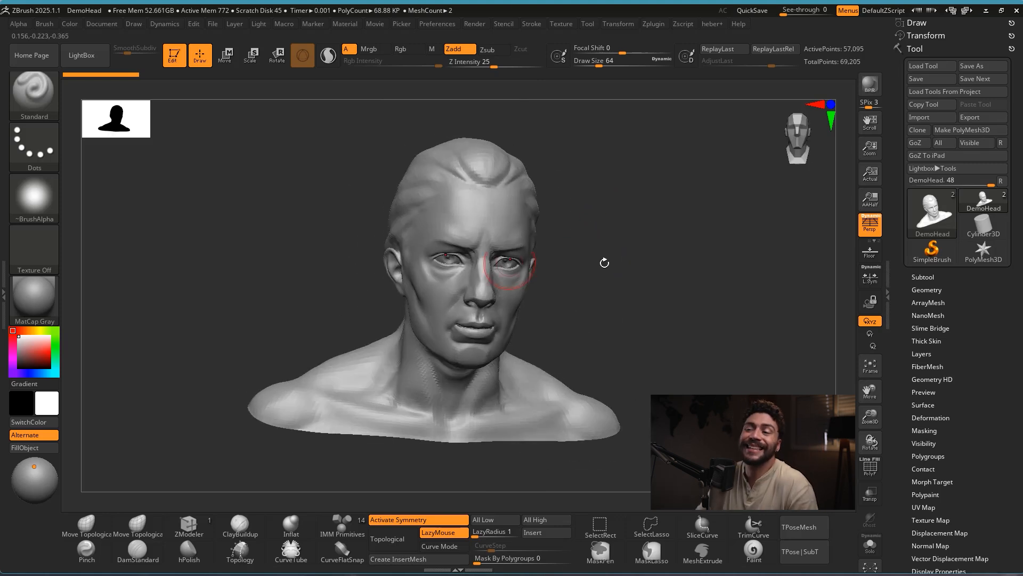
Step: Orbit and pan the demo head away from the centre, framing the model back into view after each move
left_click_drag(596, 246, 689, 224)
key("shift+z")
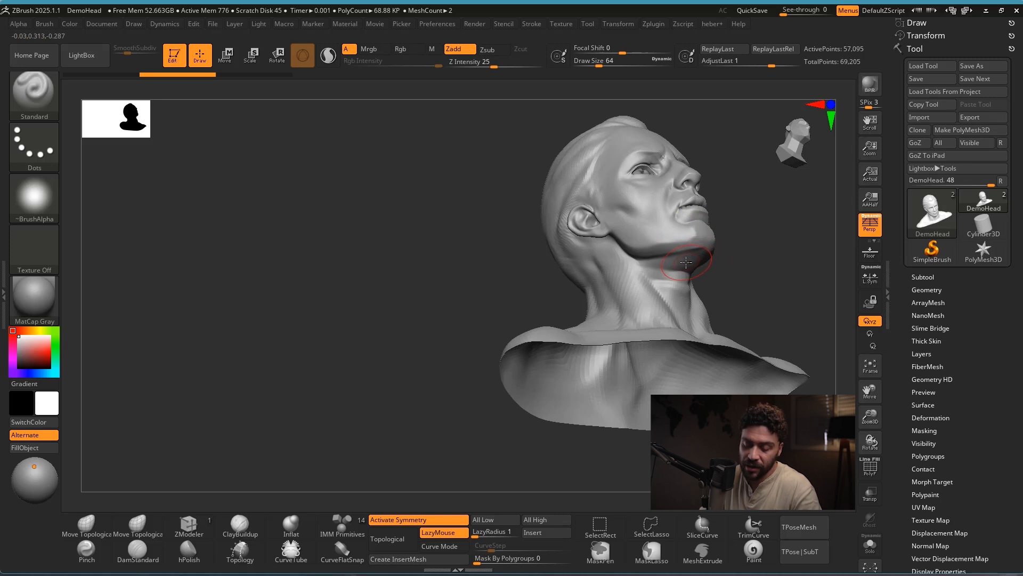
key("f")
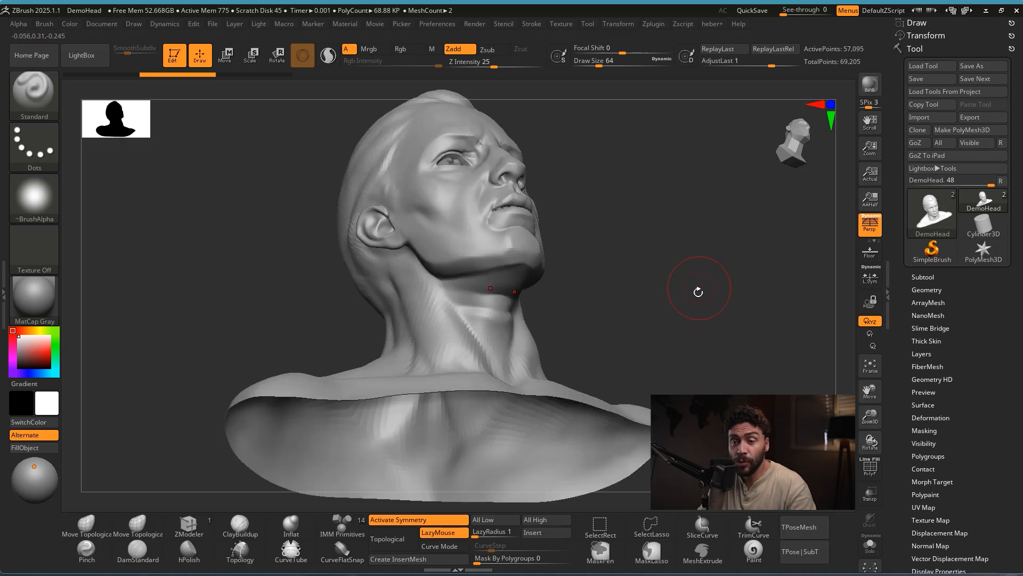
left_click_drag(697, 292, 546, 261, "alt")
key("f")
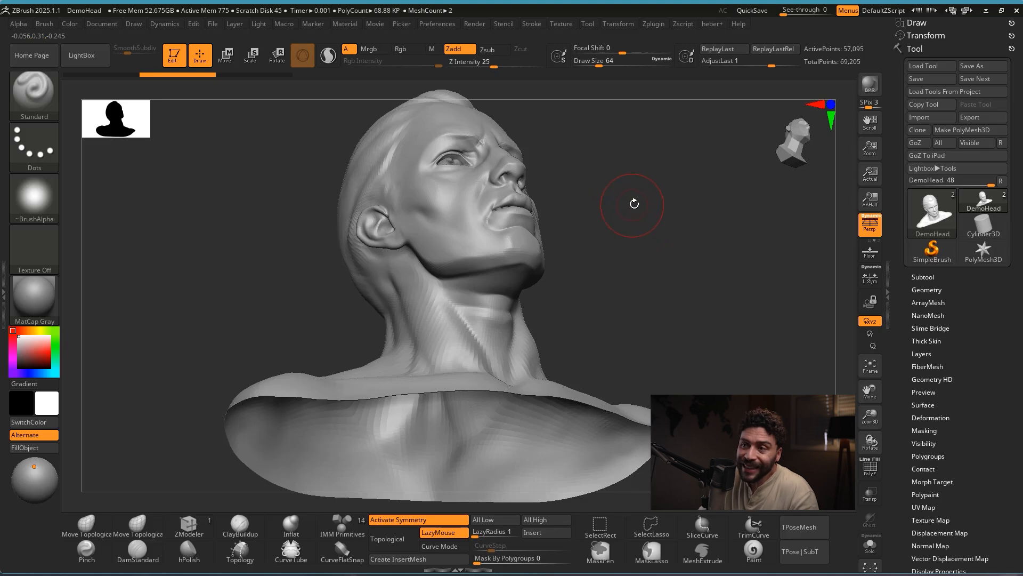
mouse_move(634, 204)
left_mouse_down()
mouse_move(635, 257)
mouse_move(693, 262)
mouse_move(645, 272)
mouse_move(634, 264)
mouse_move(685, 269)
mouse_move(629, 258)
mouse_move(653, 255)
mouse_move(673, 222)
left_mouse_up()
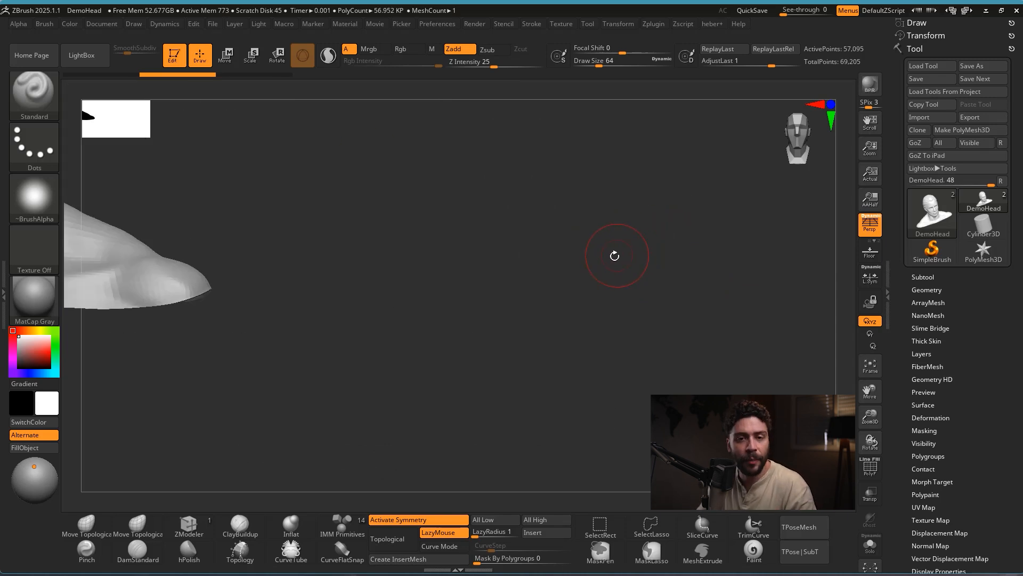
key("f")
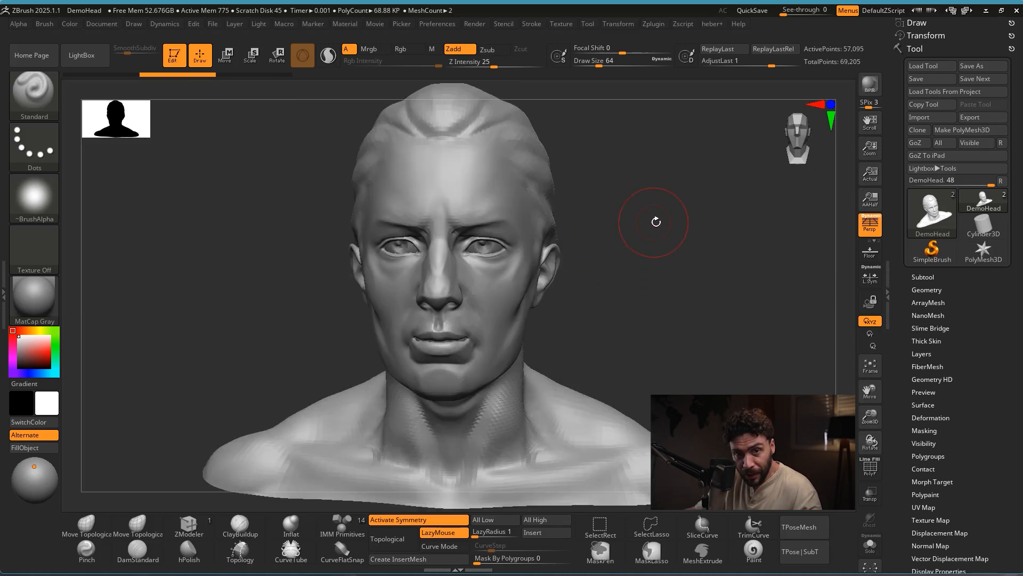
Step: Practise orbiting the demo head and panning it sideways across the canvas
left_click_drag(626, 265, 682, 302)
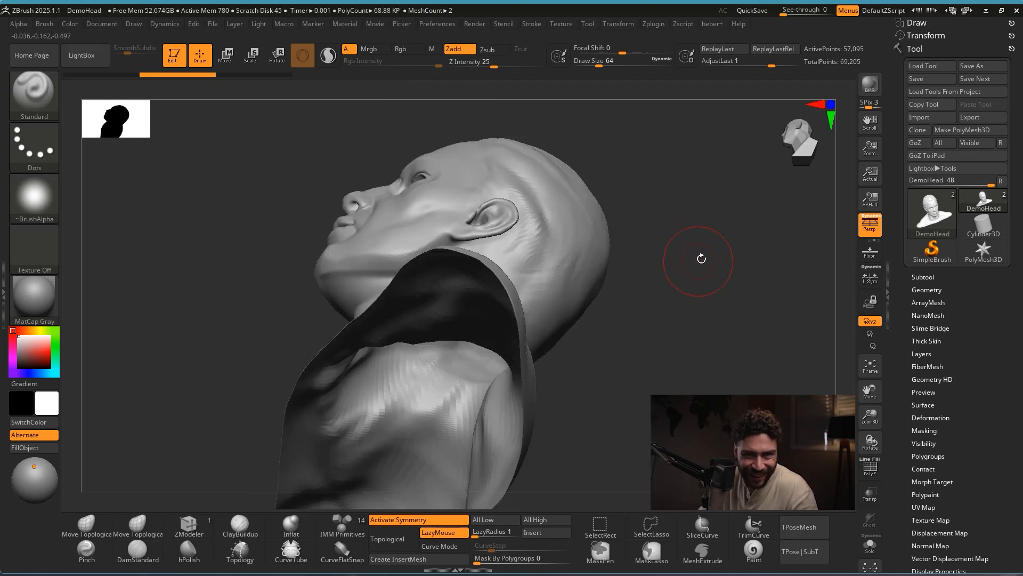
mouse_move(681, 250)
left_mouse_down()
mouse_move(690, 285)
mouse_move(666, 293)
mouse_move(695, 292)
left_mouse_up()
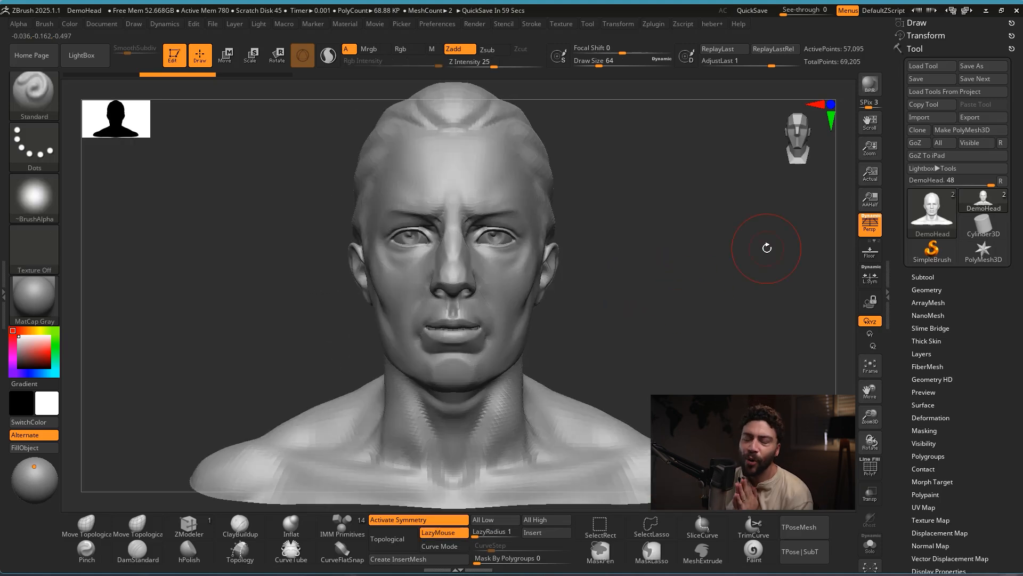
mouse_move(648, 261)
left_mouse_down()
mouse_move(664, 265)
mouse_move(644, 262)
left_mouse_up()
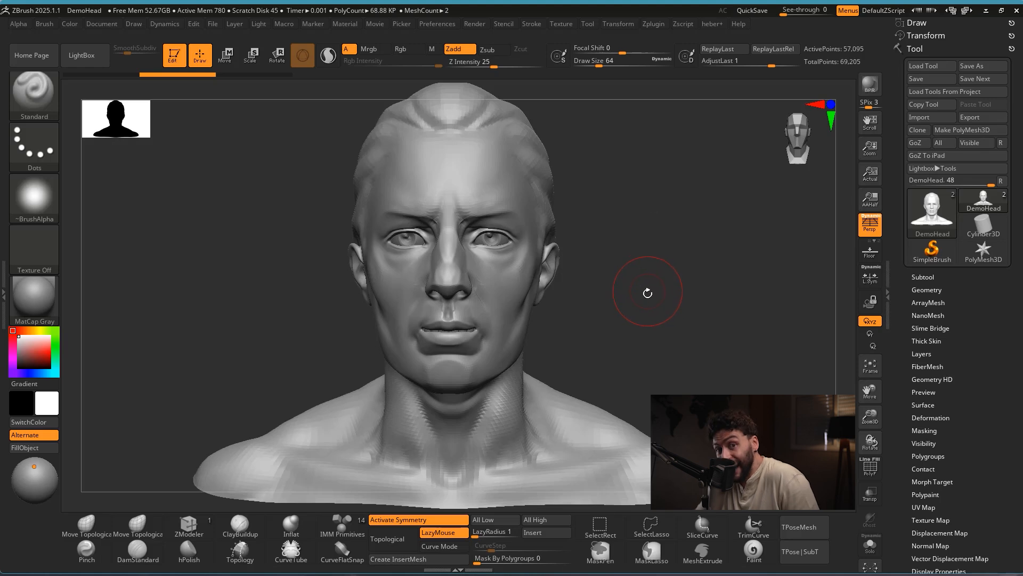
mouse_move(698, 324)
left_mouse_down("alt")
mouse_move(511, 274)
mouse_move(811, 361)
mouse_move(461, 292)
mouse_move(796, 317)
mouse_move(856, 385)
left_mouse_up("alt")
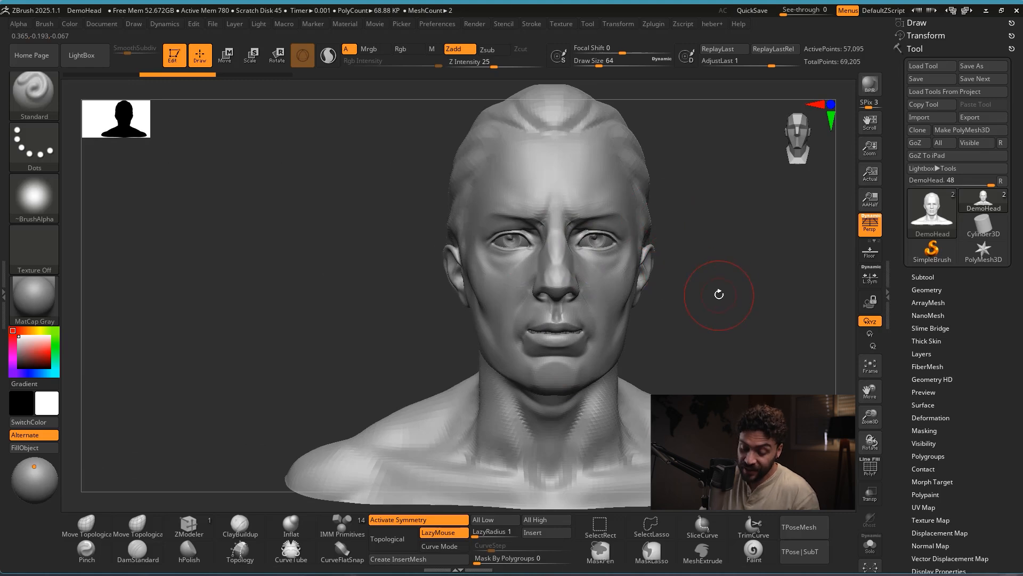
mouse_move(748, 306)
left_mouse_down("alt")
mouse_move(507, 258)
mouse_move(875, 335)
mouse_move(409, 310)
mouse_move(757, 307)
mouse_move(634, 288)
left_mouse_up("alt")
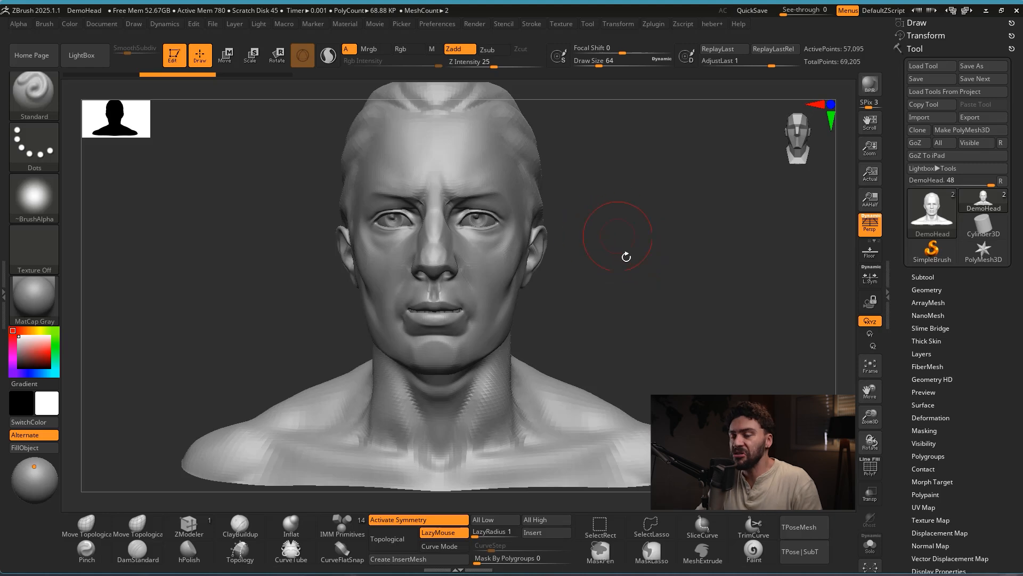
left_click_drag(639, 249, 666, 232)
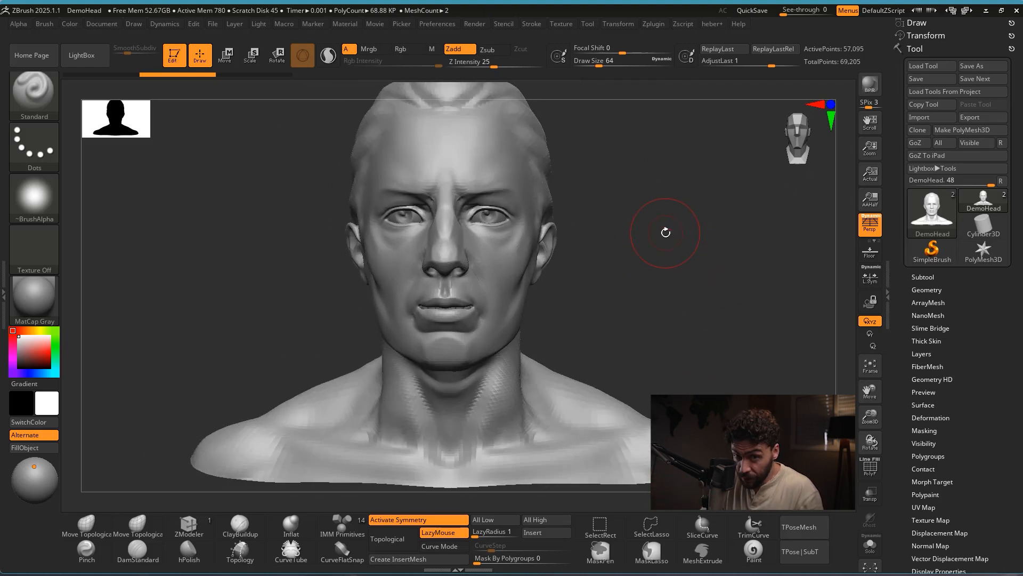
Step: Practise zooming the view out and in on the demo head, combined with orbiting around it
left_click(615, 235)
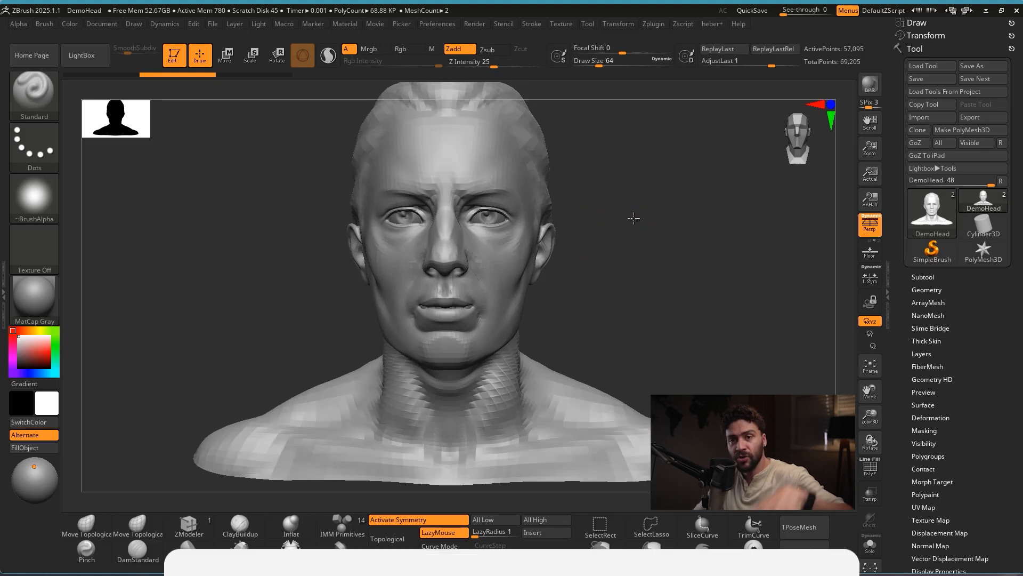
scroll(629, 218, "up", 3)
right_click_drag(623, 219, 616, 273, "ctrl")
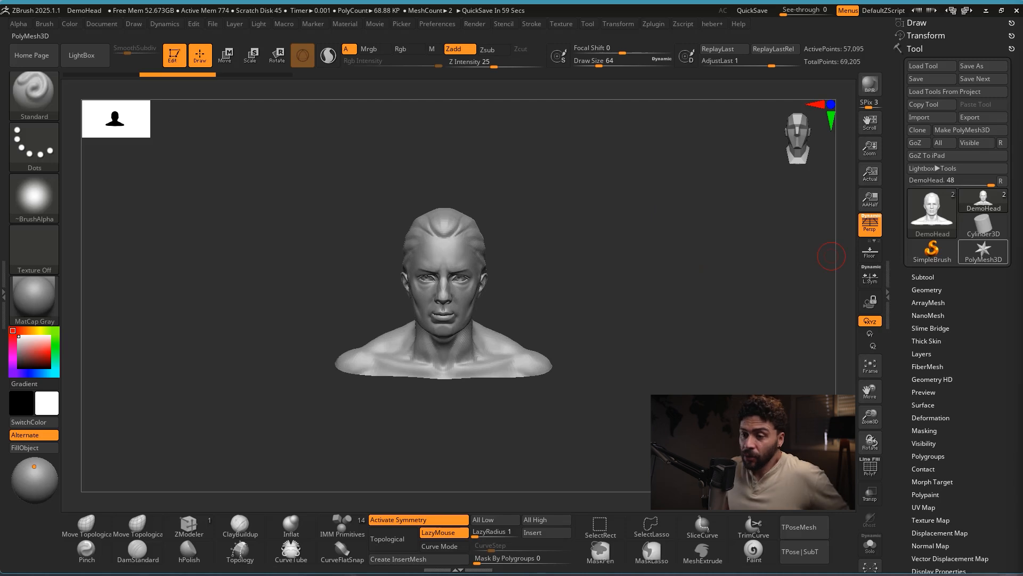
right_click_drag(581, 249, 614, 271)
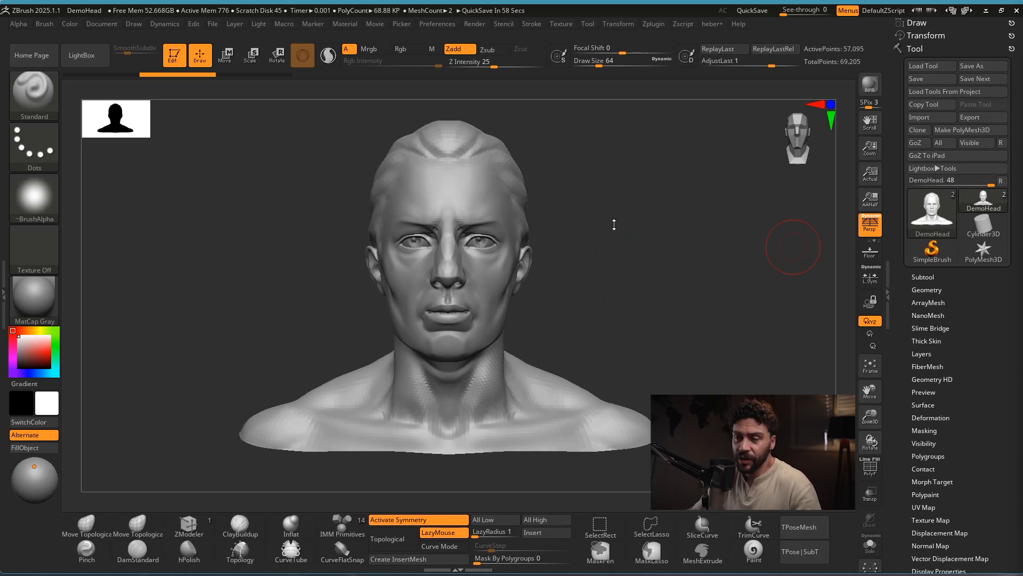
left_click_drag(614, 225, 619, 253)
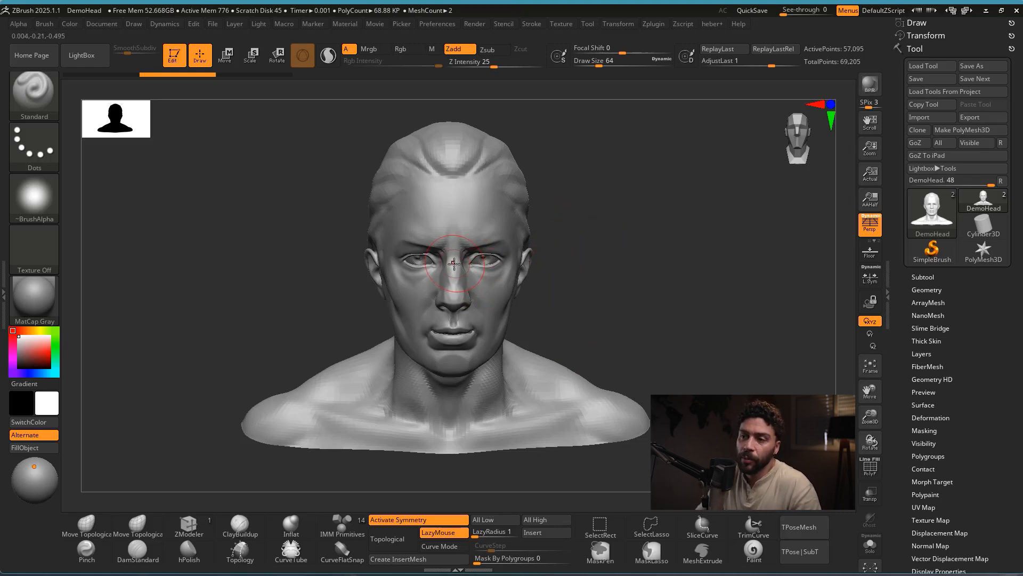
mouse_move(454, 263)
right_mouse_down()
mouse_move(477, 261)
mouse_move(429, 252)
mouse_move(474, 254)
mouse_move(446, 272)
mouse_move(560, 251)
mouse_move(448, 261)
mouse_move(469, 259)
mouse_move(506, 216)
mouse_move(475, 196)
mouse_move(550, 392)
mouse_move(550, 200)
mouse_move(395, 306)
mouse_move(489, 293)
mouse_move(475, 230)
mouse_move(471, 349)
mouse_move(457, 138)
mouse_move(459, 336)
mouse_move(437, 161)
mouse_move(513, 282)
mouse_move(660, 290)
mouse_move(527, 235)
mouse_move(533, 246)
mouse_move(618, 266)
right_mouse_up()
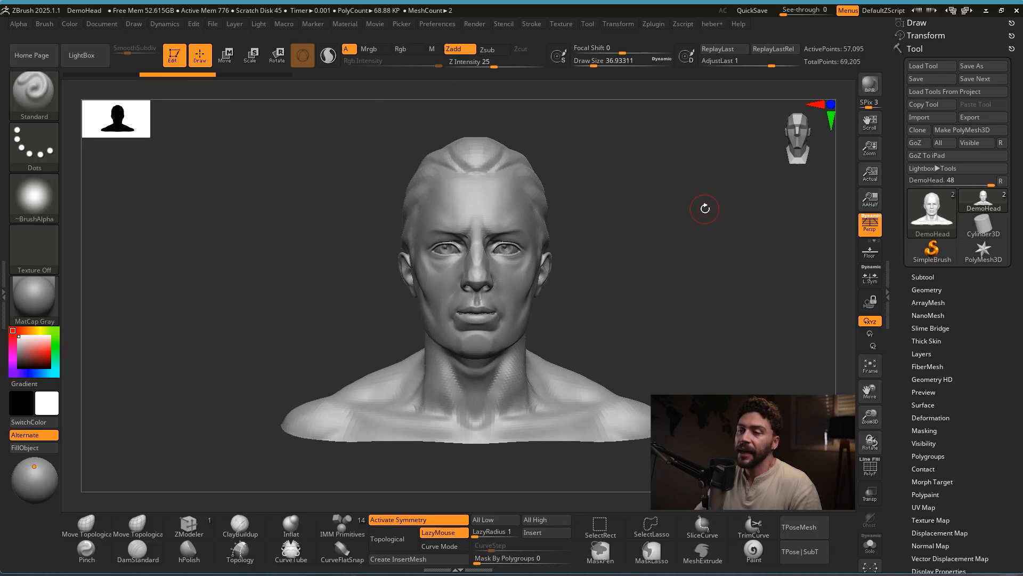
mouse_move(609, 264)
right_mouse_down("ctrl")
mouse_move(619, 293)
mouse_move(618, 274)
right_mouse_up("ctrl")
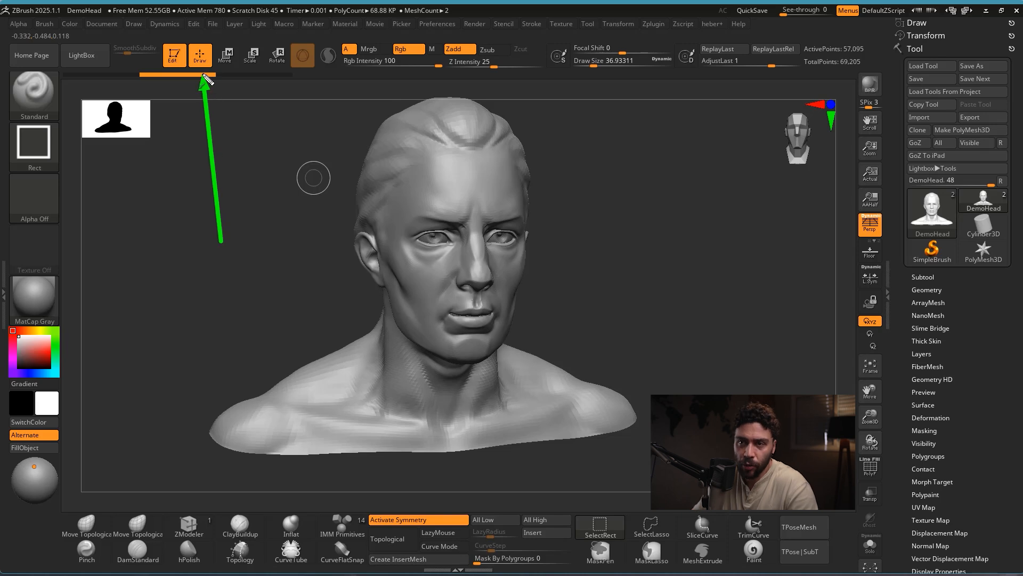
Step: Try the Move and Scale transform modes on the demo head and return to Draw mode
left_click(223, 58)
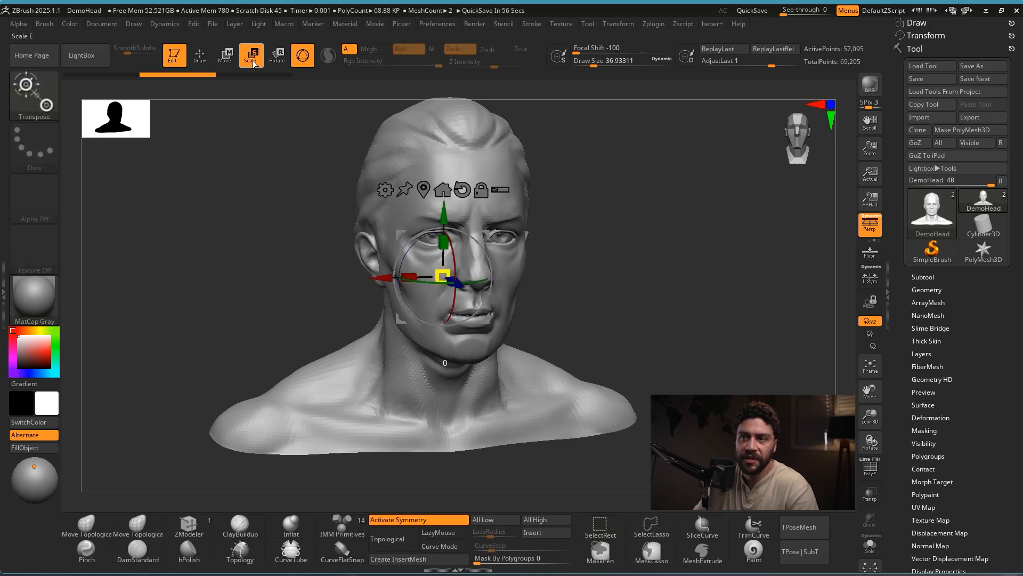
left_click(245, 59)
left_click(229, 61)
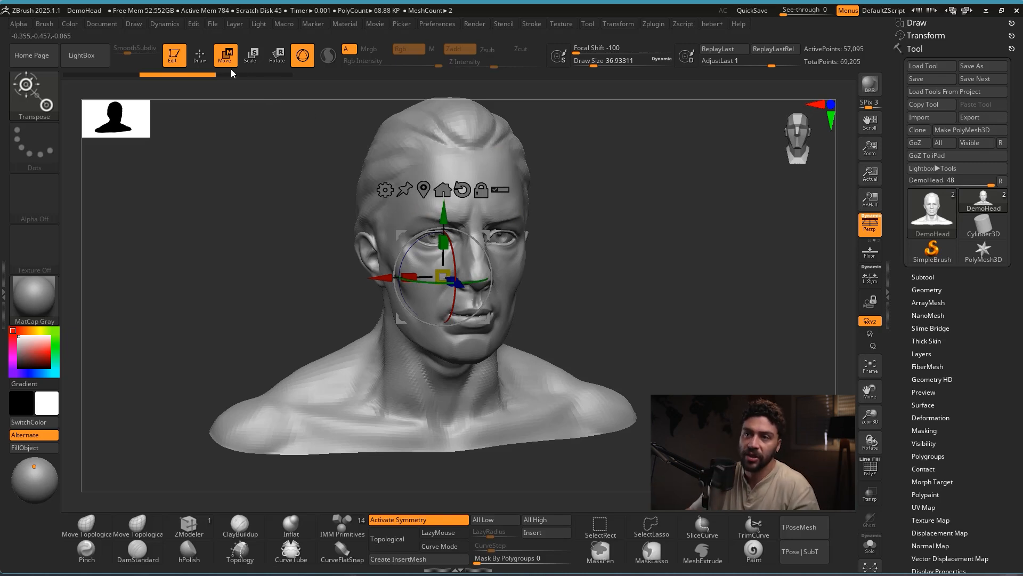
left_click(199, 53)
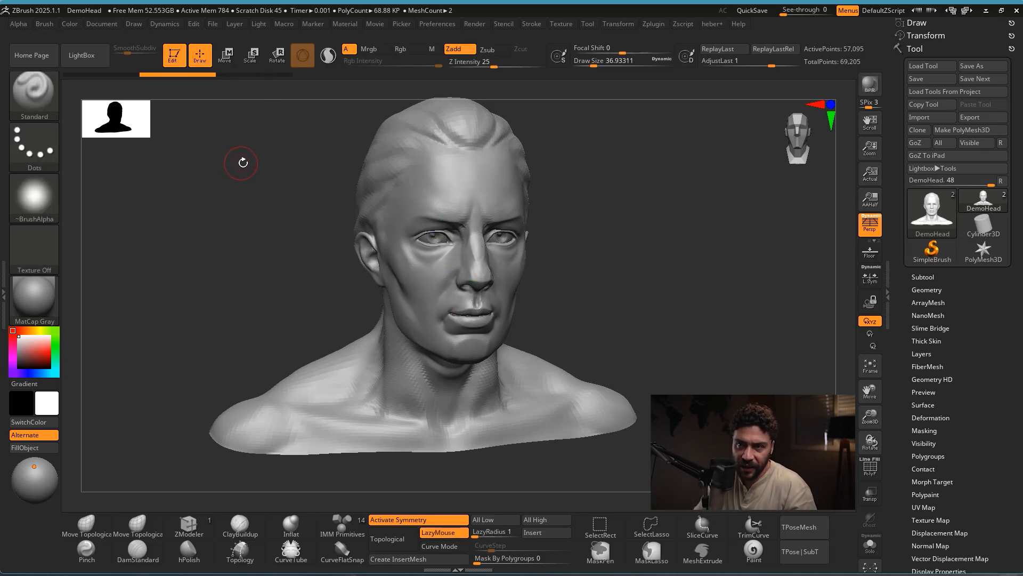
key("ctrl+shift")
mouse_move(203, 212)
left_mouse_down()
mouse_move(188, 79)
mouse_move(196, 69)
left_mouse_up()
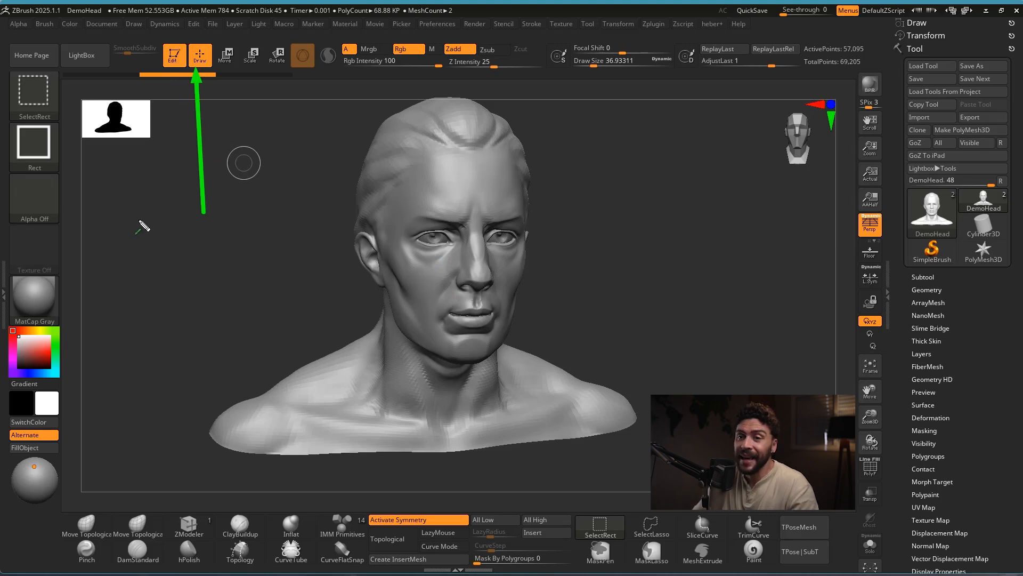
left_click_drag(140, 219, 56, 107)
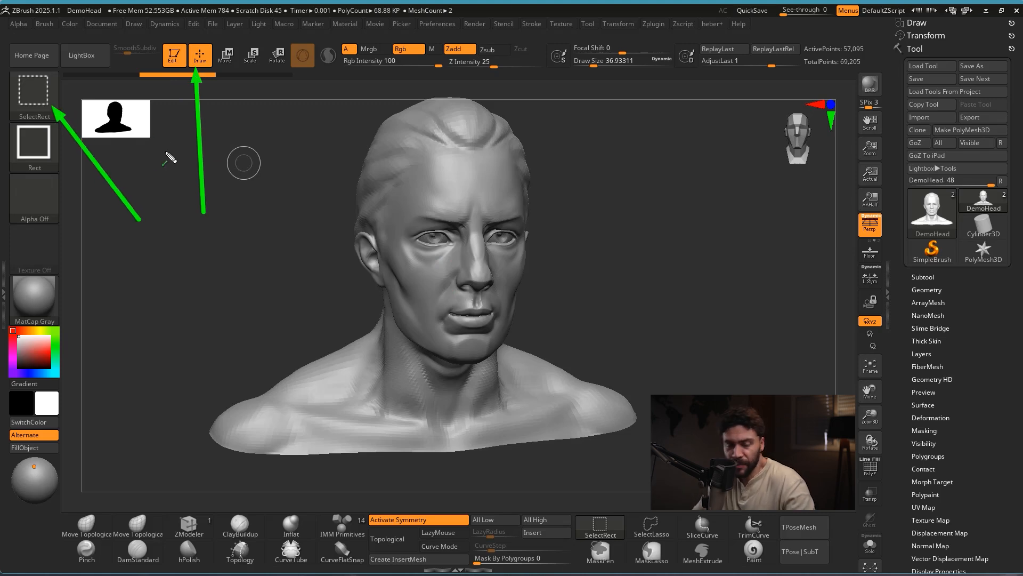
Step: Filter the sculpting brushes by the letter M and select the Move brush
left_click(40, 95)
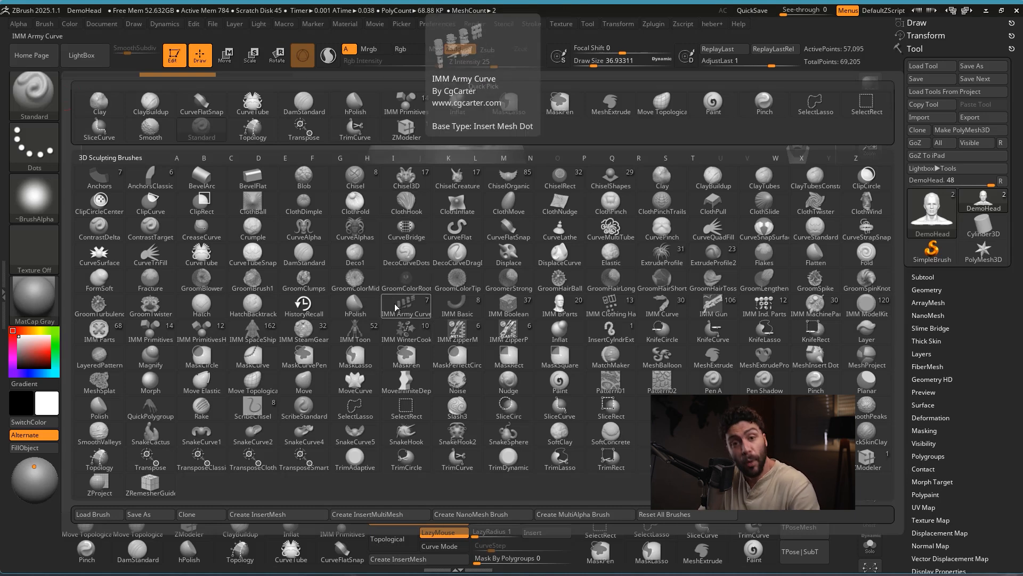
key("m")
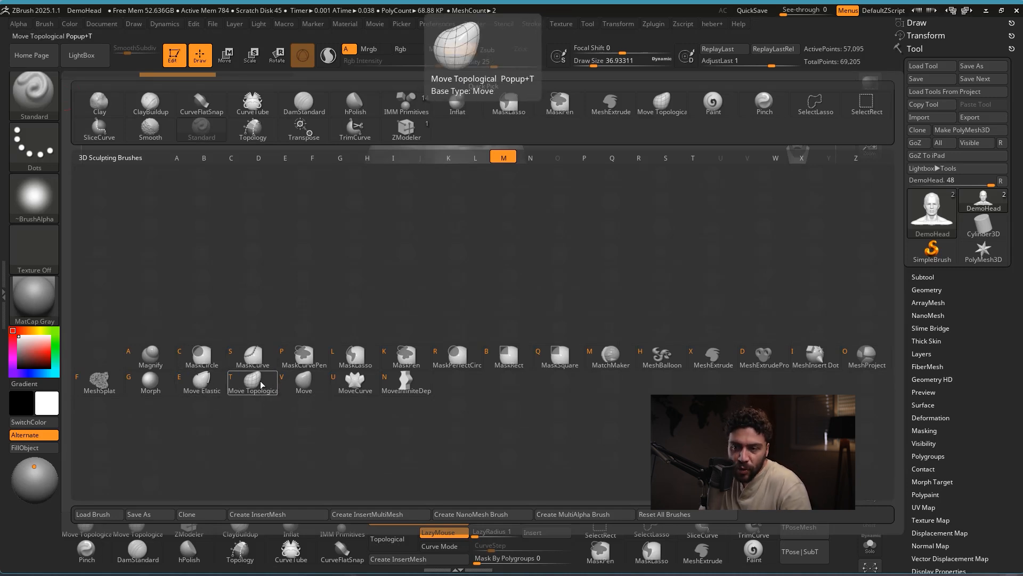
left_click(304, 386)
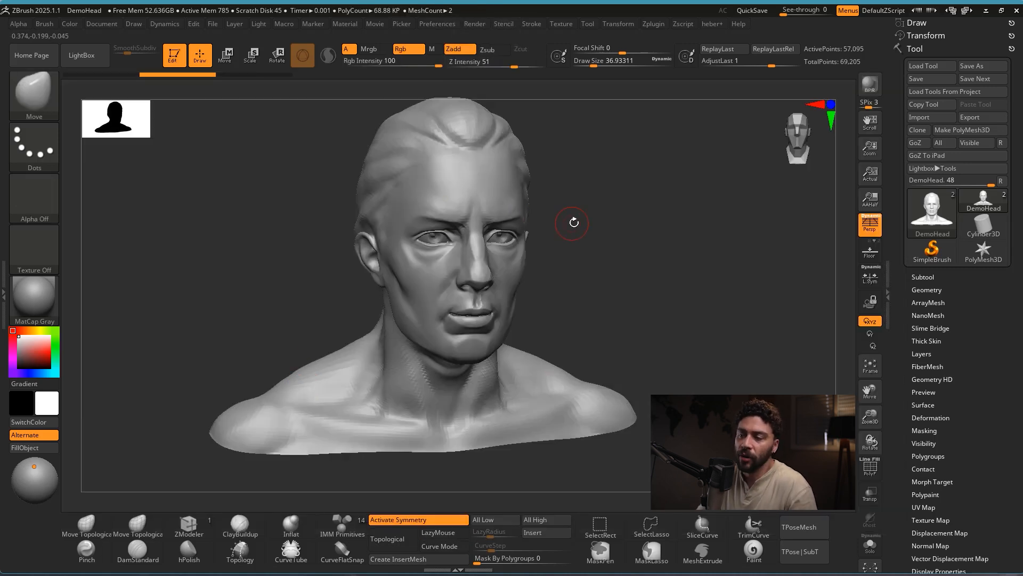
Step: Pull the side of the forehead outward with the Move brush, undo it, and toggle symmetry off and on repeatedly
left_click_drag(509, 190, 583, 167)
key("ctrl+z")
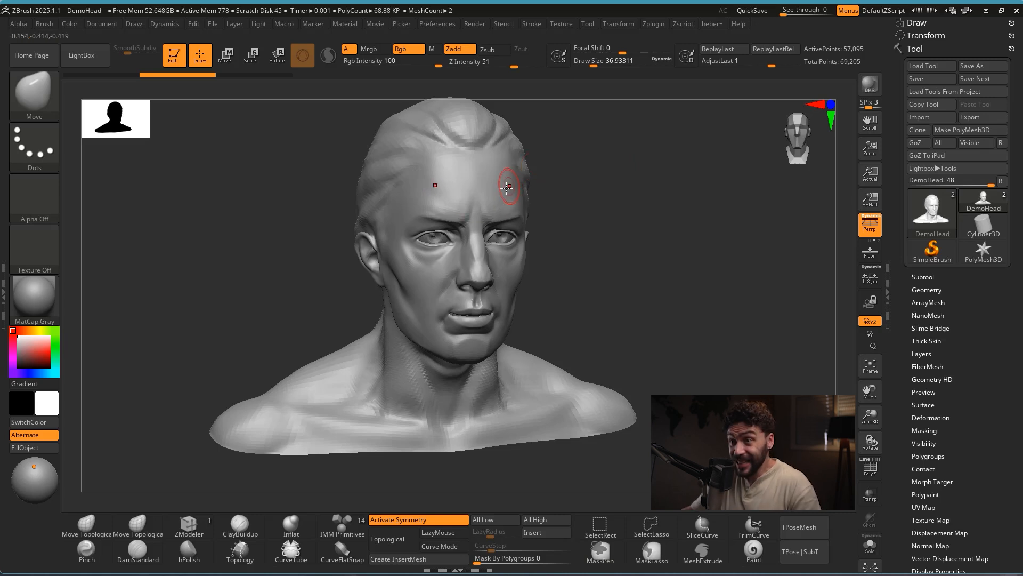
key("x")
key("x")
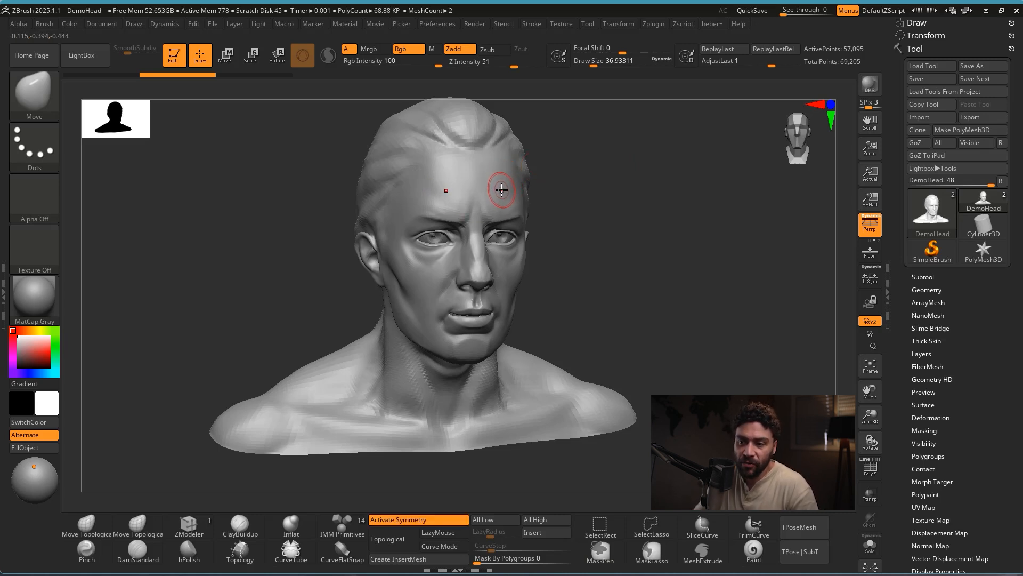
key("x")
key("x")
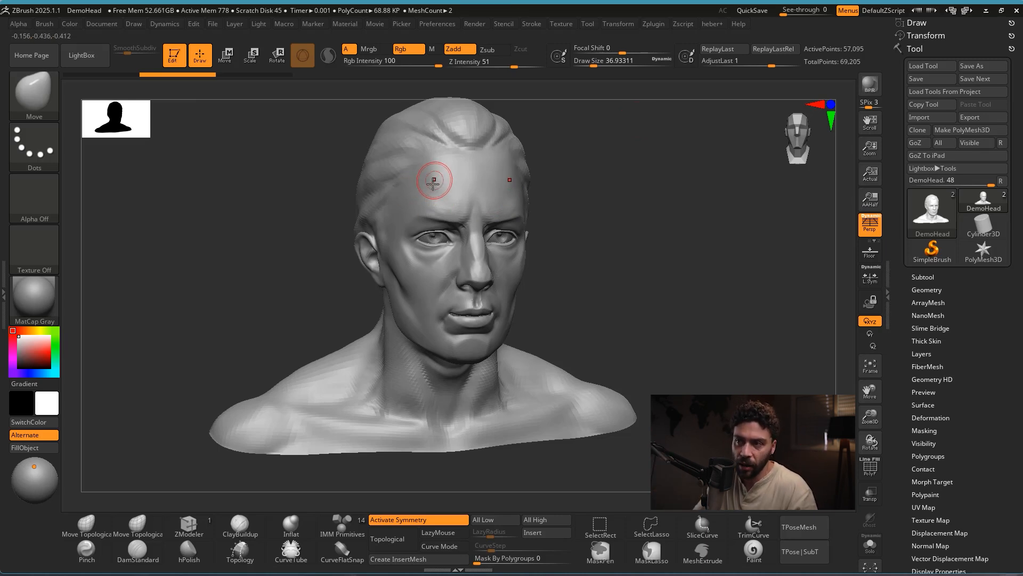
key("x")
key("x")
key("x")
key("x")
key("x")
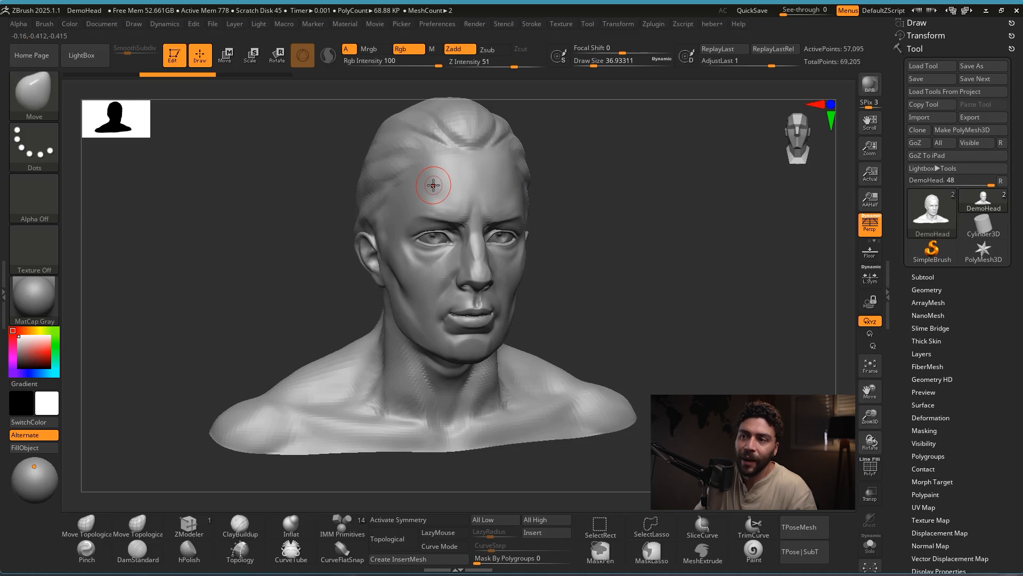
key("x")
key("x")
key("x")
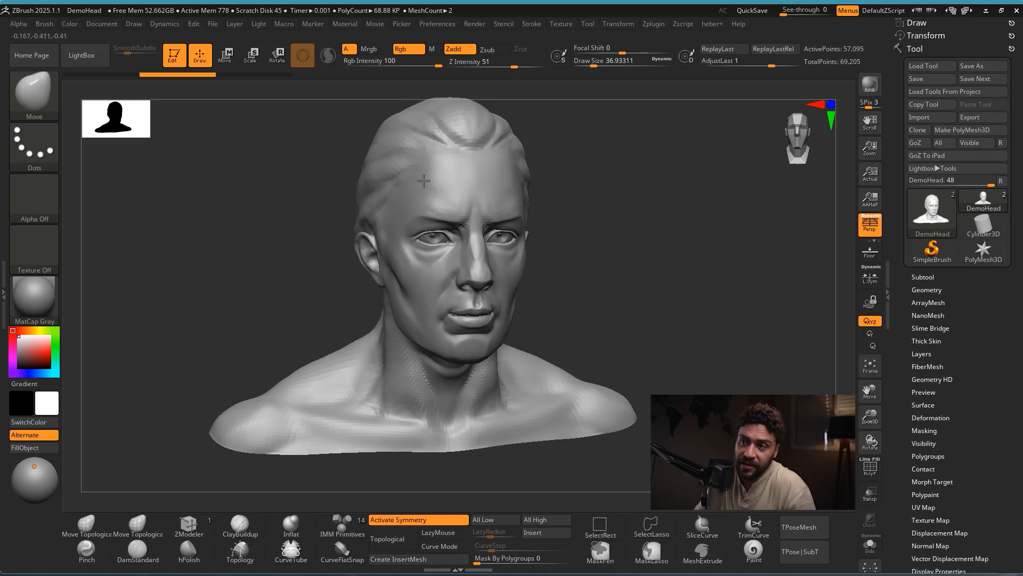
Step: Compare Move brush pulls on the forehead with symmetry on and off, undoing each and reactivating symmetry
left_click_drag(424, 181, 347, 139)
key("ctrl+z")
key("x")
key("ctrl+z")
key("x")
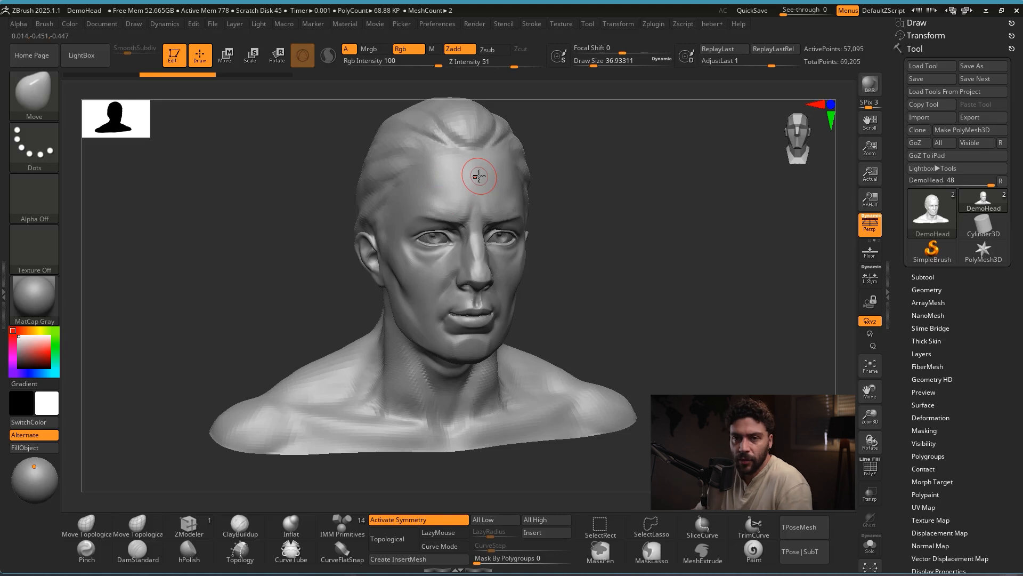
Step: Pull the forehead into symmetrical horns with the Move brush, and practise undoing and redoing the strokes
left_click_drag(438, 185, 375, 152)
key("ctrl+z")
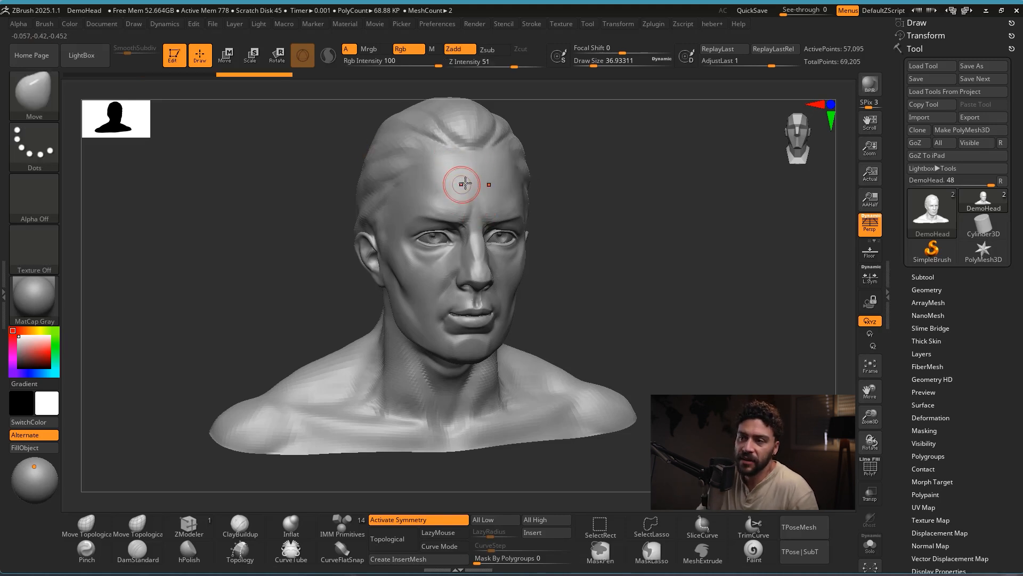
left_click_drag(568, 204, 571, 204)
mouse_move(509, 189)
left_mouse_down()
mouse_move(545, 187)
mouse_move(593, 212)
mouse_move(548, 212)
left_mouse_up()
key("ctrl+z")
key("ctrl+shift+z")
key("ctrl+z")
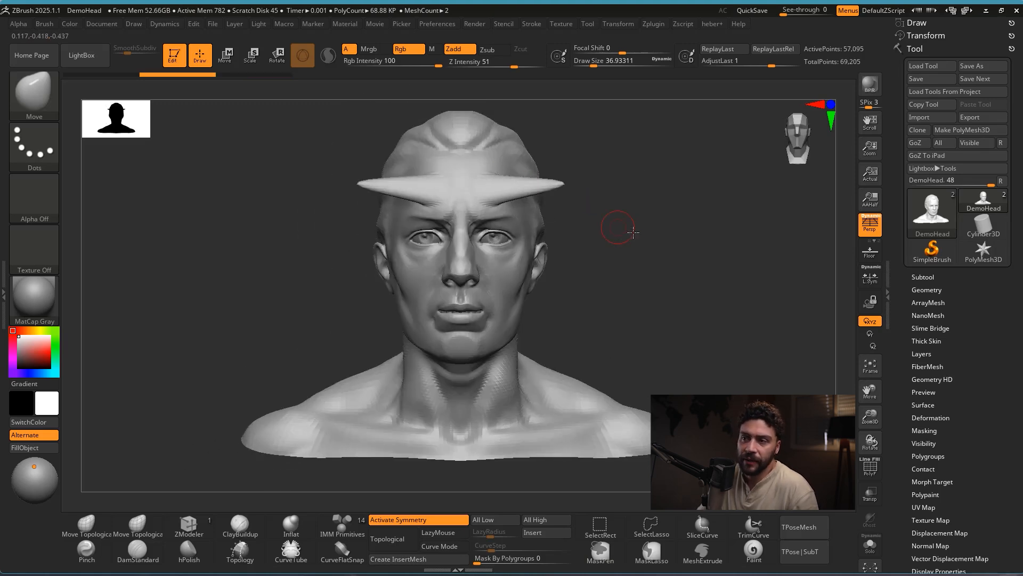
Step: Turn the head to a side view, pull the forehead forward with the Move brush, and undo the stroke
mouse_move(622, 229)
left_mouse_down()
mouse_move(669, 224)
mouse_move(609, 228)
mouse_move(599, 239)
left_mouse_up()
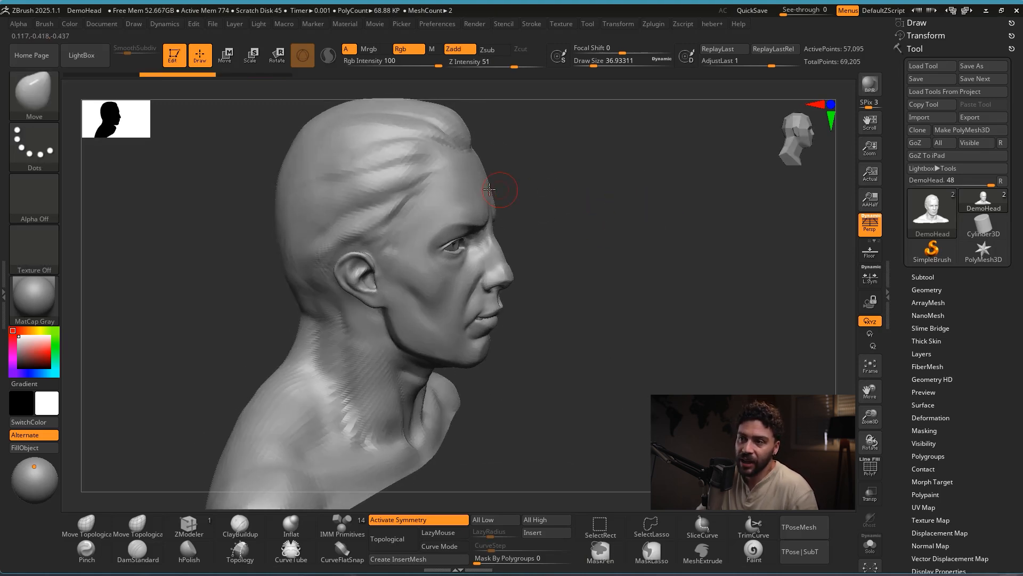
left_click_drag(490, 192, 646, 176)
key("ctrl+z")
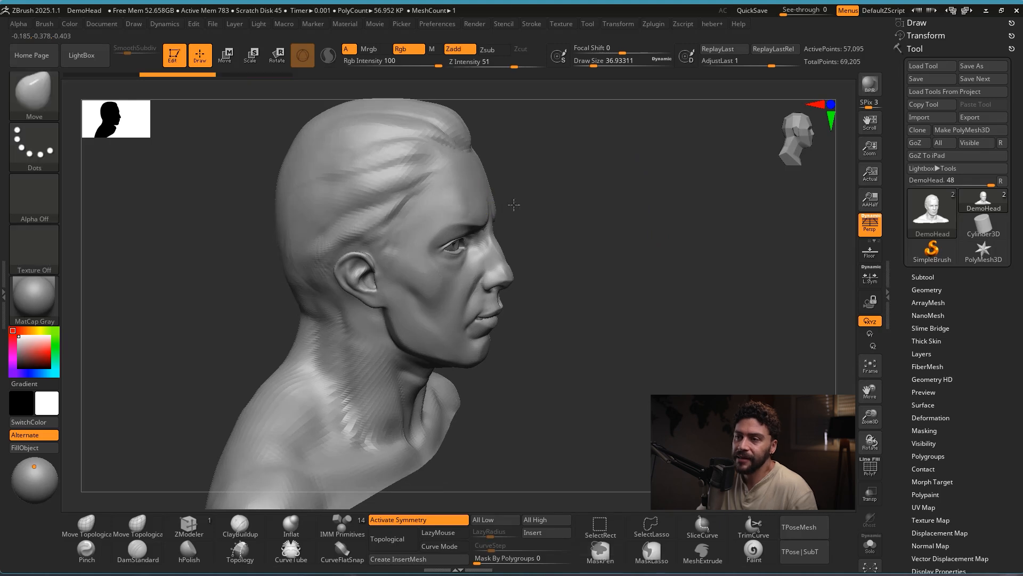
Step: Turn the head to the front, pull symmetrical horns out of the forehead with the Move brush, and undo them all
mouse_move(596, 203)
left_mouse_down()
mouse_move(565, 213)
mouse_move(621, 213)
left_mouse_up()
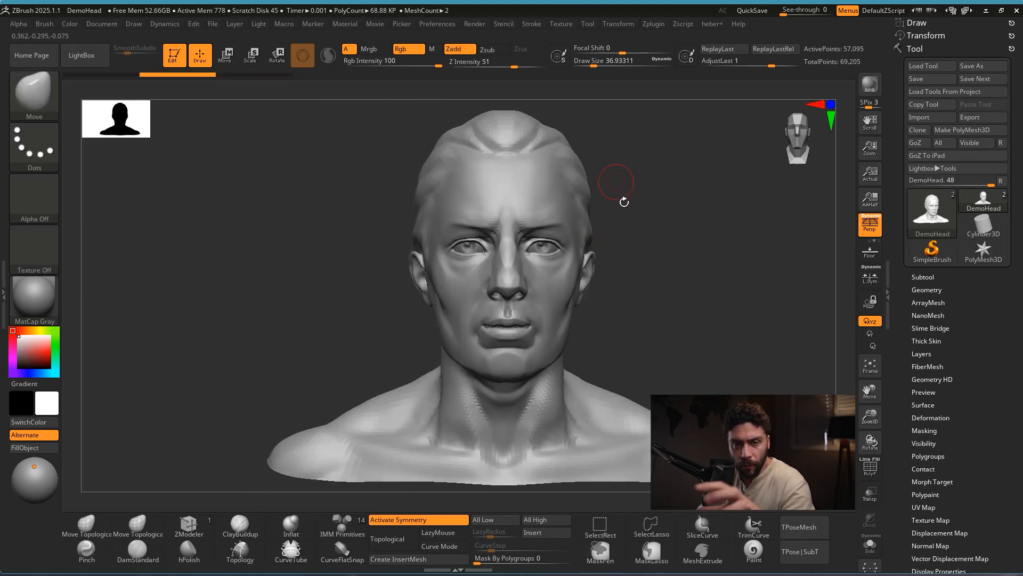
left_click_drag(637, 214, 590, 212)
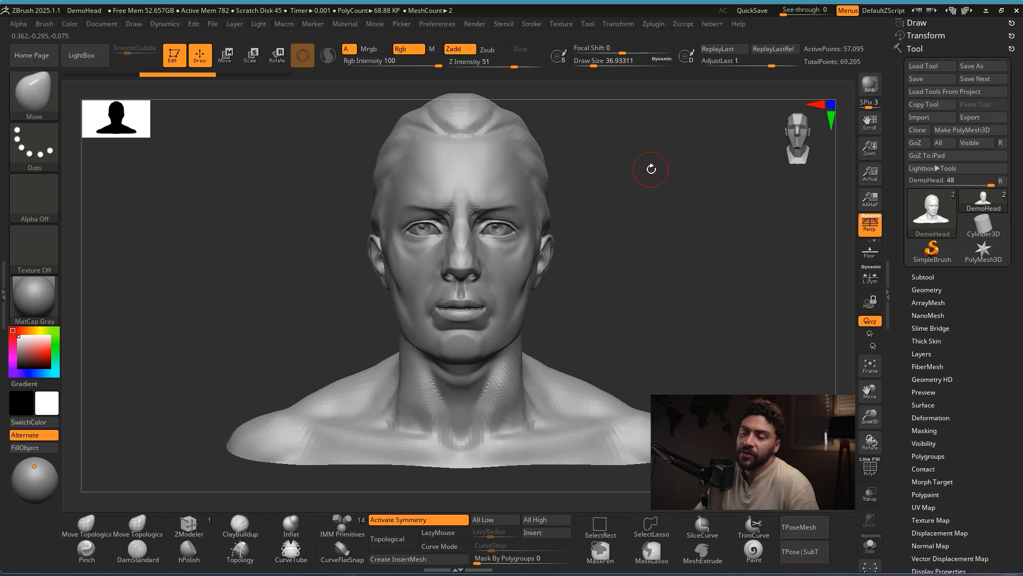
left_click_drag(535, 189, 578, 176)
key("ctrl+z")
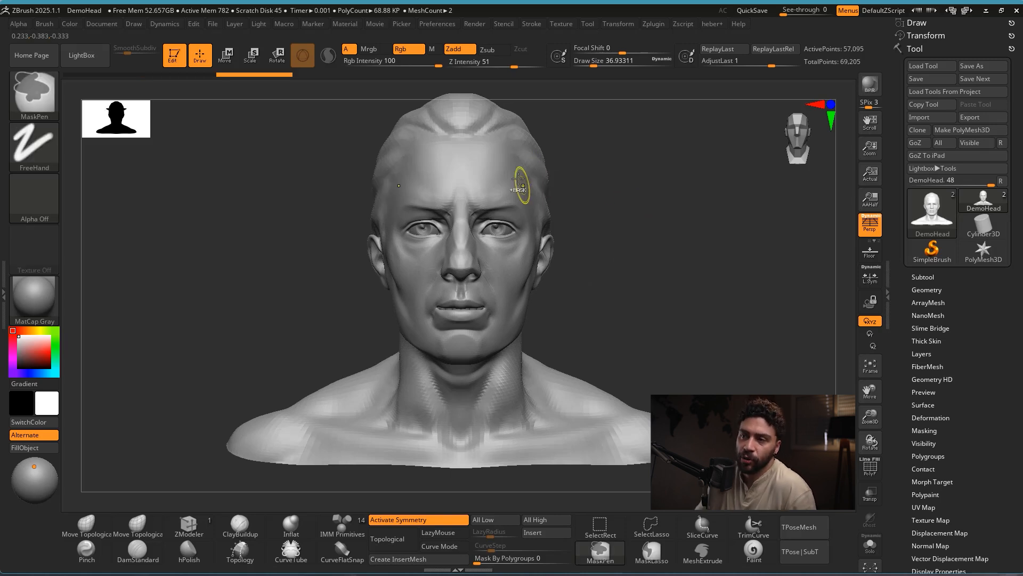
left_click_drag(482, 177, 499, 134)
left_click_drag(514, 179, 539, 158)
key("ctrl+z")
key("ctrl+z")
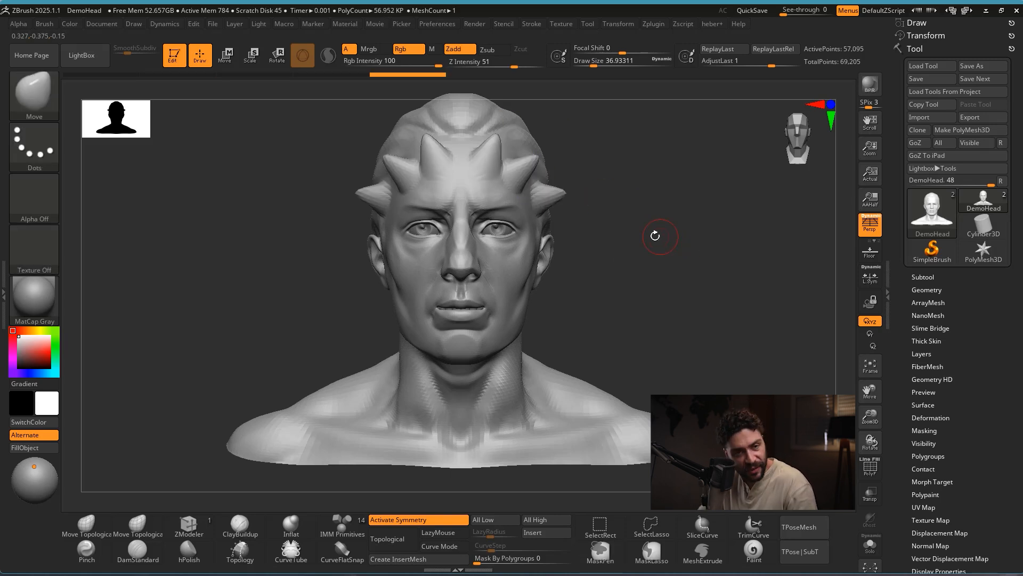
key("ctrl+2")
Step: Raise the draw size to about 177, reduce it to about 101, and try a Move brush pull on the cheek before undoing it
mouse_move(580, 246)
left_mouse_down()
mouse_move(597, 81)
mouse_move(612, 67)
left_mouse_up()
key("Escape")
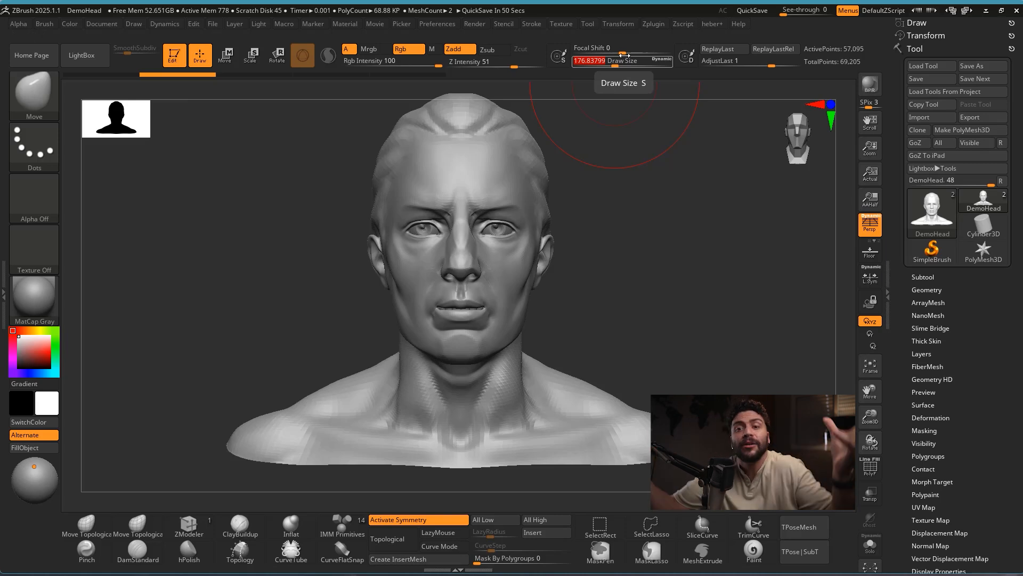
left_click_drag(615, 66, 605, 63)
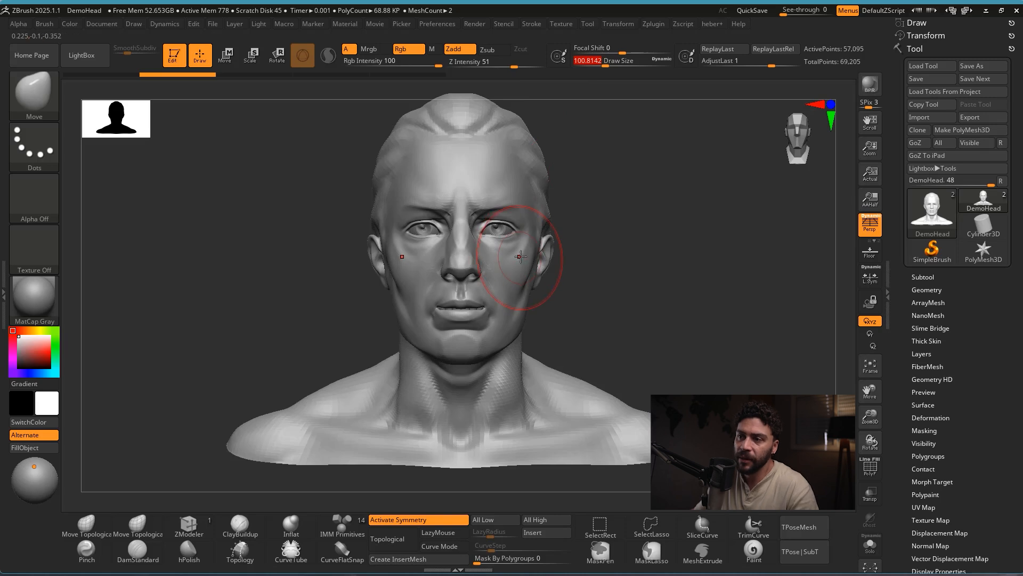
left_click_drag(507, 253, 660, 243)
key("ctrl+z")
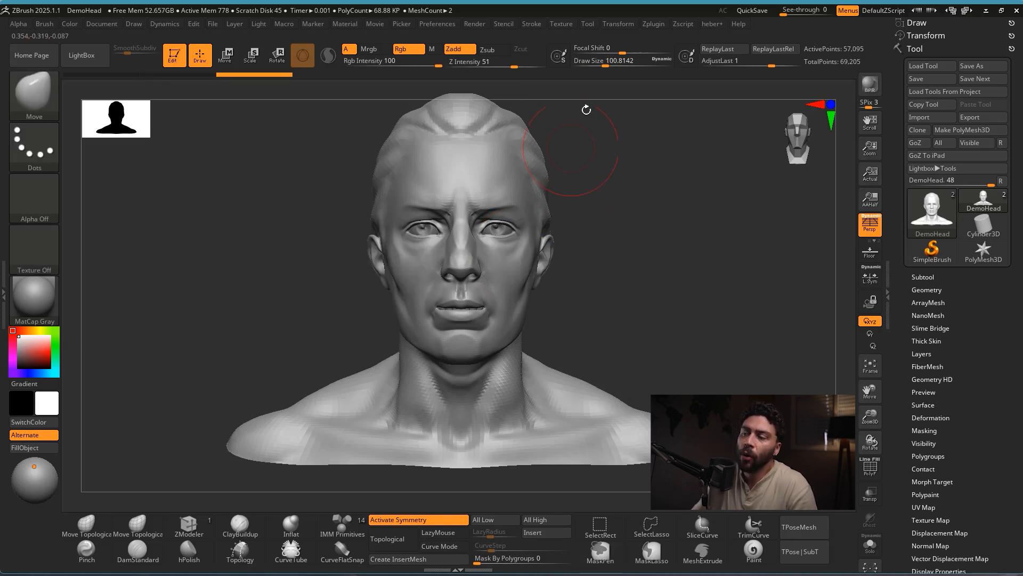
Step: Reduce the draw size to about 17, pull thin spikes out of the cheeks with the Move brush, and undo them
left_click_drag(605, 62, 588, 62)
left_click_drag(535, 230, 606, 241)
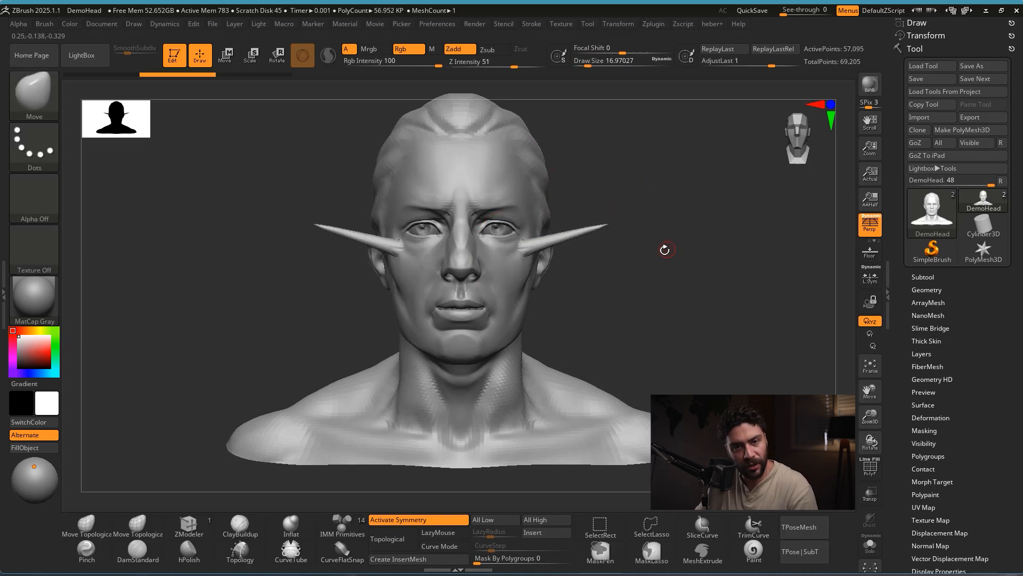
key("ctrl+z")
Step: Set the draw size to about 83 and use the Move brush to lengthen the nose forward and widen it symmetrically
left_click_drag(601, 62, 604, 62)
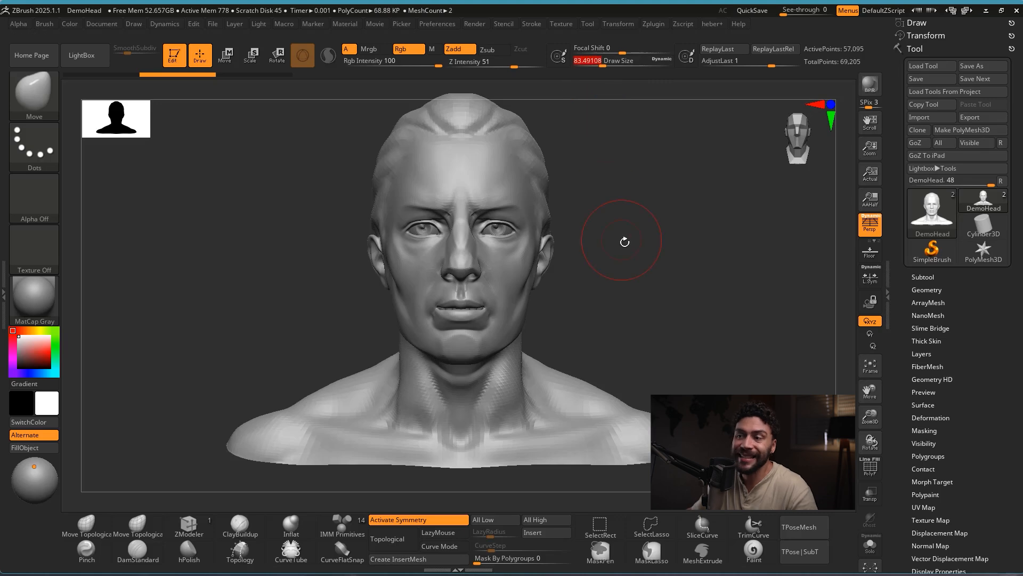
left_click_drag(623, 238, 659, 238)
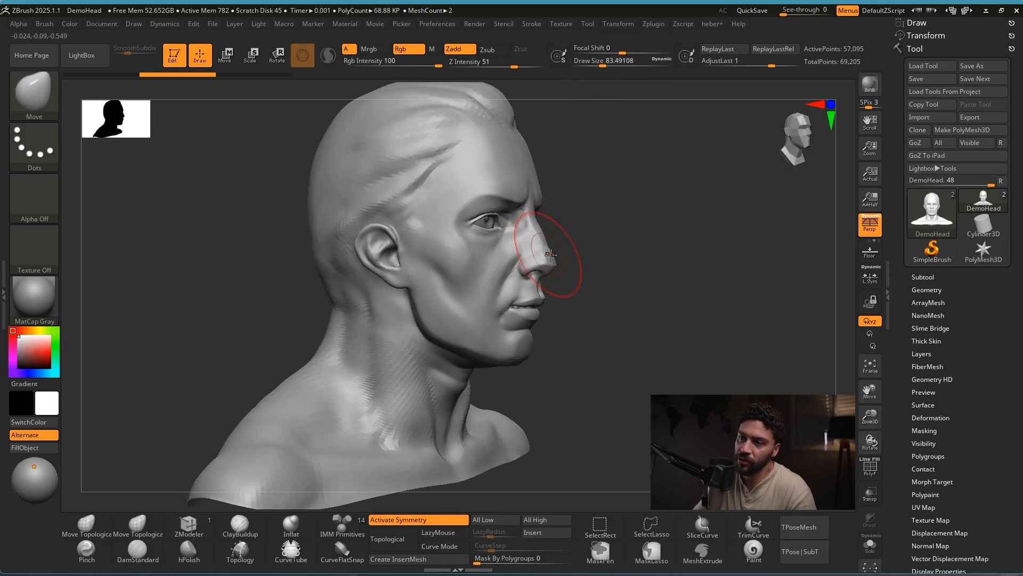
left_click_drag(534, 250, 570, 242)
mouse_move(575, 240)
left_mouse_down()
mouse_move(584, 238)
mouse_move(548, 262)
left_mouse_up()
mouse_move(637, 273)
left_mouse_down()
mouse_move(583, 270)
mouse_move(618, 276)
left_mouse_up()
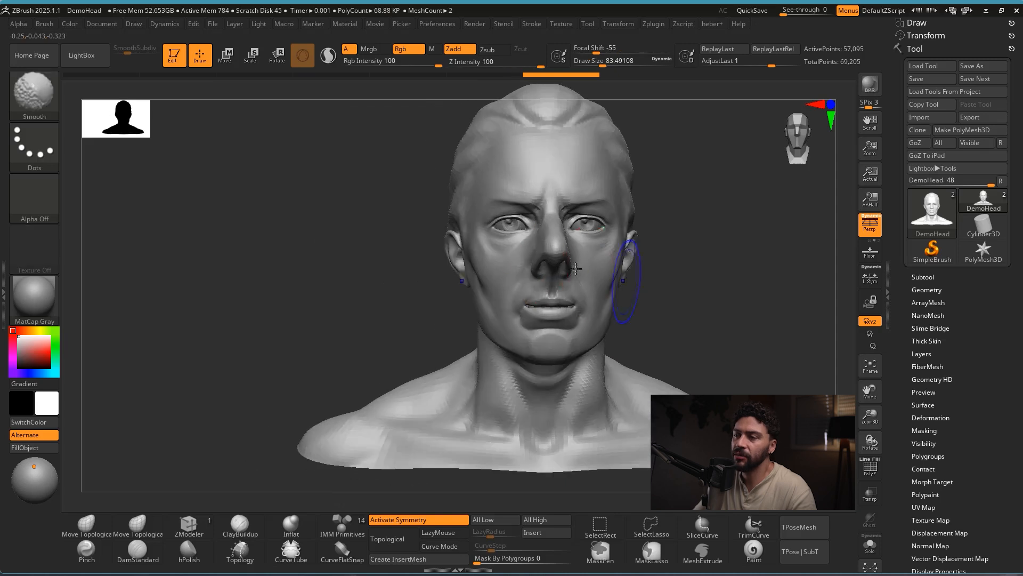
left_click_drag(536, 265, 523, 263)
left_click_drag(692, 284, 689, 277)
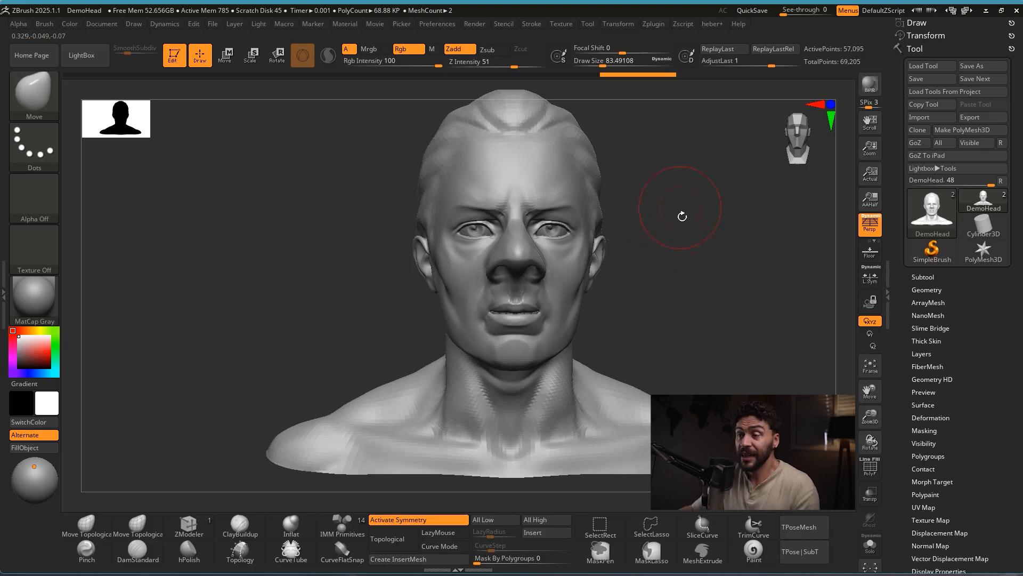
Step: Browse the sculpting brush library, filtering the brushes by the initial letters D and P
left_click_drag(689, 223, 615, 214, "alt")
left_click(43, 95)
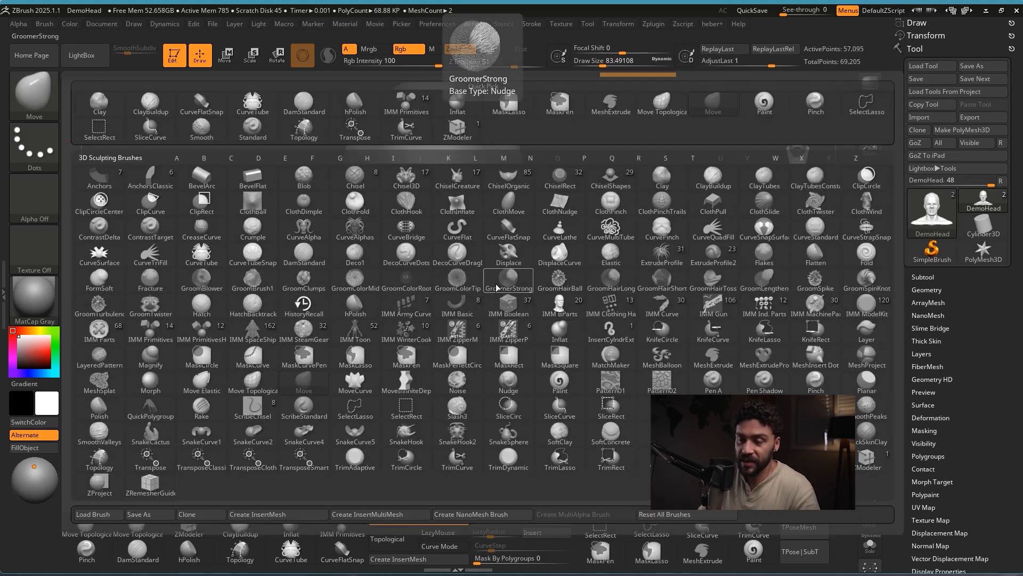
key("d")
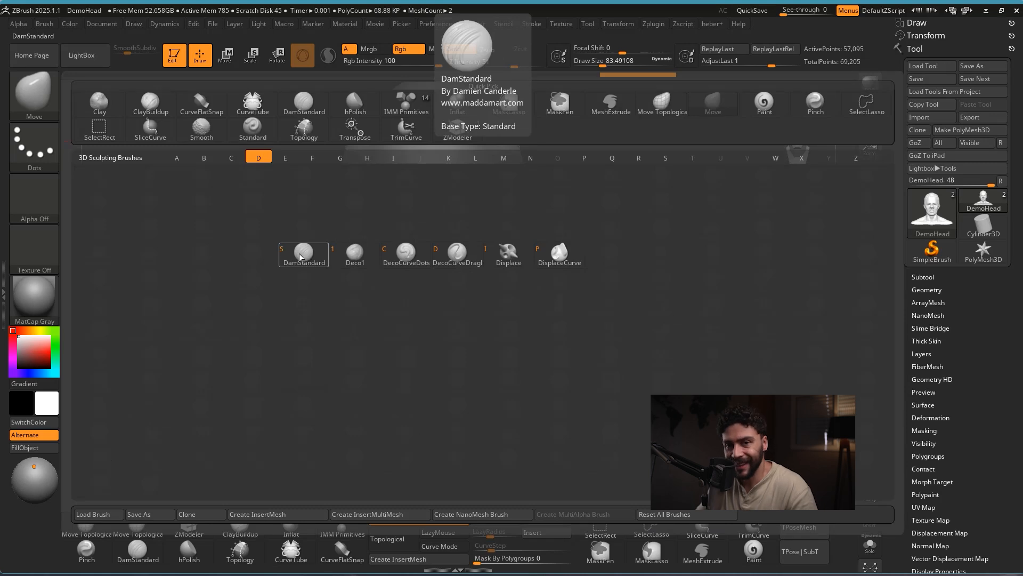
key("Escape")
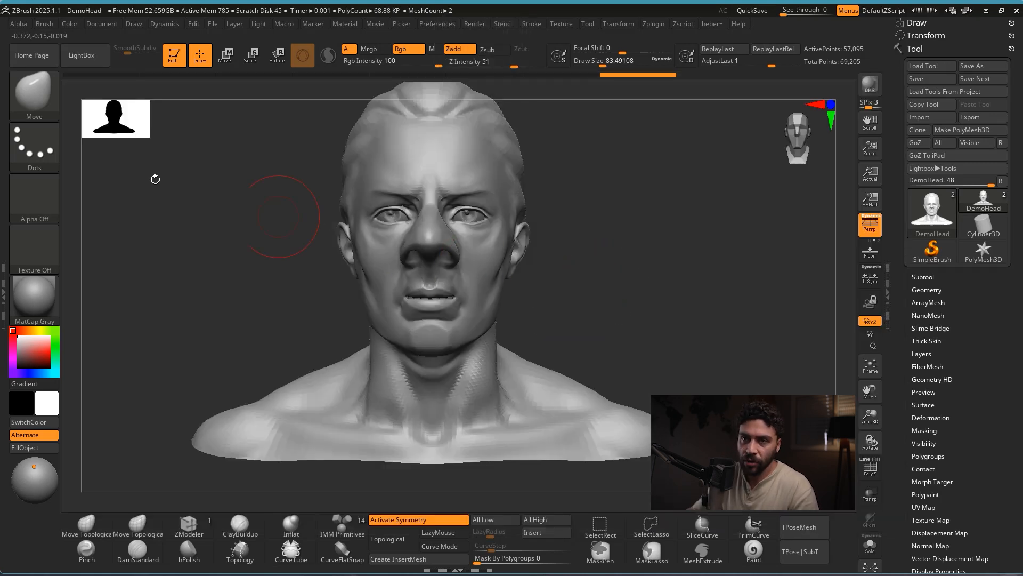
left_click(43, 96)
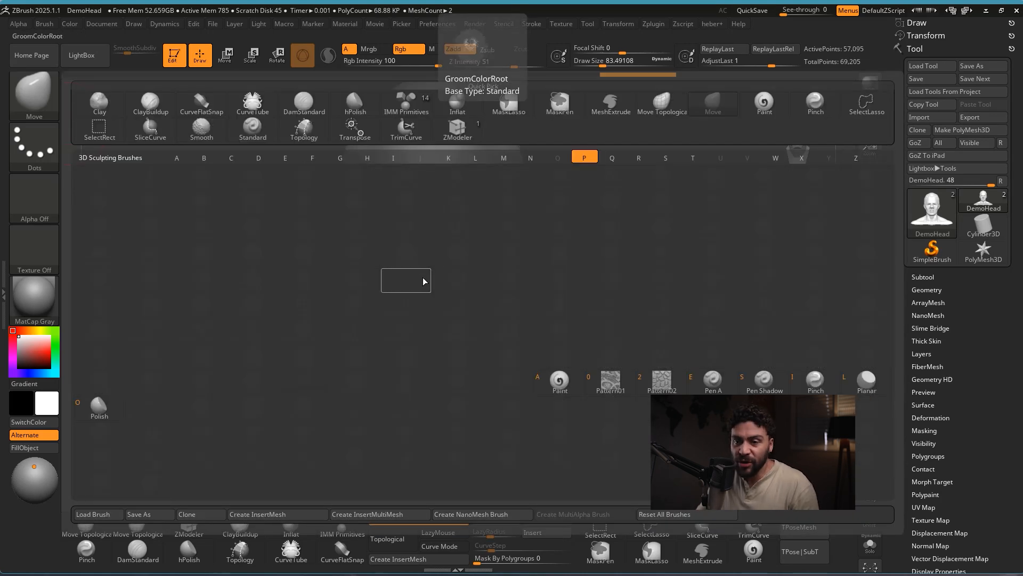
left_click(46, 104)
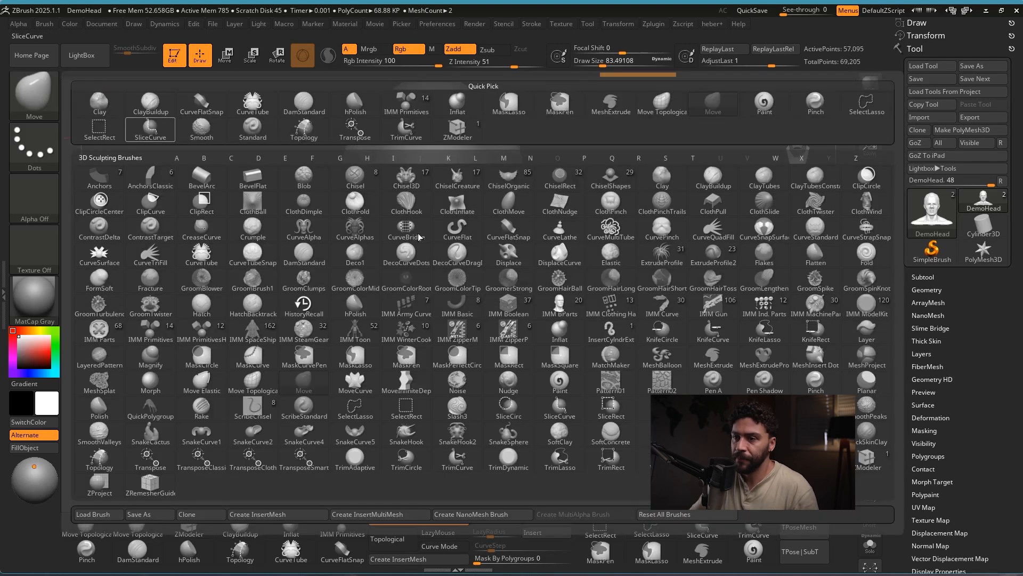
key("p")
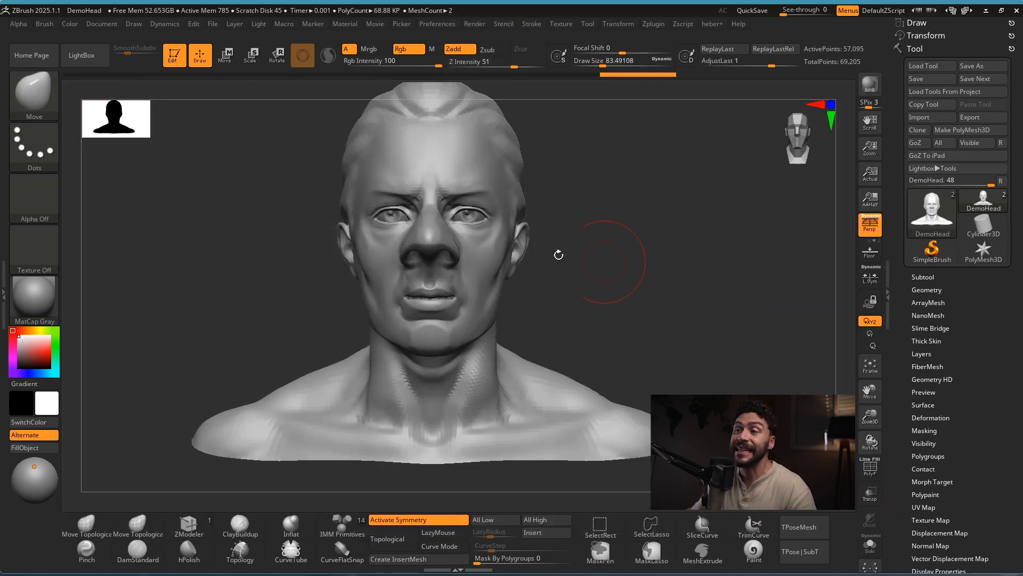
Step: Set the draw size to about 49 and switch to the DamStandard brush
key("s")
left_click_drag(609, 235, 601, 236)
left_click_drag(589, 255, 611, 248)
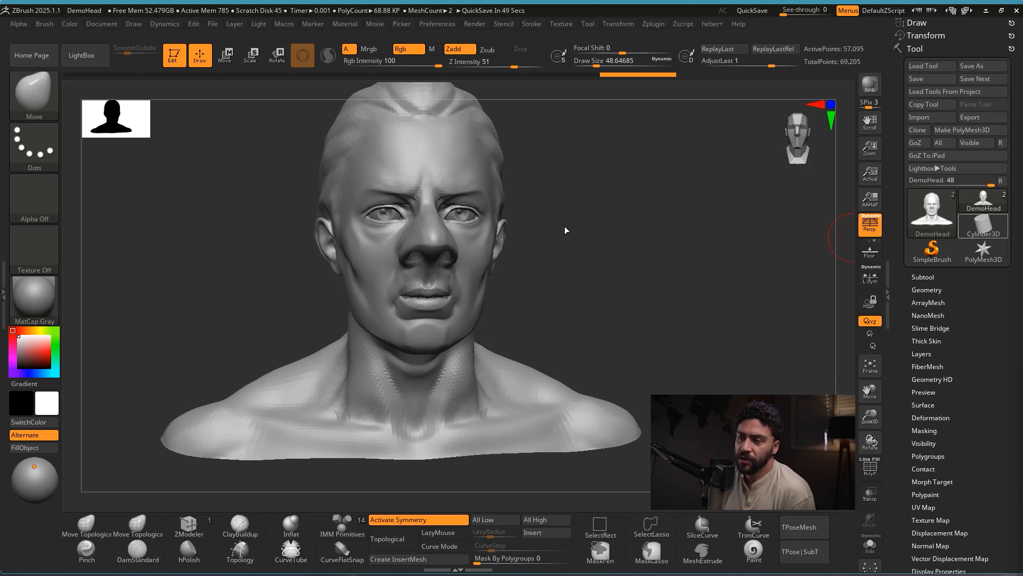
key("b")
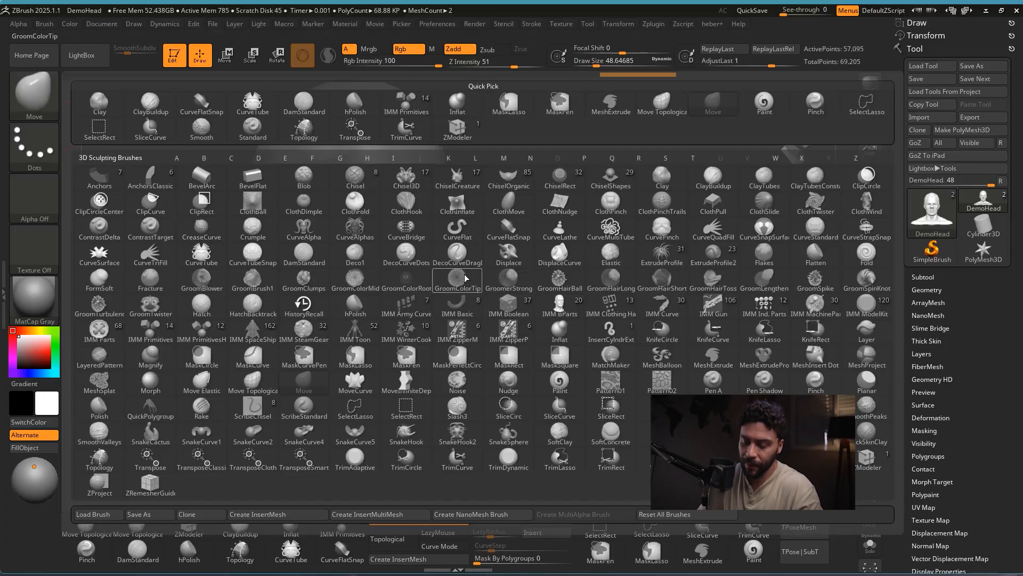
key("d")
key("s")
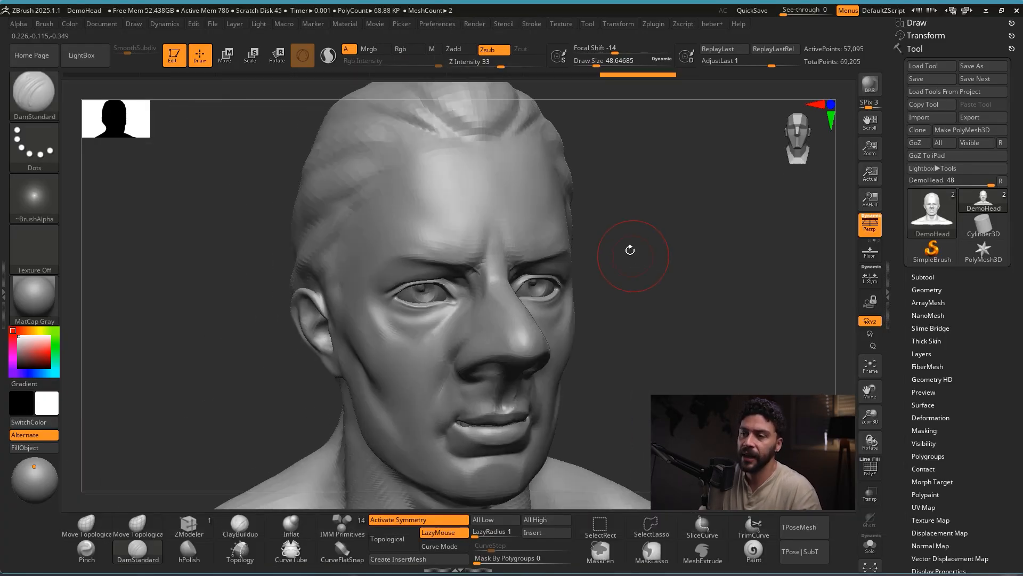
Step: Practise carving DamStandard creases from the forehead down the side of the face, undoing each stroke
left_click_drag(373, 213, 354, 368)
key("ctrl+z")
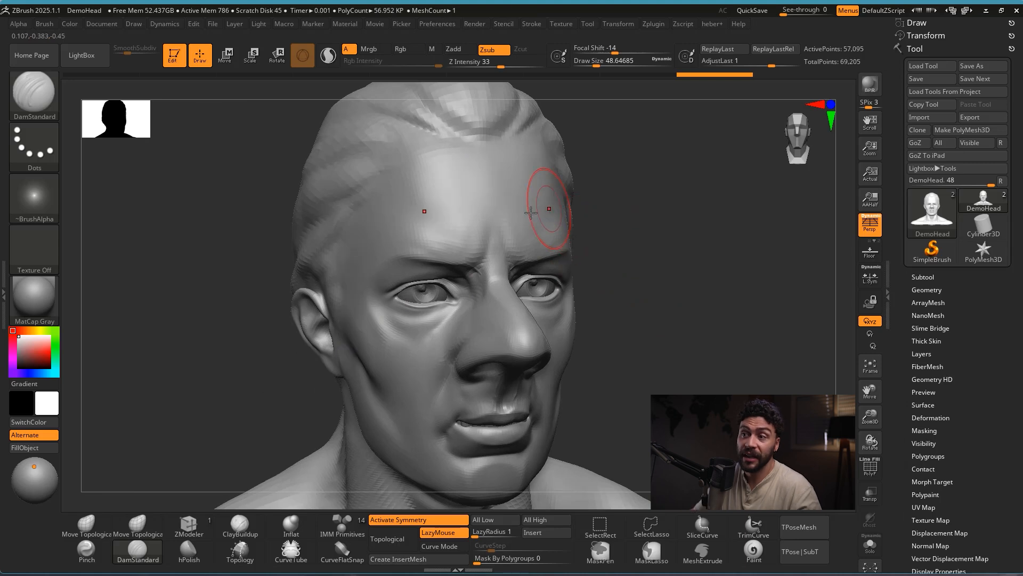
mouse_move(465, 178)
left_mouse_down()
mouse_move(373, 237)
mouse_move(354, 312)
left_mouse_up()
mouse_move(592, 248)
left_mouse_down()
mouse_move(670, 251)
mouse_move(637, 258)
left_mouse_up()
key("ctrl+z")
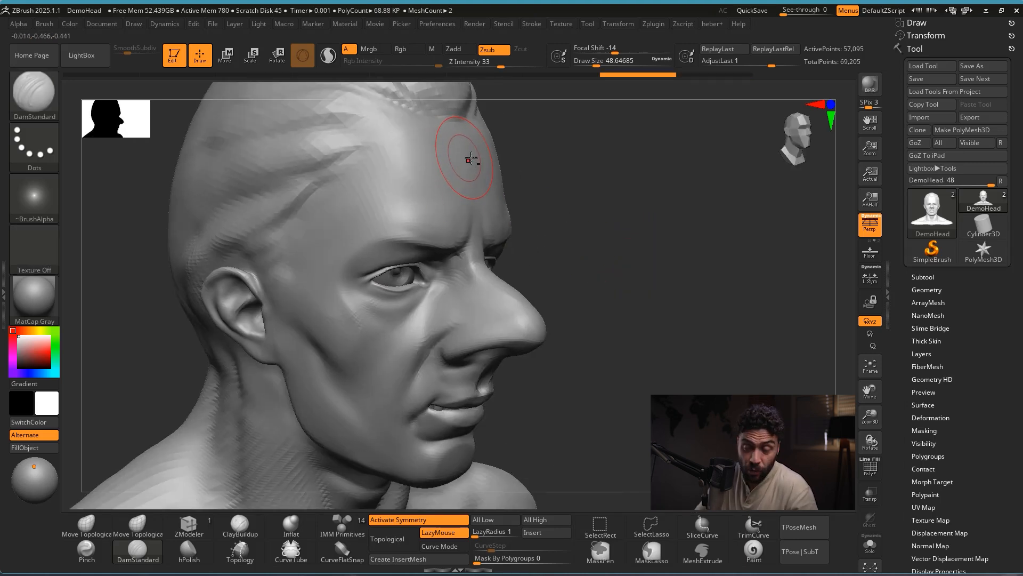
mouse_move(411, 151)
left_mouse_down()
mouse_move(379, 182)
mouse_move(345, 312)
left_mouse_up()
key("ctrl+z")
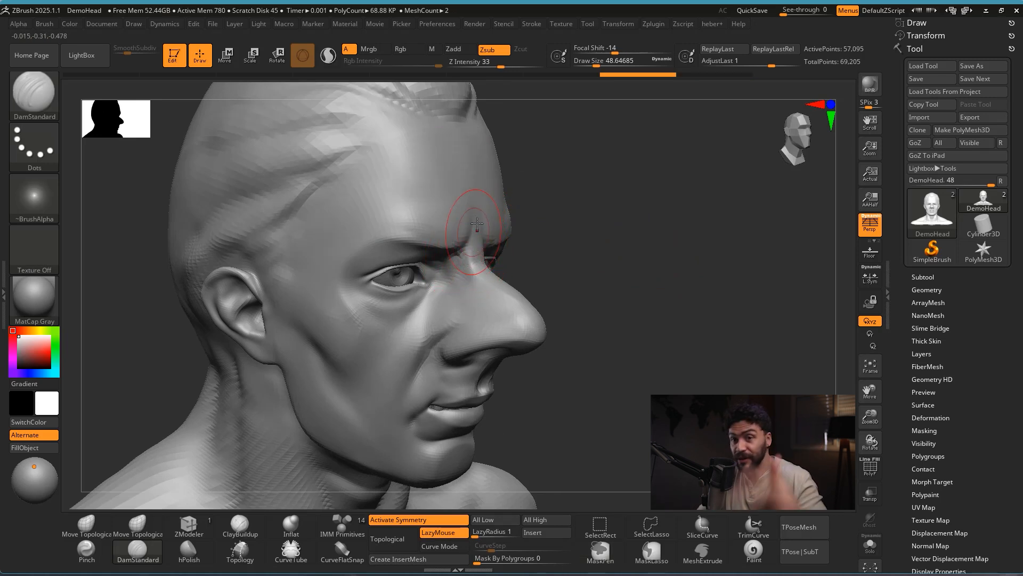
mouse_move(426, 157)
left_mouse_down()
mouse_move(319, 263)
mouse_move(352, 326)
left_mouse_up()
key("ctrl+z")
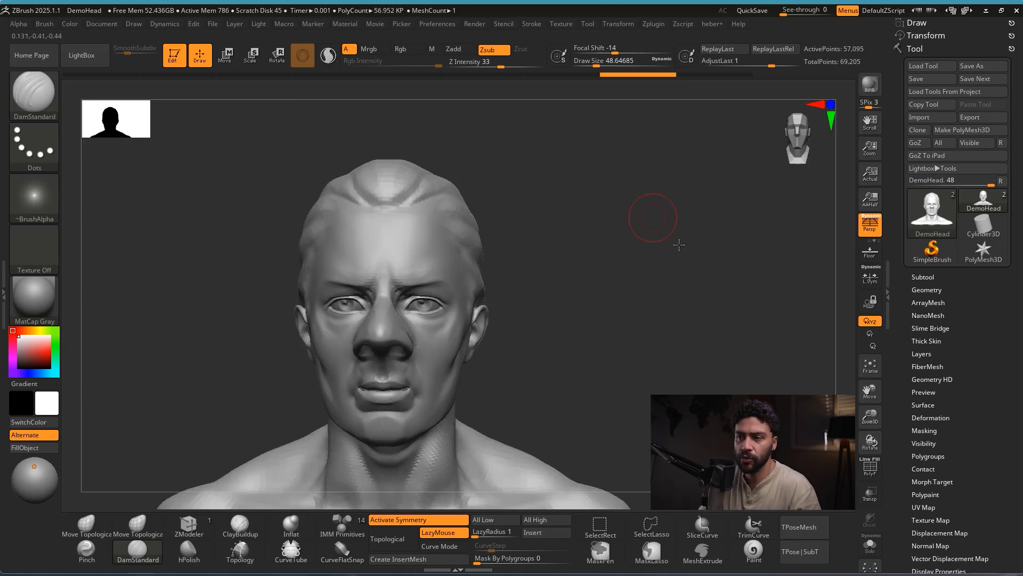
Step: Reduce the draw size to about 29, try a DamStandard stroke near the brow, and undo it
left_click_drag(651, 217, 613, 222)
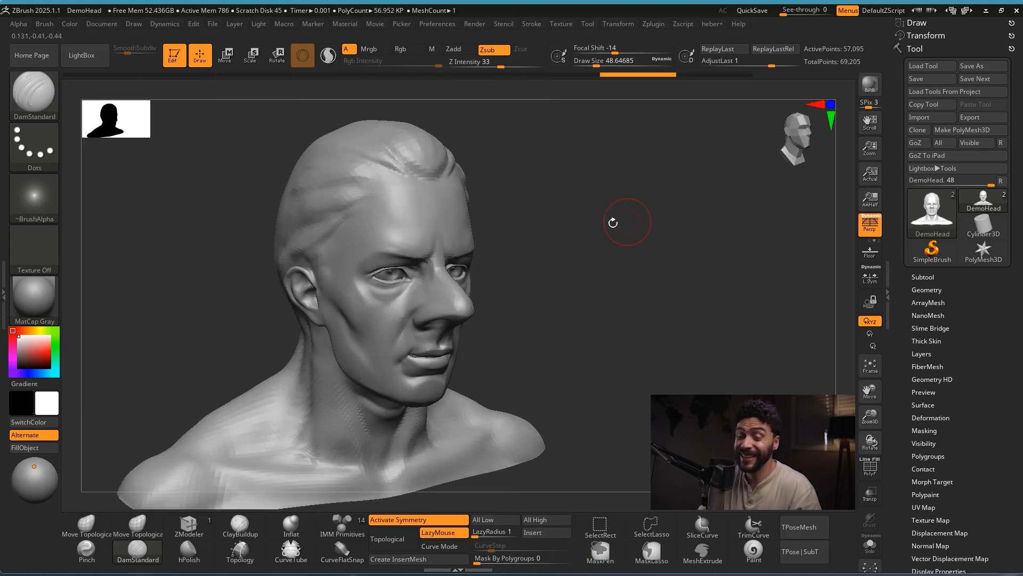
mouse_move(528, 230)
left_mouse_down("alt")
mouse_move(566, 256)
mouse_move(482, 226)
left_mouse_up("alt")
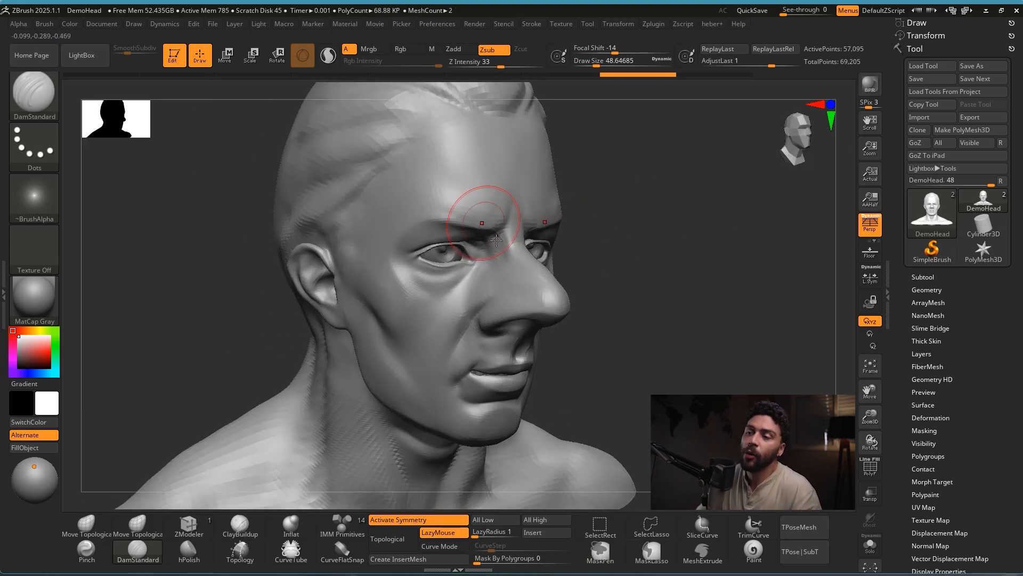
mouse_move(613, 278)
left_mouse_down("alt")
mouse_move(642, 280)
mouse_move(638, 254)
mouse_move(660, 267)
mouse_move(653, 248)
left_mouse_up("alt")
key("s")
left_click_drag(524, 237, 562, 239)
left_click_drag(655, 240, 669, 245)
key("ctrl+z")
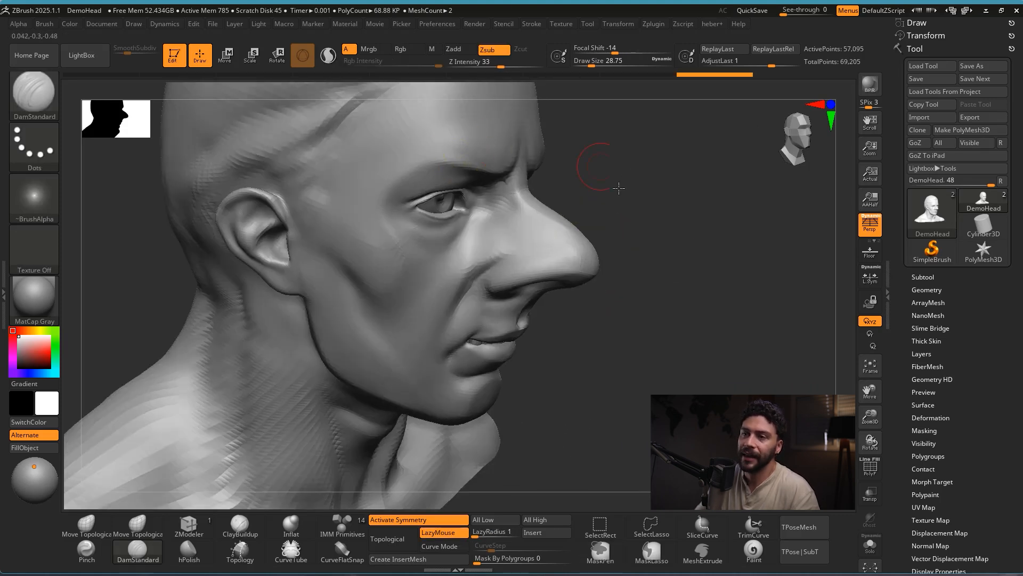
Step: Carve finer DamStandard creases across the forehead, hair and temple, and undo the strokes
left_click_drag(599, 165, 555, 257, "alt")
left_click_drag(457, 151, 288, 310)
key("ctrl+z")
left_click_drag(336, 120, 213, 241)
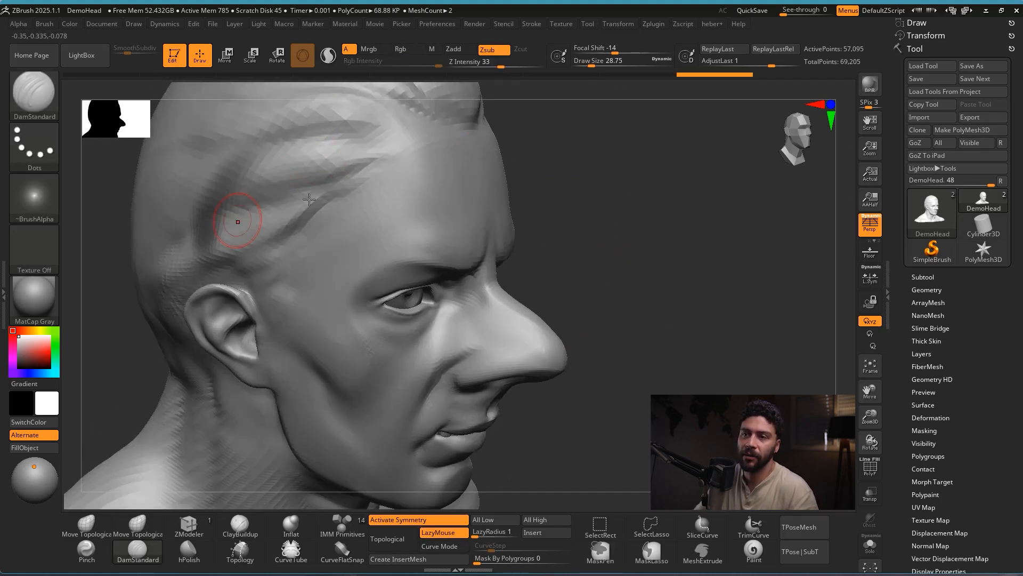
key("ctrl+z")
mouse_move(462, 158)
left_mouse_down()
mouse_move(303, 281)
mouse_move(339, 368)
left_mouse_up()
left_click_drag(585, 250, 571, 210, "alt")
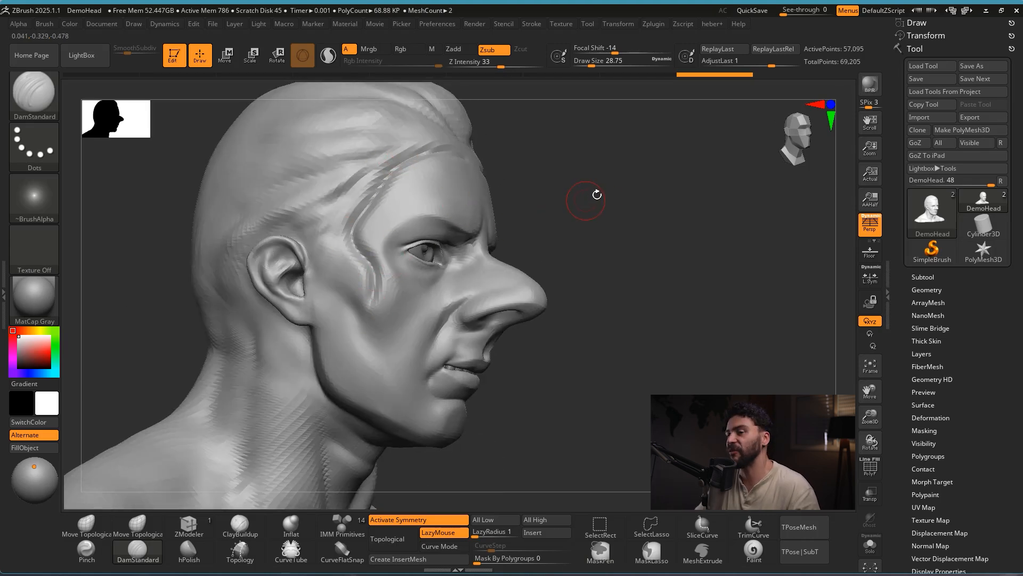
key("ctrl+z")
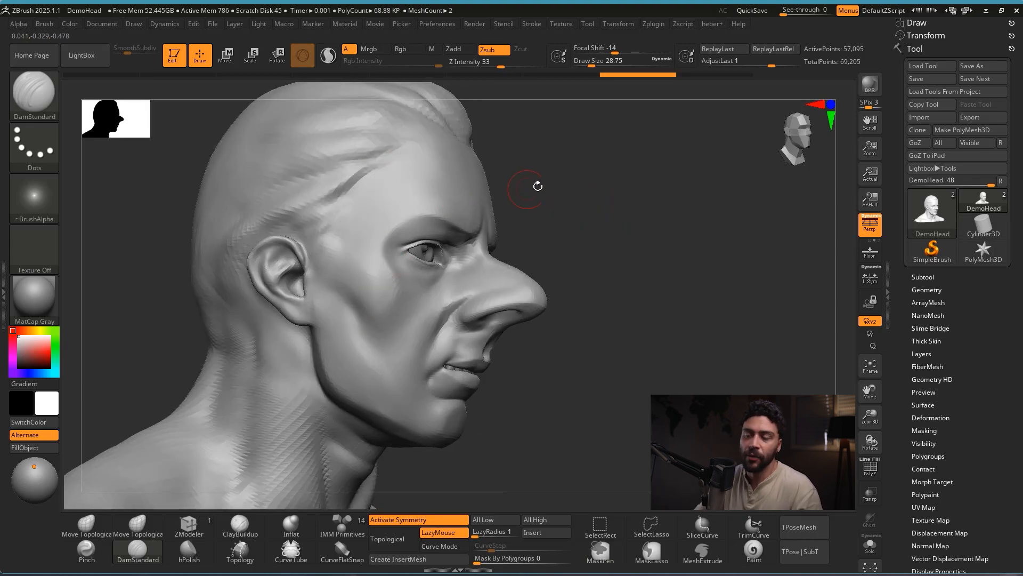
Step: Show and hide the polygon wireframe on the head, and temporarily call up the SelectRect brush
left_click_drag(537, 186, 632, 190)
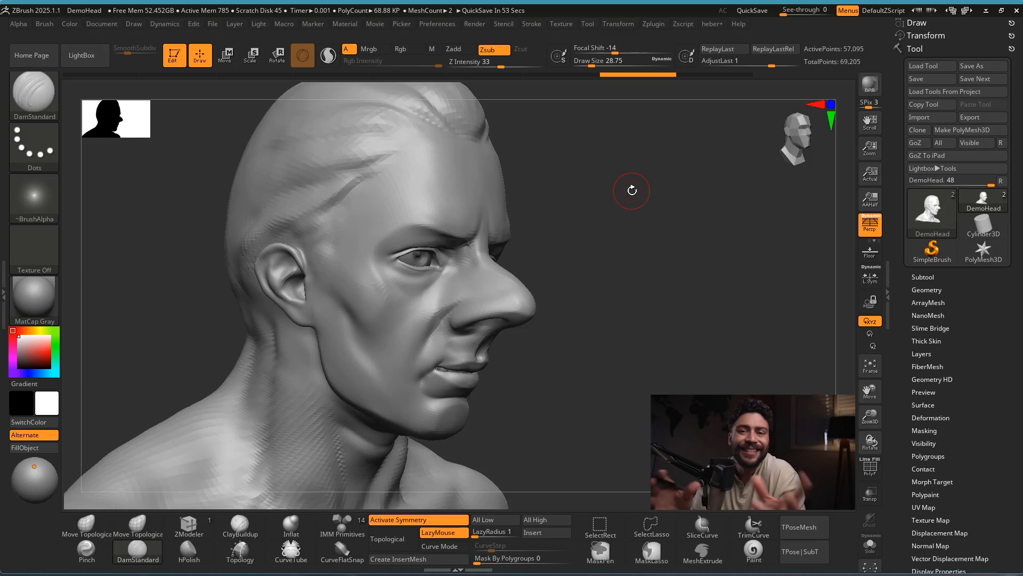
key("shift+f")
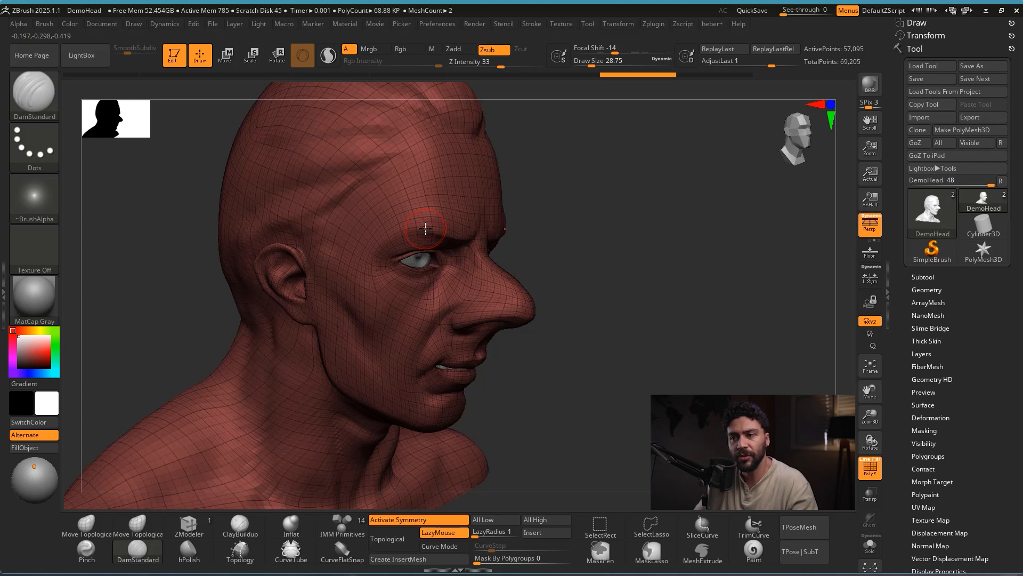
key("shift+f")
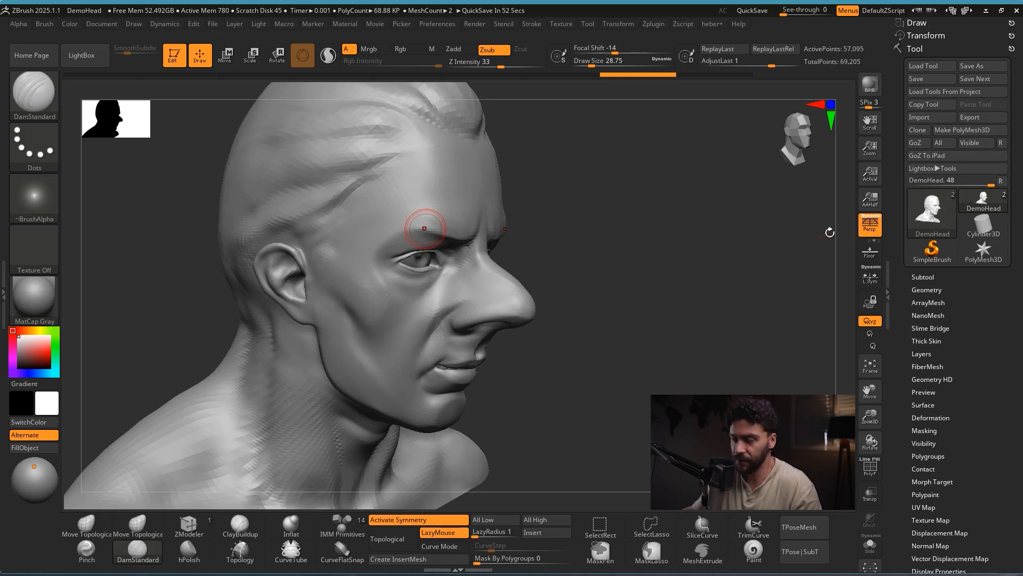
key("ctrl+shift")
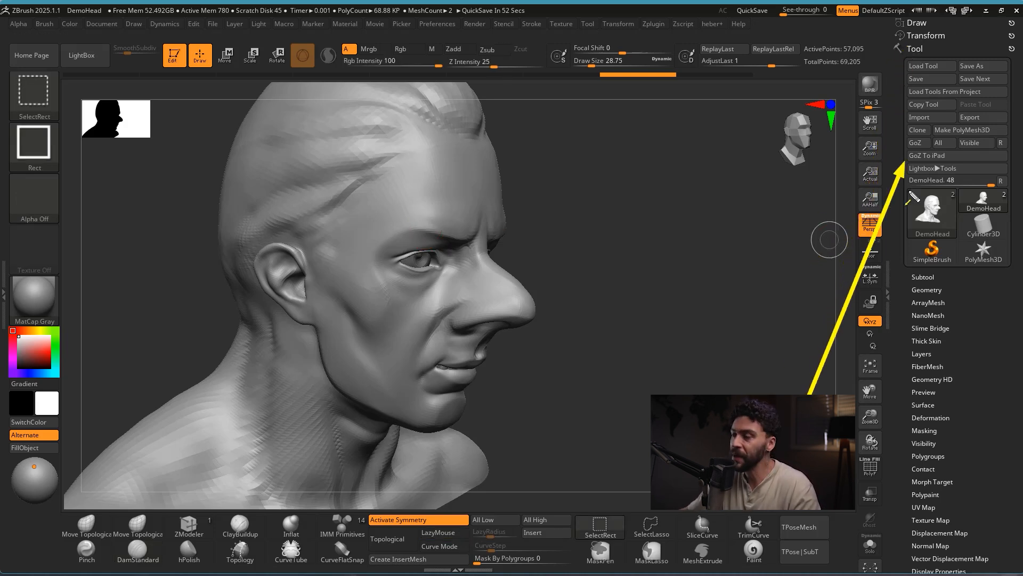
Step: Expand the tool's Geometry settings and lower the head's subdivision level to 1
left_click(926, 289)
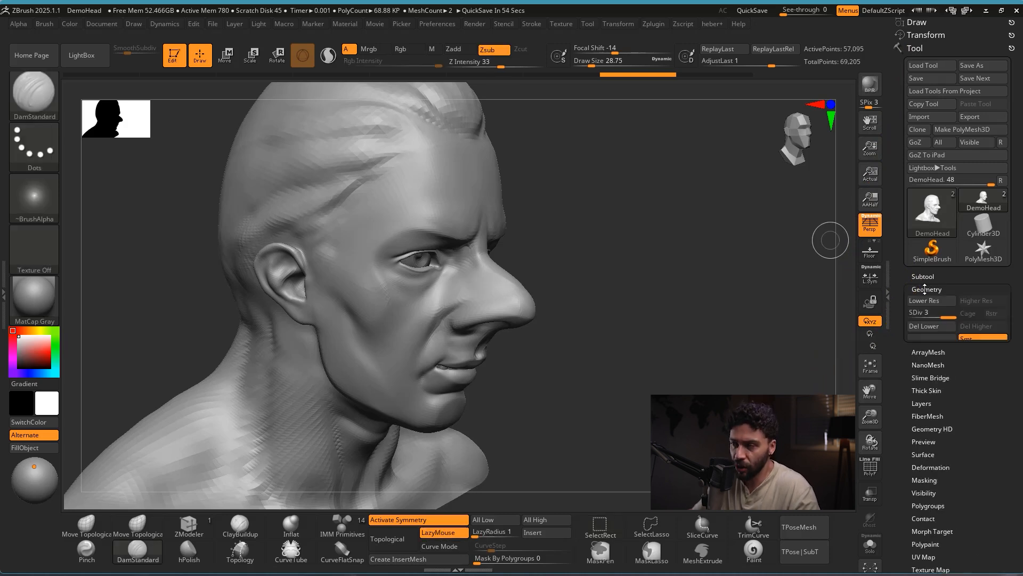
left_click_drag(978, 265, 964, 248)
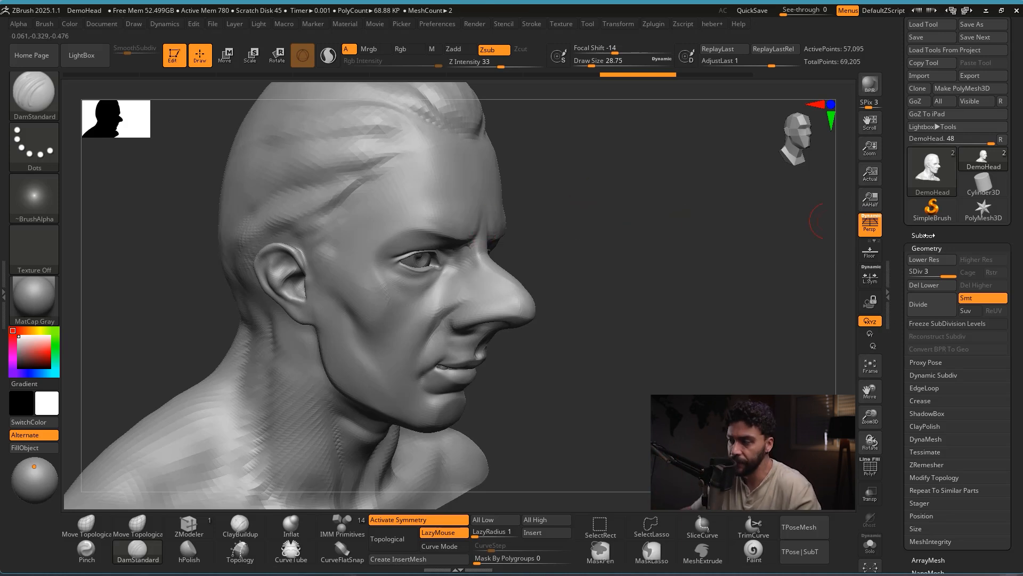
mouse_move(905, 356)
left_mouse_down("ctrl+shift")
mouse_move(948, 276)
mouse_move(909, 276)
left_mouse_up("ctrl+shift")
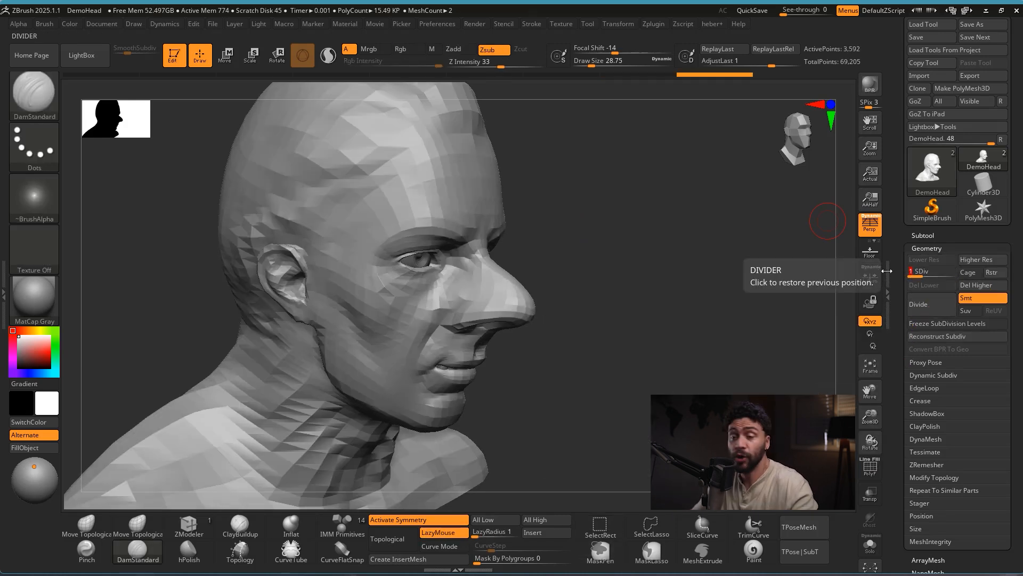
left_click_drag(711, 265, 640, 262)
Step: Show and hide the head's low-resolution polygon wireframe, and return the subdivision level to 3
key("shift+f")
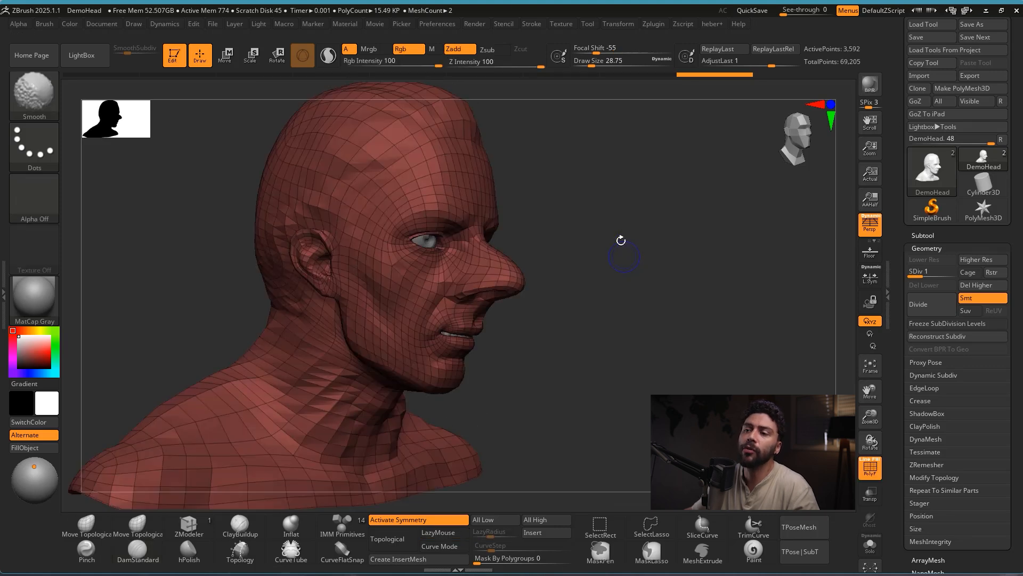
key("shift+f")
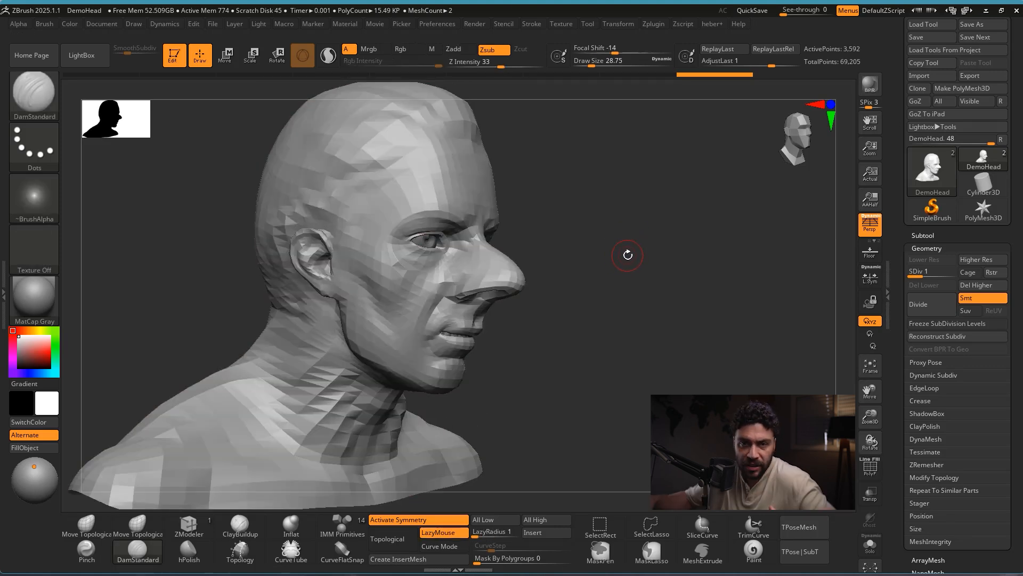
left_click_drag(917, 272, 954, 278)
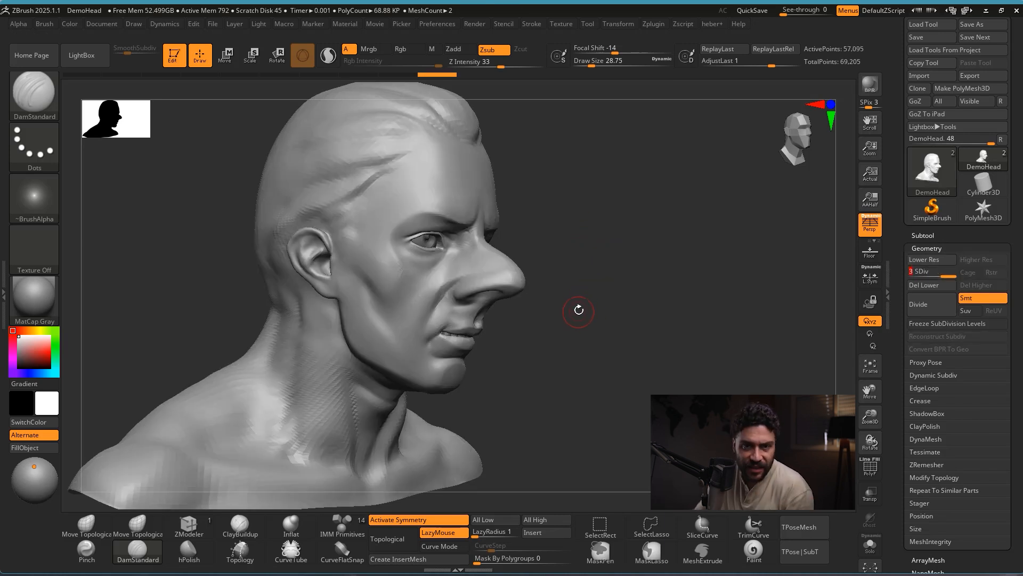
Step: Divide the head's mesh twice to reach subdivision level 5
key("ctrl+shift+3")
left_click_drag(877, 252, 932, 308)
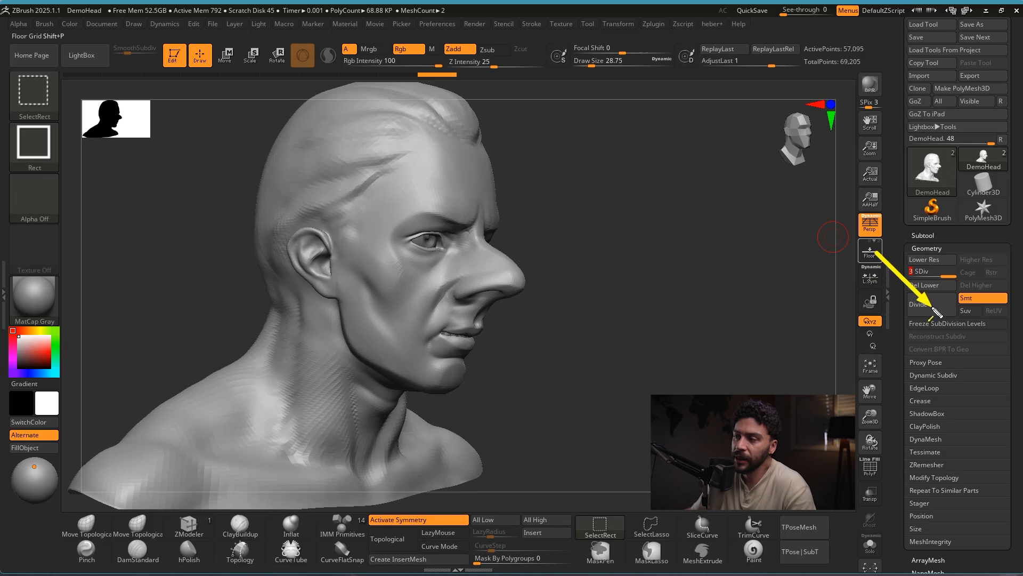
key("ctrl+d")
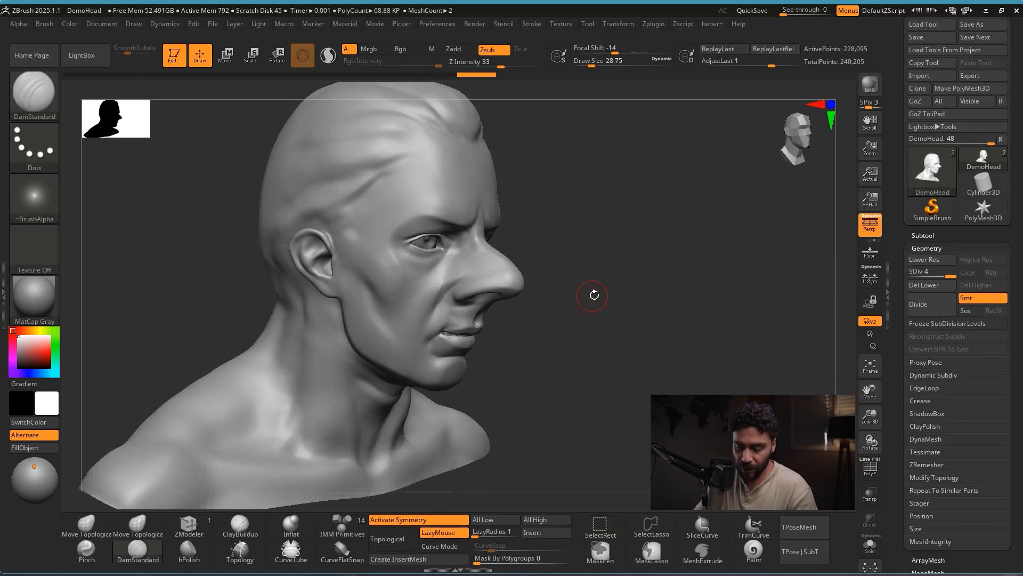
key("ctrl+d")
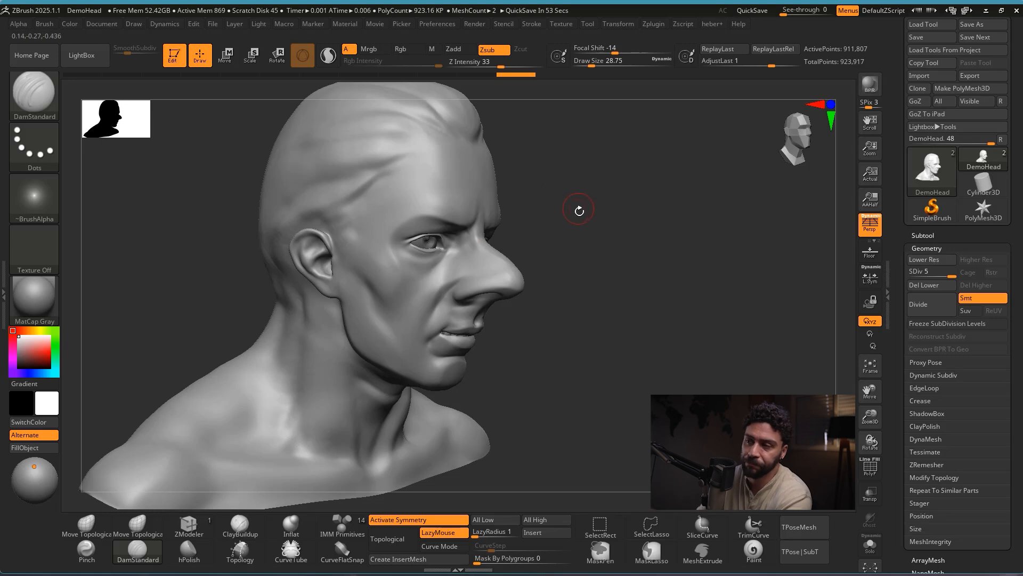
Step: Carve two horizontal DamStandard wrinkles across the forehead with symmetry active
left_click_drag(612, 272, 687, 300)
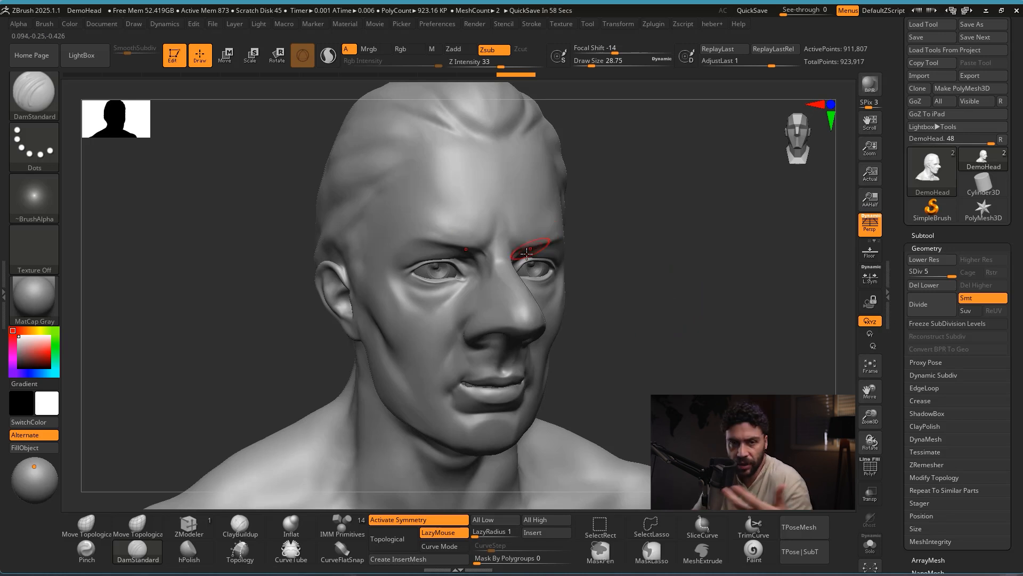
mouse_move(678, 238)
left_mouse_down()
mouse_move(687, 262)
mouse_move(660, 228)
mouse_move(520, 195)
mouse_move(395, 347)
left_mouse_up()
left_click_drag(631, 222, 666, 258)
key("ctrl+z")
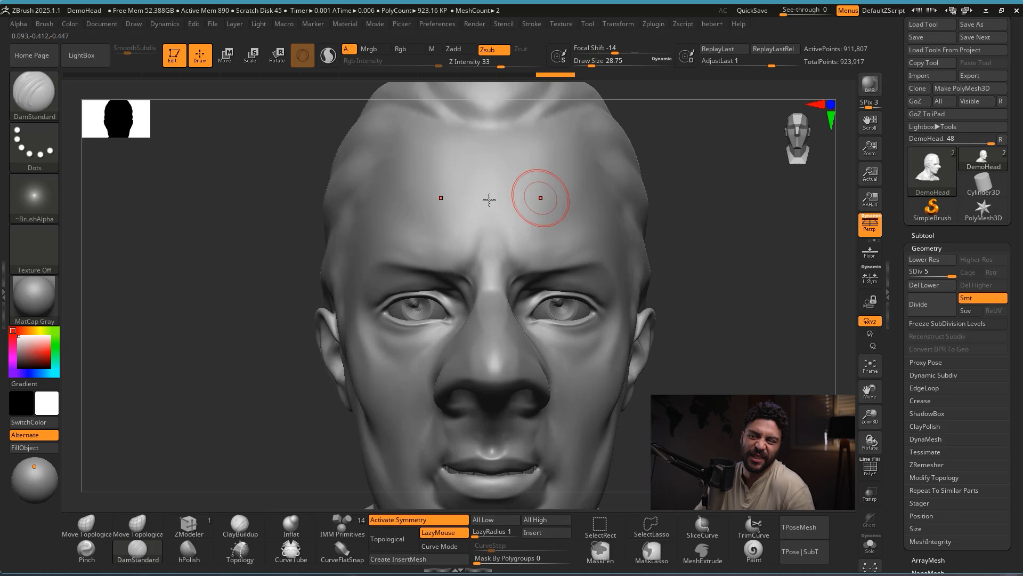
mouse_move(489, 200)
left_mouse_down()
mouse_move(400, 213)
mouse_move(501, 208)
left_mouse_up()
mouse_move(659, 202)
left_mouse_down()
mouse_move(724, 215)
mouse_move(629, 224)
left_mouse_up()
left_click_drag(415, 202, 552, 191)
left_click_drag(675, 216, 708, 183)
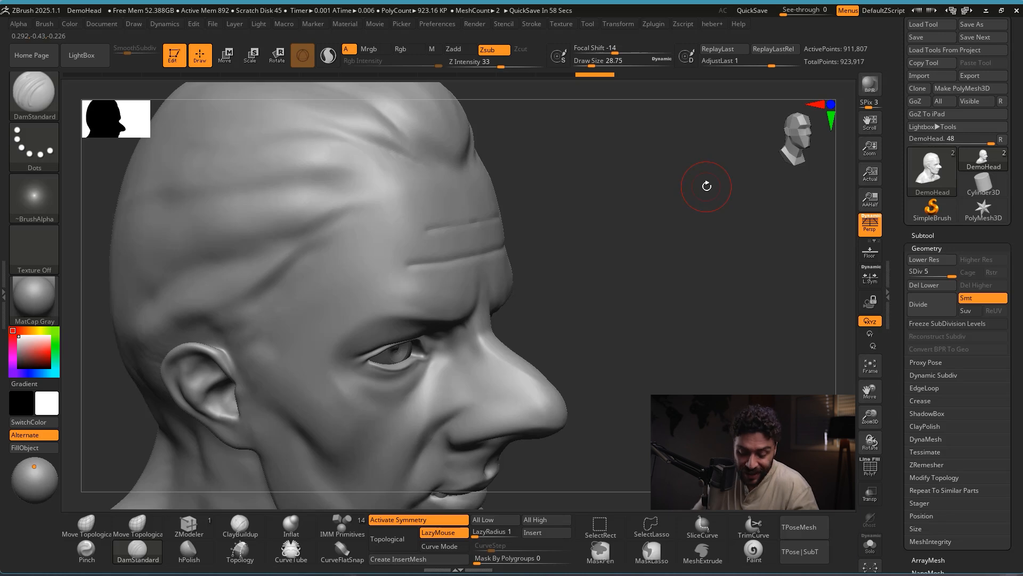
Step: Smooth away the upper forehead wrinkle and soften the lower one with the Smooth brush
key("shift")
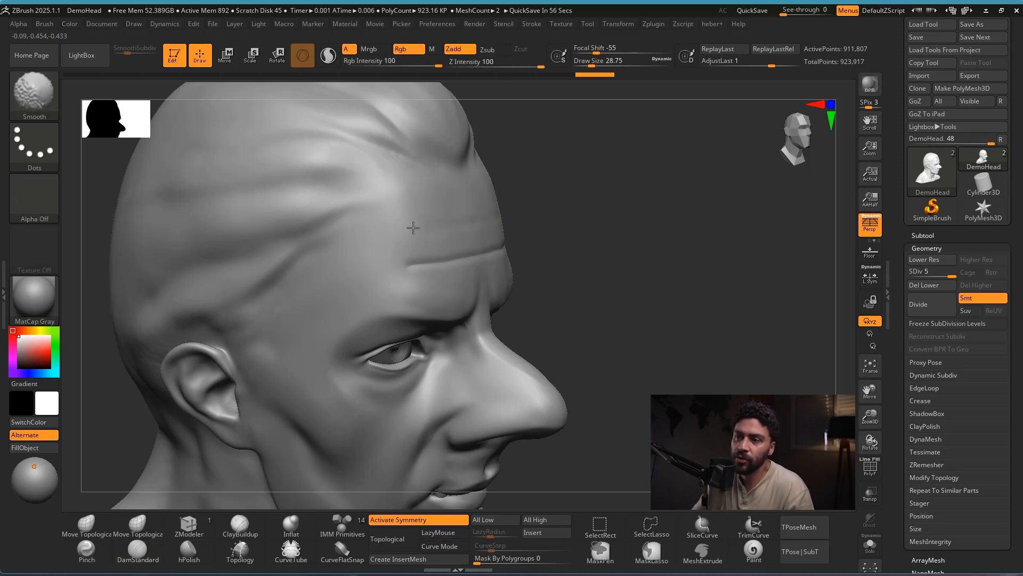
left_click_drag(367, 261, 423, 258, "shift")
left_click_drag(569, 224, 537, 242)
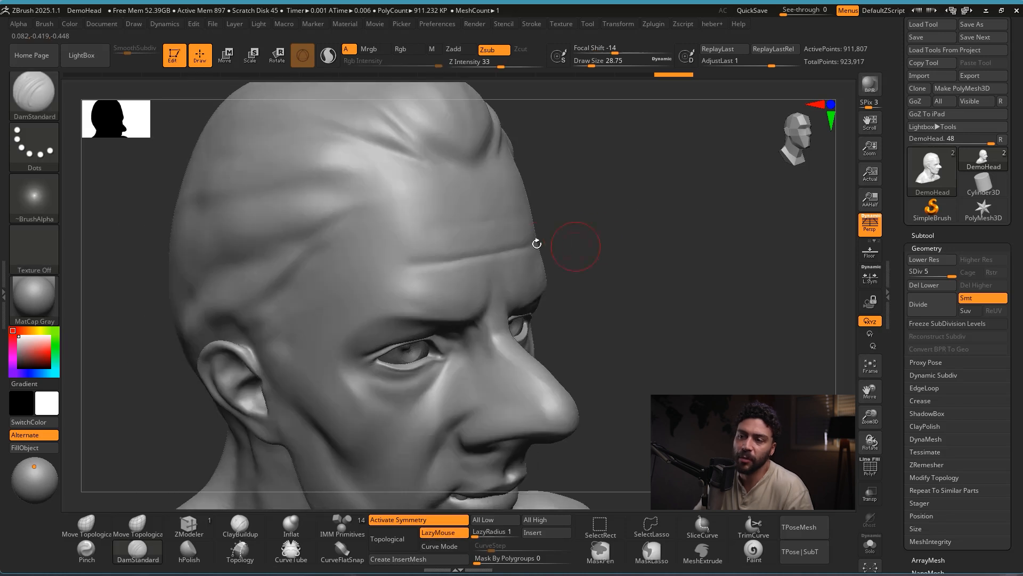
mouse_move(408, 257)
left_mouse_down("shift")
mouse_move(475, 257)
mouse_move(398, 264)
mouse_move(389, 277)
left_mouse_up("shift")
left_click_drag(604, 245, 560, 229)
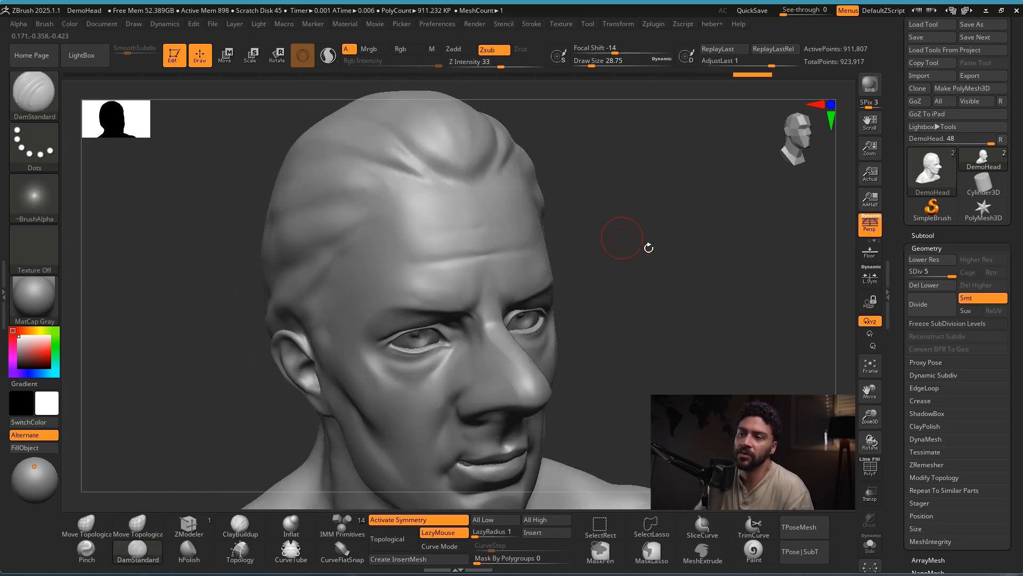
left_click_drag(648, 247, 598, 290)
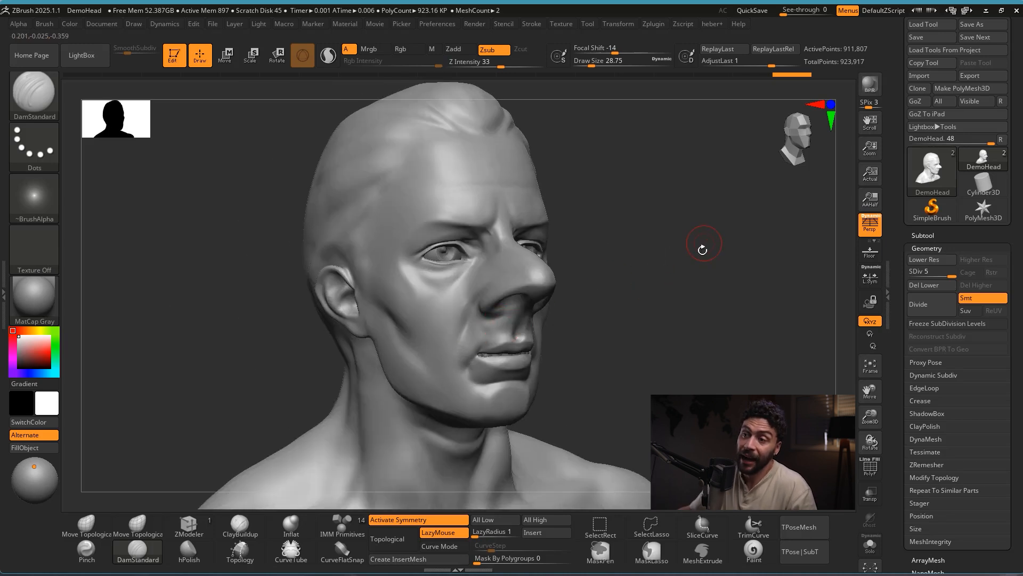
Step: Lower the head to subdivision level 2 and enlarge the draw size to about 68
left_click_drag(628, 318, 548, 277)
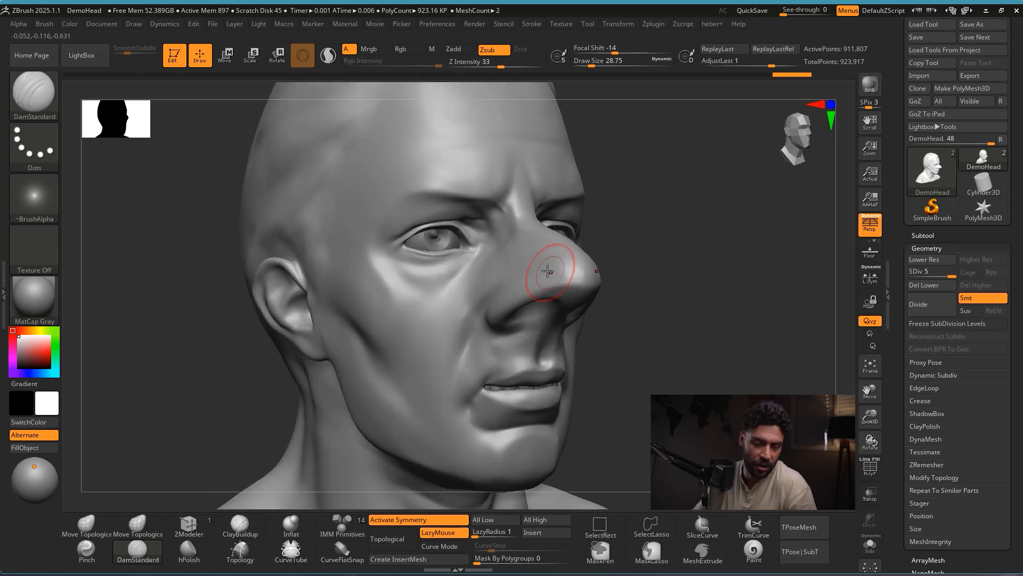
key("shift")
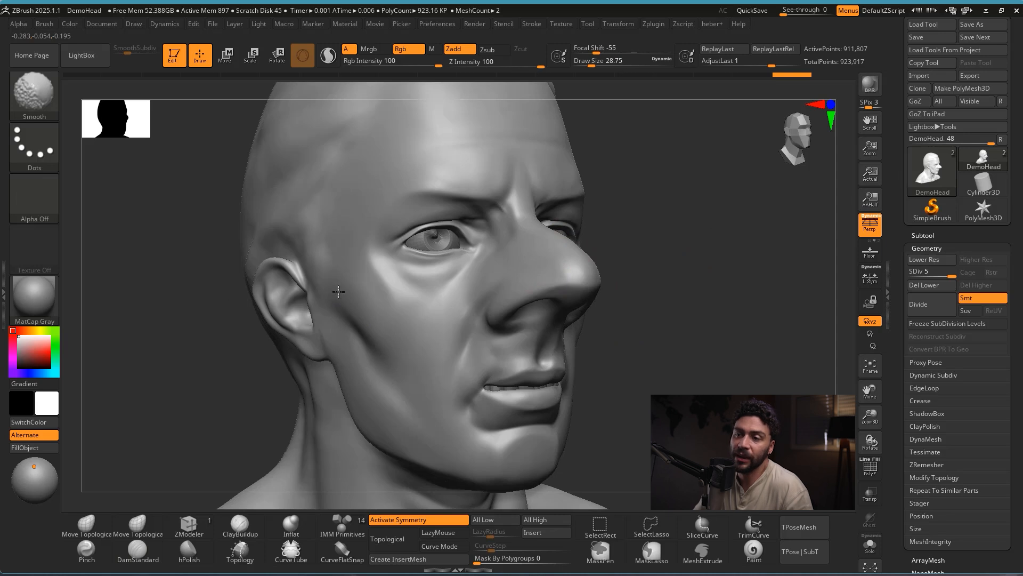
key("ctrl")
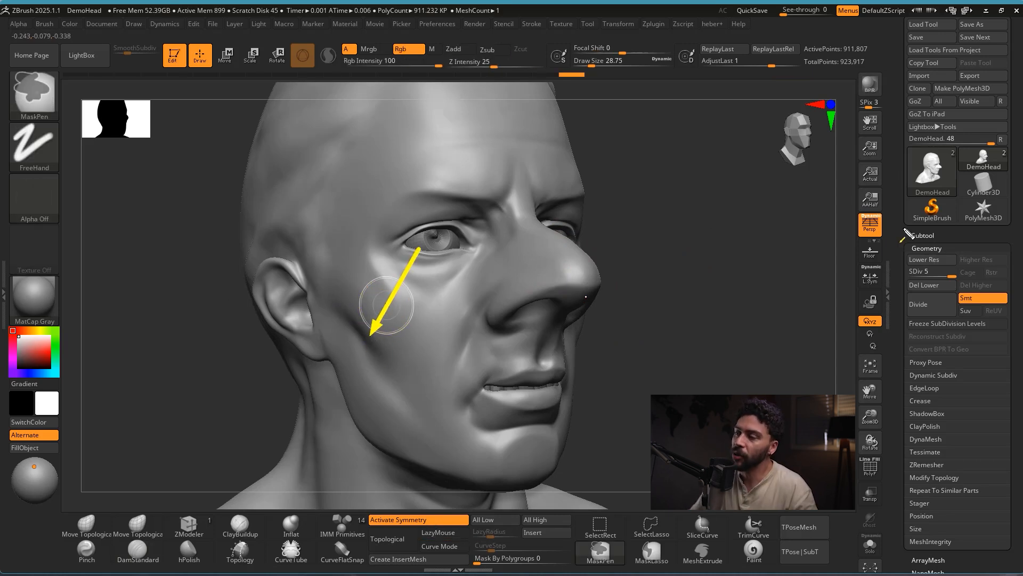
left_click(922, 275)
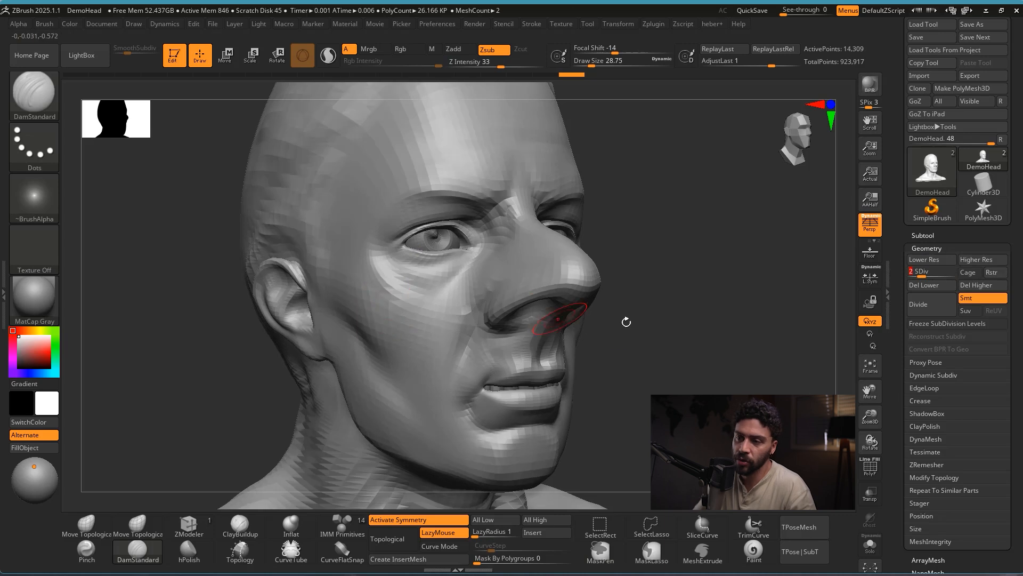
key("s")
left_click_drag(385, 294, 394, 295)
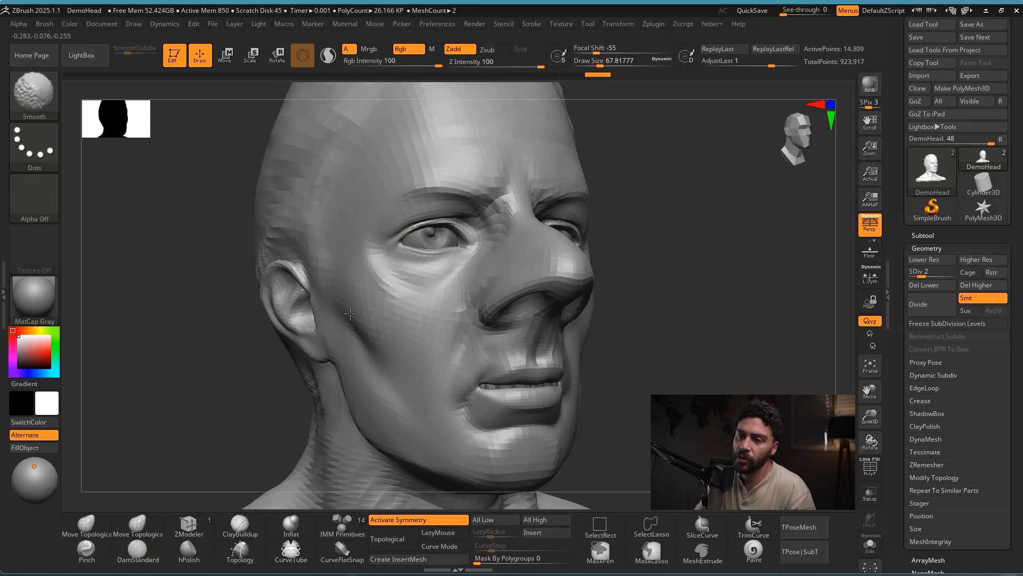
Step: Smooth the cheek hollow in front of the ear while raising the subdivision level to 3 and on to 5
left_click(931, 275)
mouse_move(375, 298)
left_mouse_down("shift")
mouse_move(349, 322)
mouse_move(369, 351)
left_mouse_up("shift")
key("d")
key("d")
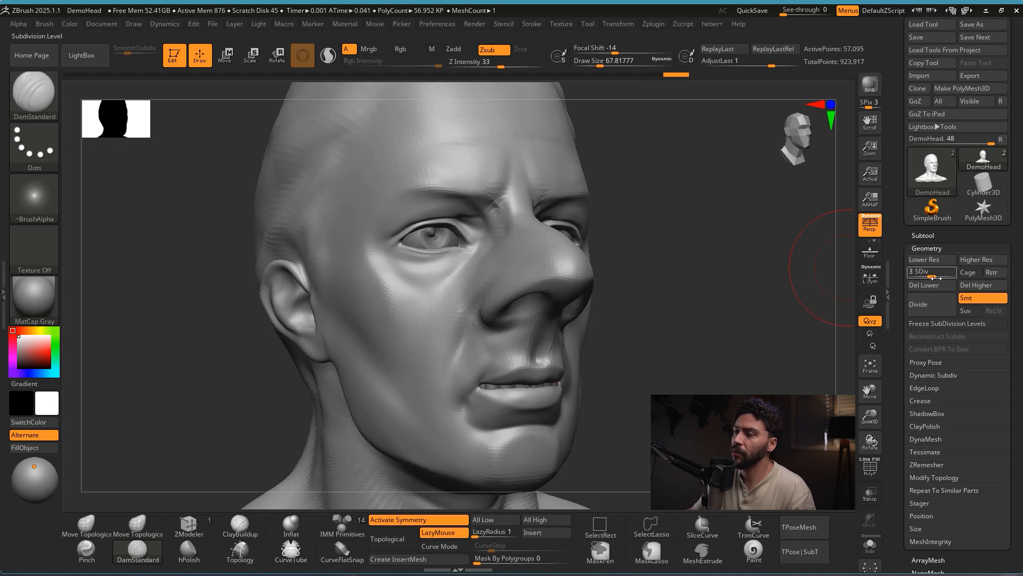
left_click_drag(624, 346, 709, 326, "alt")
left_click_drag(349, 320, 374, 366, "shift")
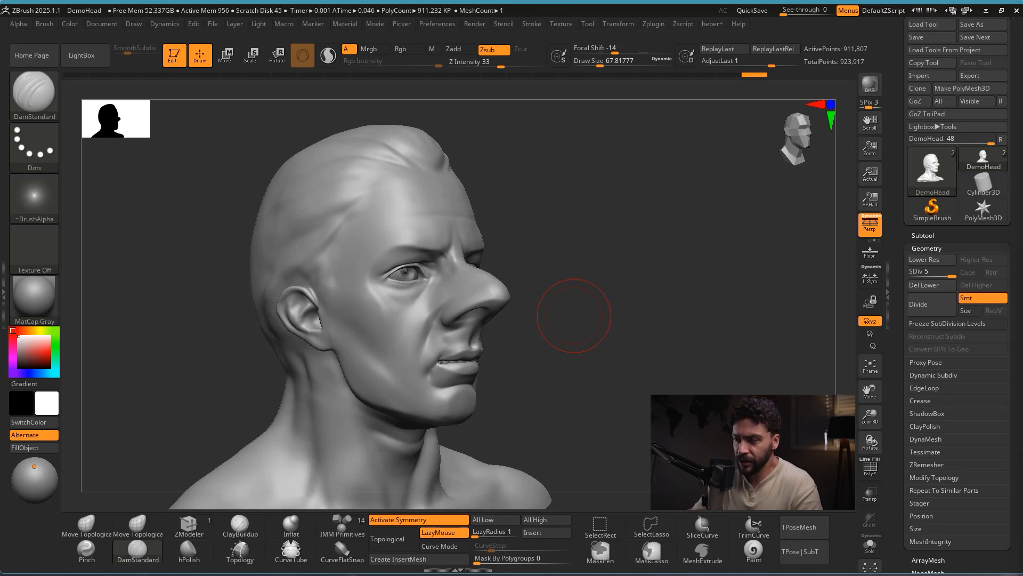
Step: Reduce the draw size to about 46 and render the bust with the Best Preview Render
mouse_move(574, 316)
left_mouse_down()
mouse_move(621, 247)
mouse_move(589, 270)
mouse_move(689, 257)
mouse_move(639, 272)
left_mouse_up()
right_click_drag(639, 272, 610, 292, "ctrl")
key("s")
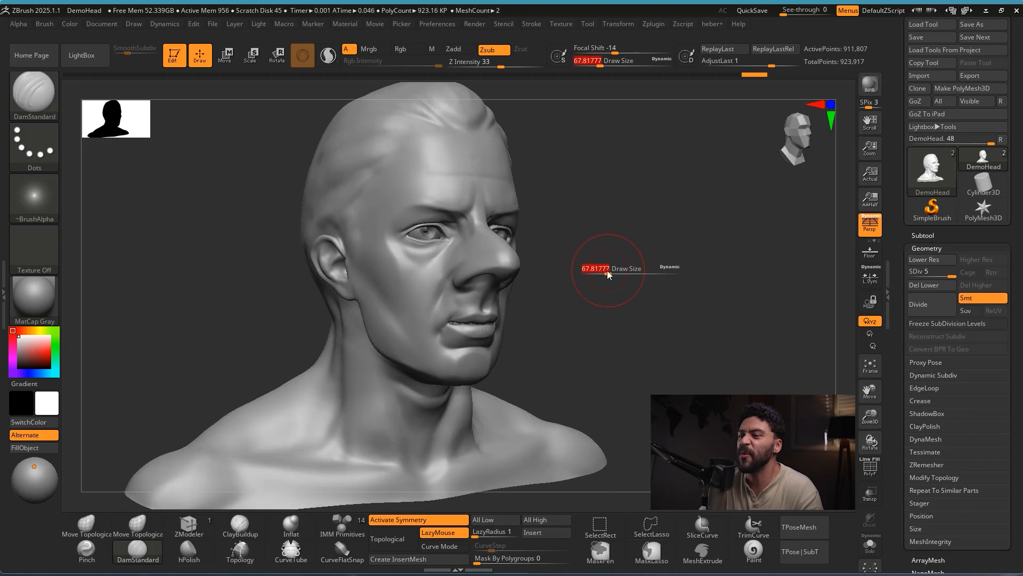
mouse_move(608, 271)
left_mouse_down()
mouse_move(629, 275)
mouse_move(611, 276)
left_mouse_up()
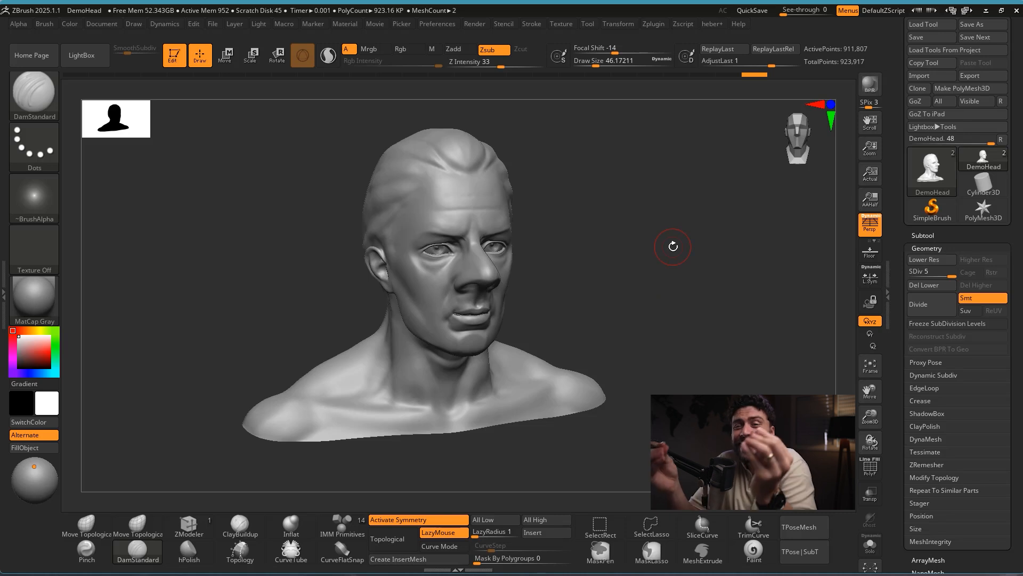
key("ctrl+shift")
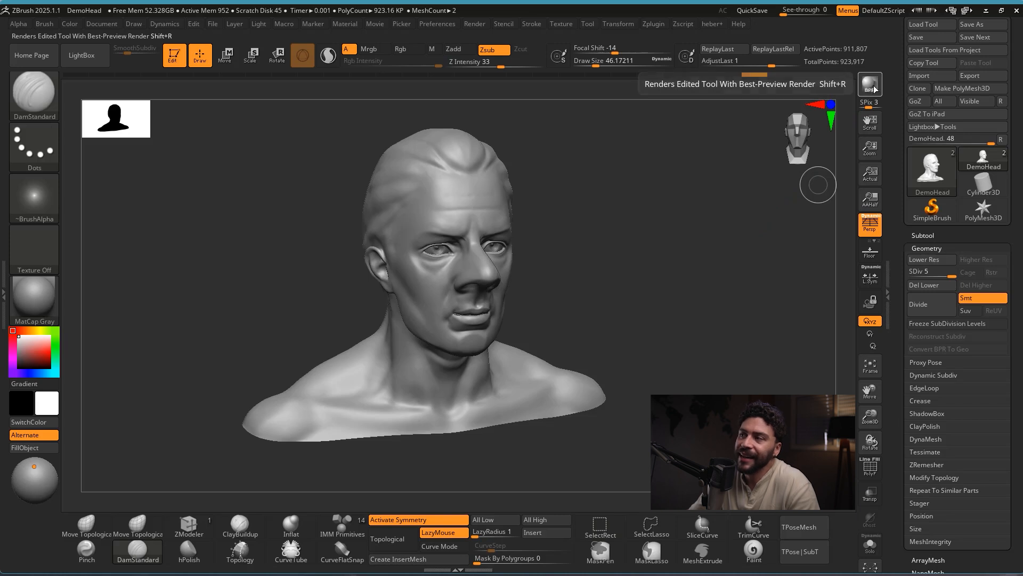
left_click(873, 86)
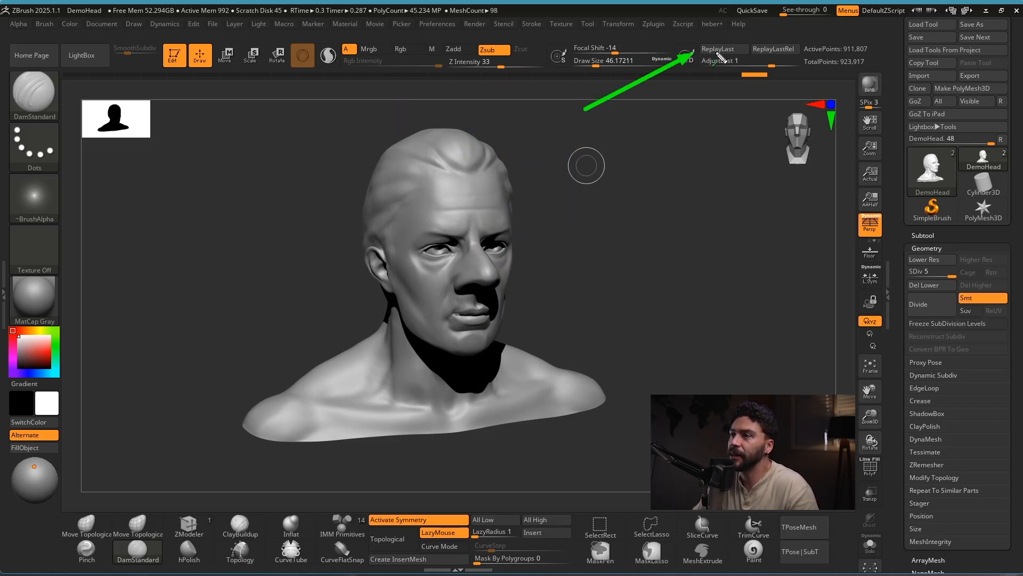
Step: Lower the BPR shadow's global strength and re-render the bust, including from a slightly turned view
left_click(475, 24)
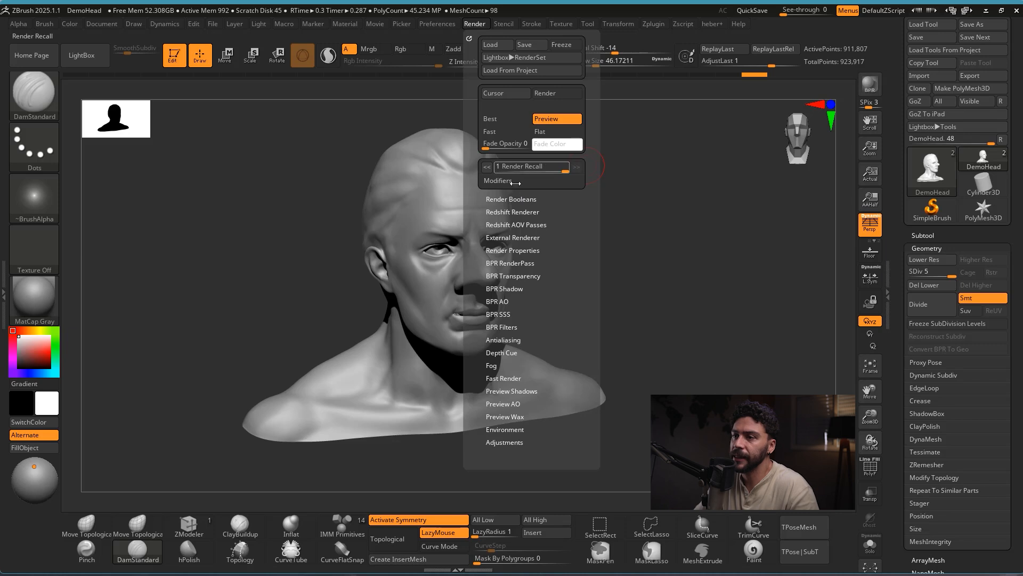
left_click(497, 288)
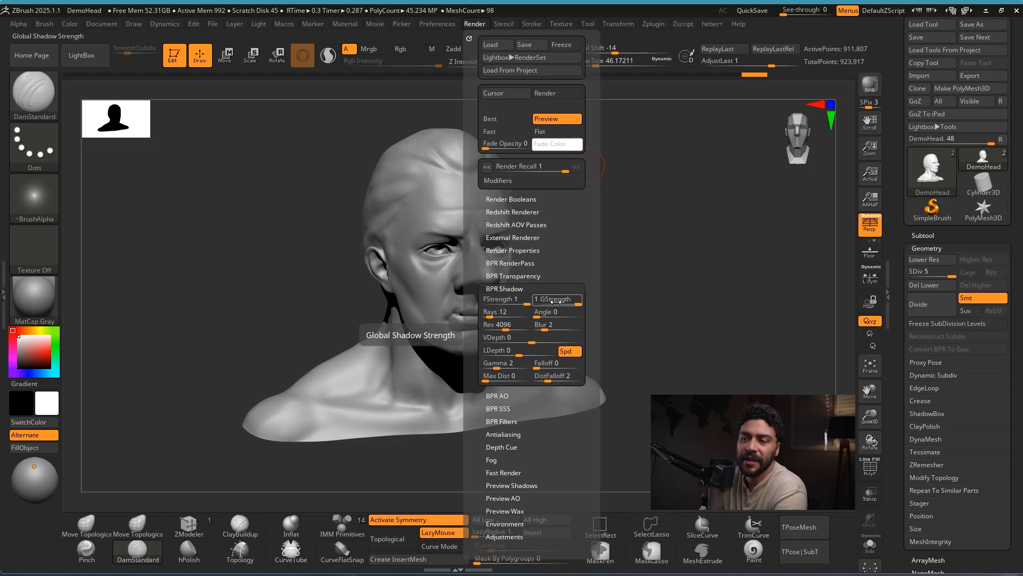
left_click_drag(558, 302, 552, 300)
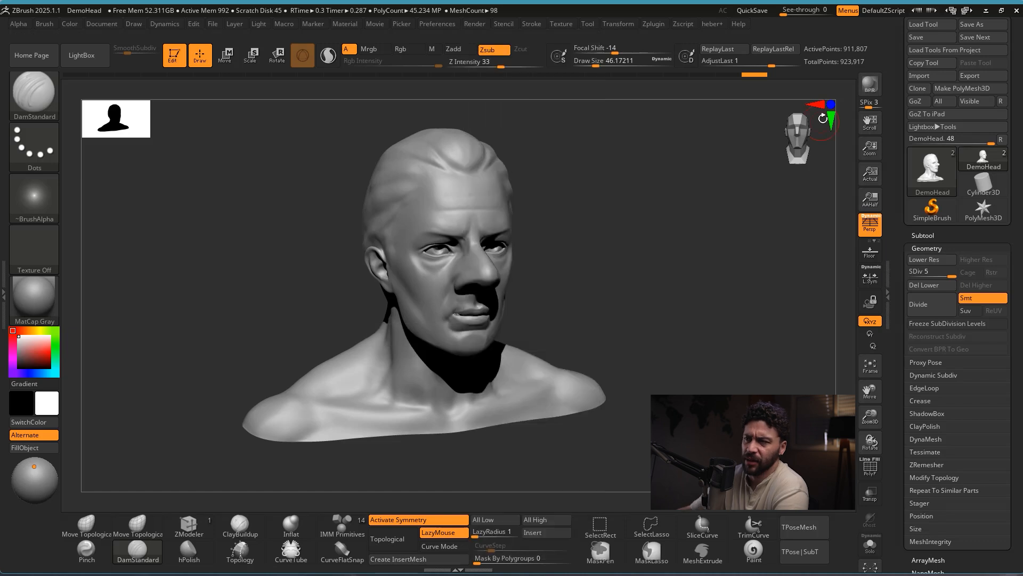
left_click(870, 85)
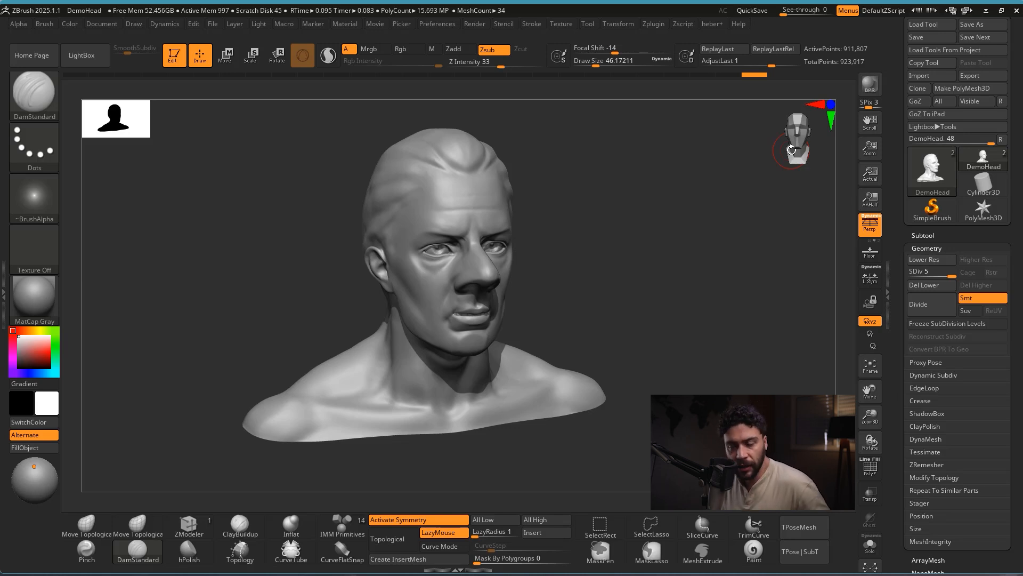
left_click_drag(606, 252, 638, 258)
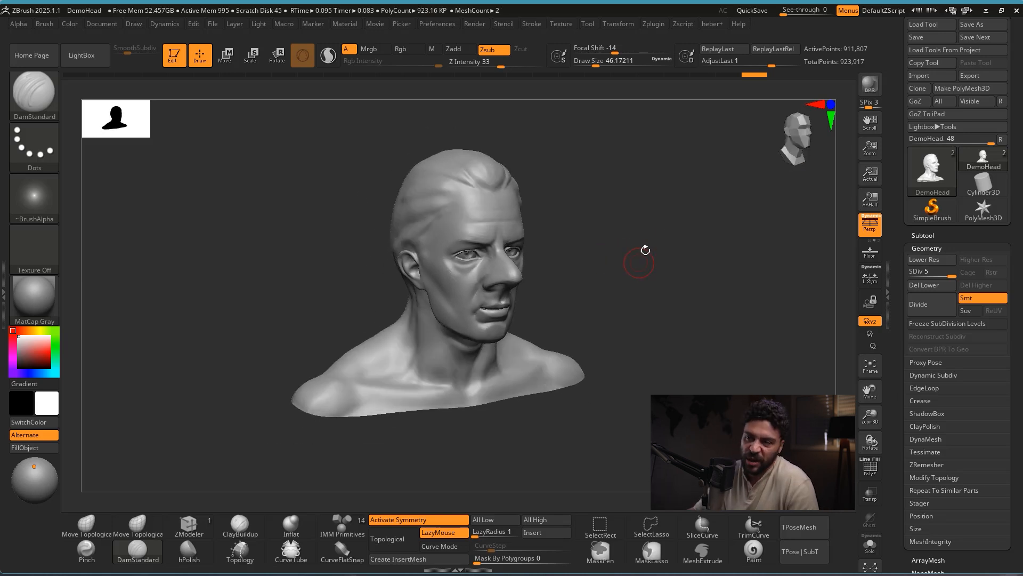
left_click(872, 88)
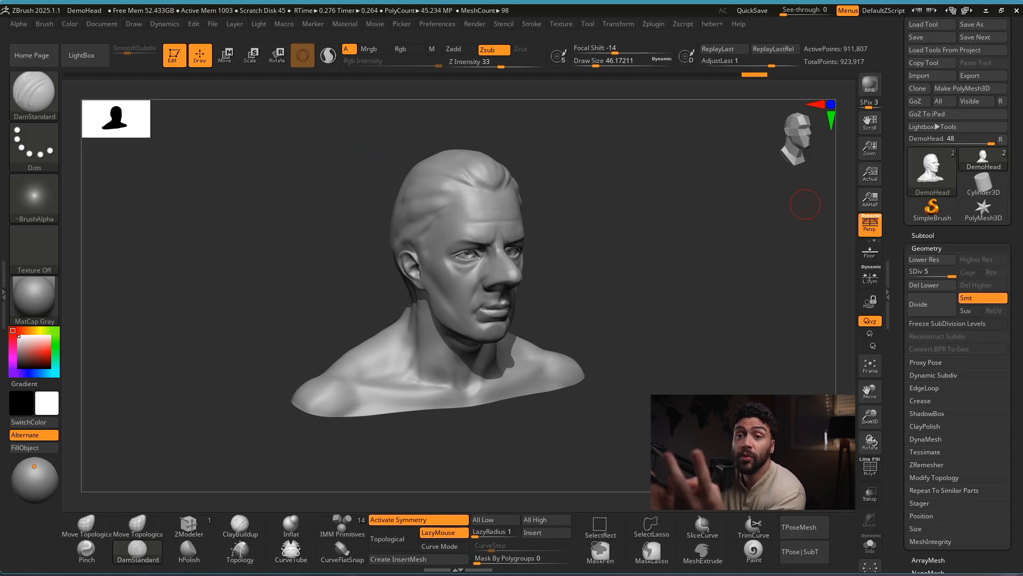
left_click_drag(1015, 133, 1013, 185)
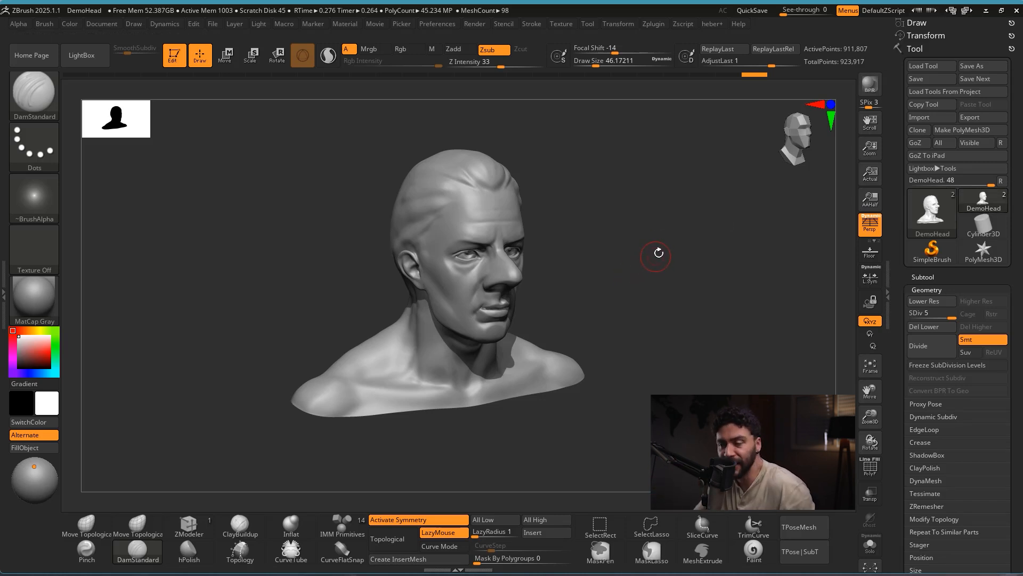
key("ctrl+shift")
mouse_move(718, 325)
left_mouse_down()
mouse_move(900, 56)
mouse_move(925, 57)
mouse_move(967, 85)
mouse_move(973, 73)
mouse_move(922, 86)
left_mouse_up()
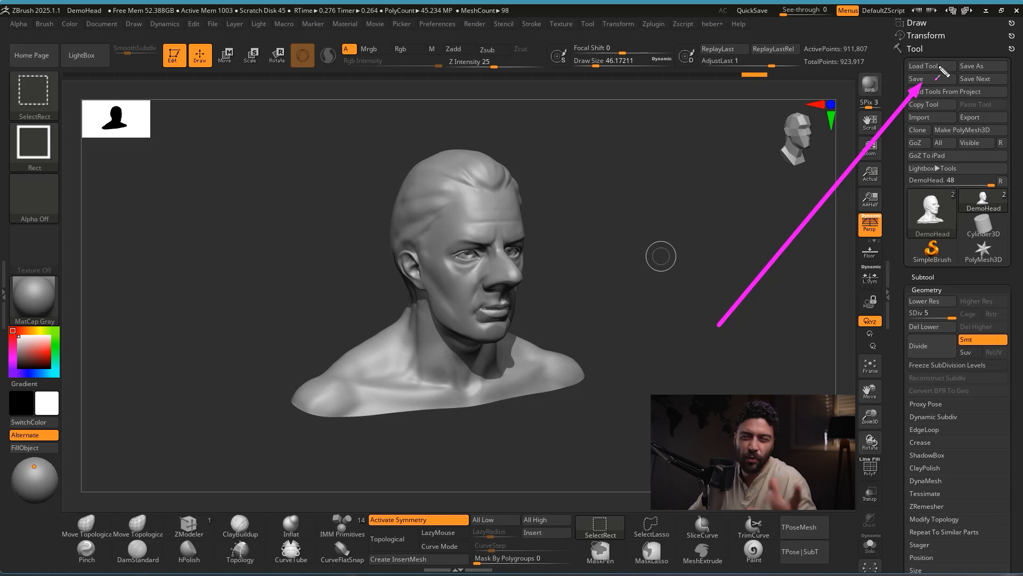
Step: Start saving the head tool under a new name and create a folder named ZB on the desktop
left_click(981, 67)
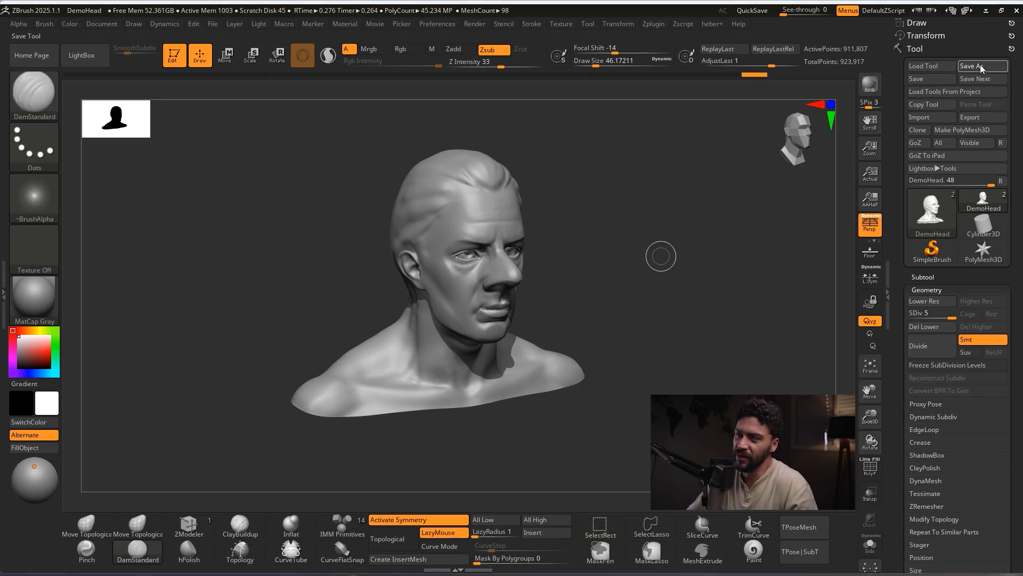
right_click(288, 219)
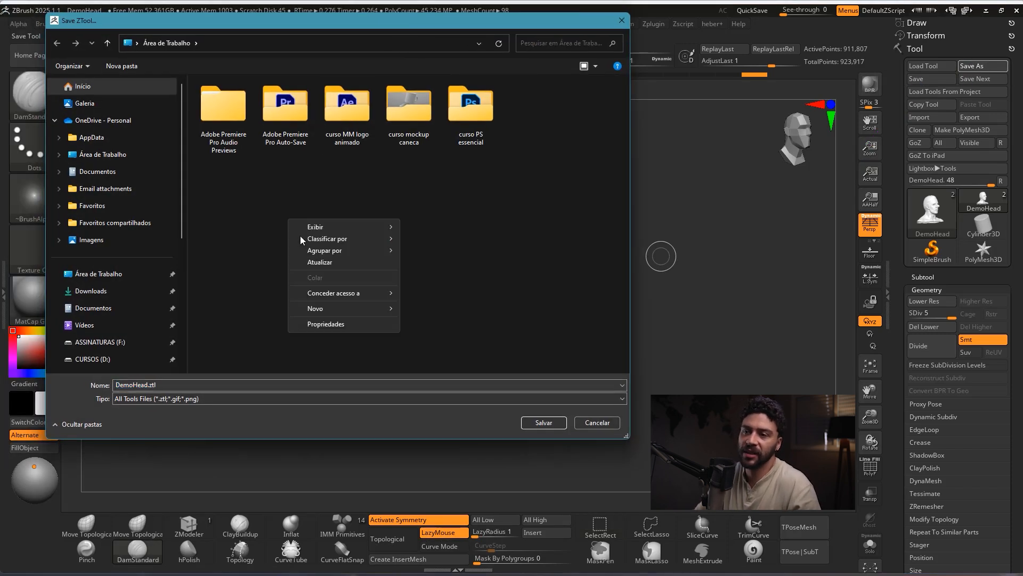
mouse_move(343, 308)
left_click(424, 310)
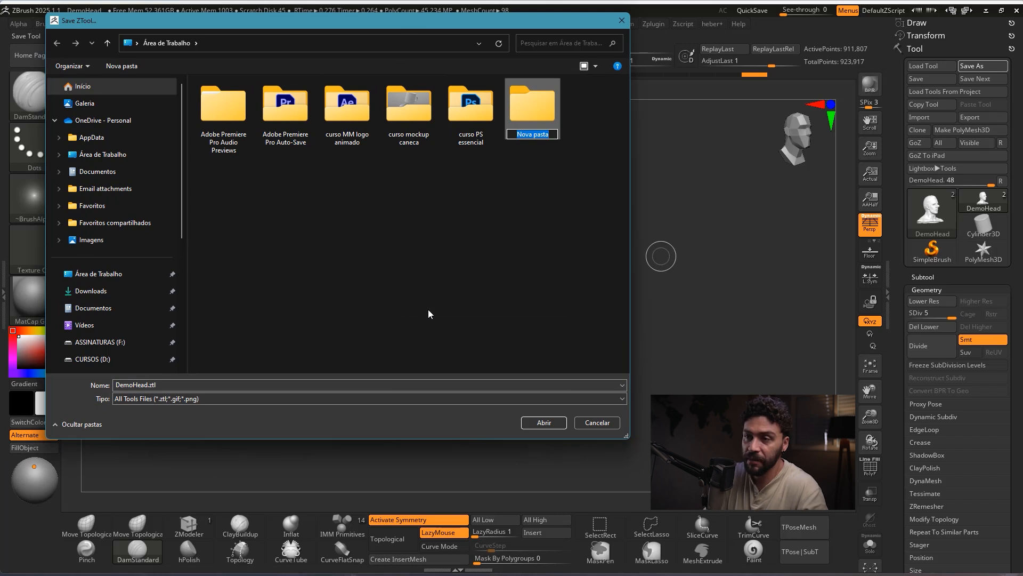
type("ZB")
key("Return")
Step: Save the tool inside the ZB folder with the file name cabeção
key("Return")
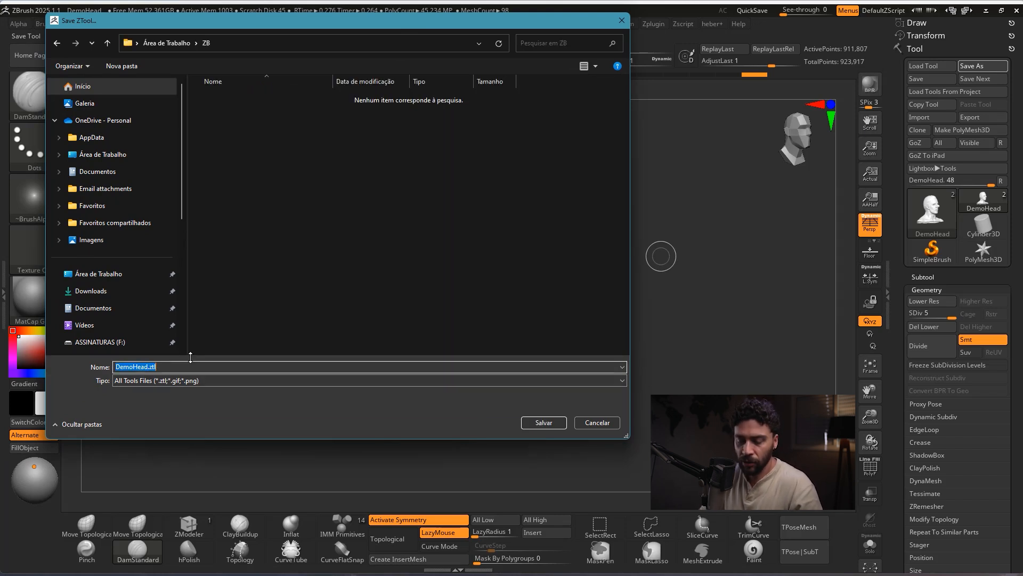
type("cabeção")
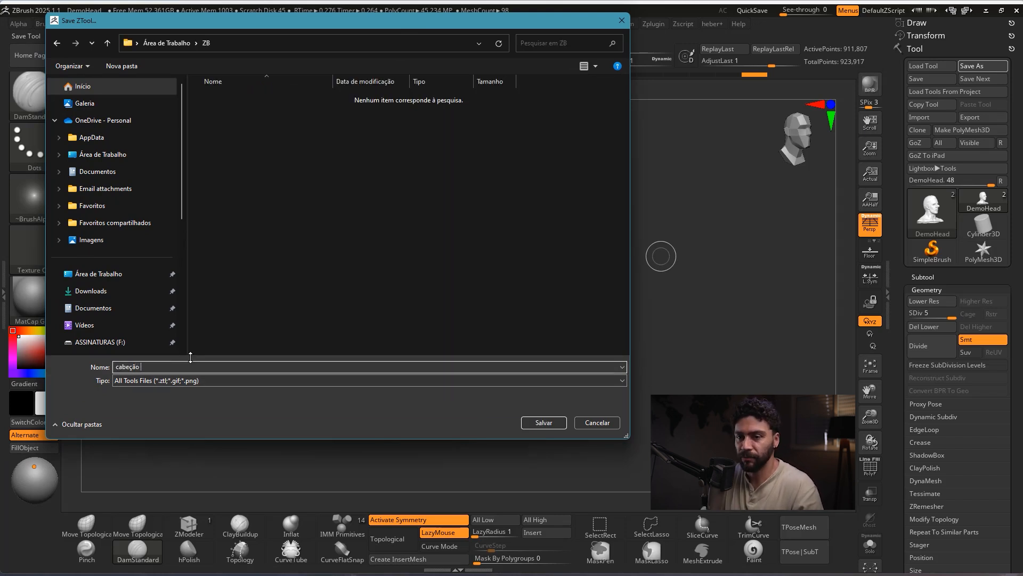
left_click(543, 425)
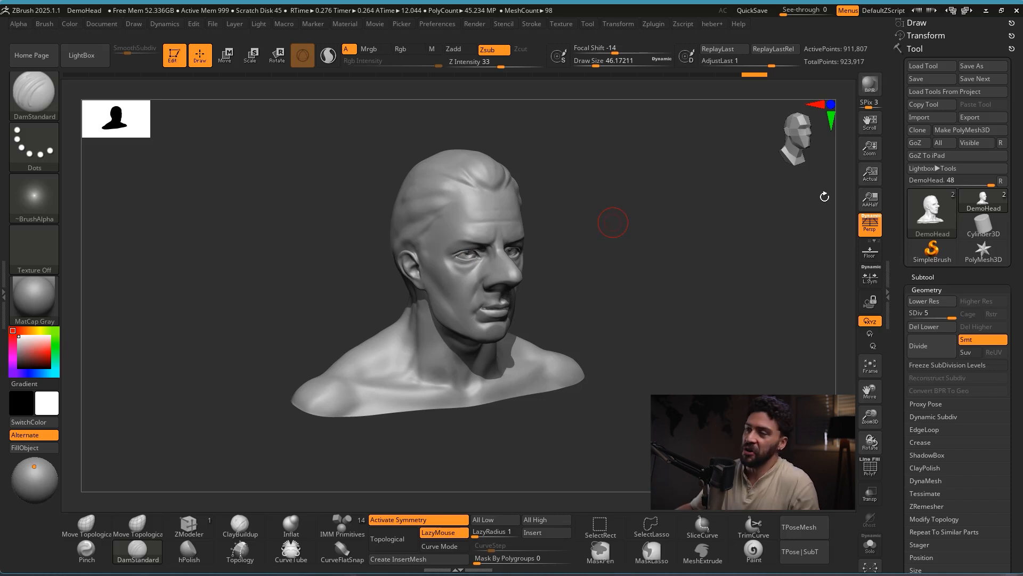
Step: Turn the bust slightly and render it again with the Best Preview Render
key("ctrl+shift")
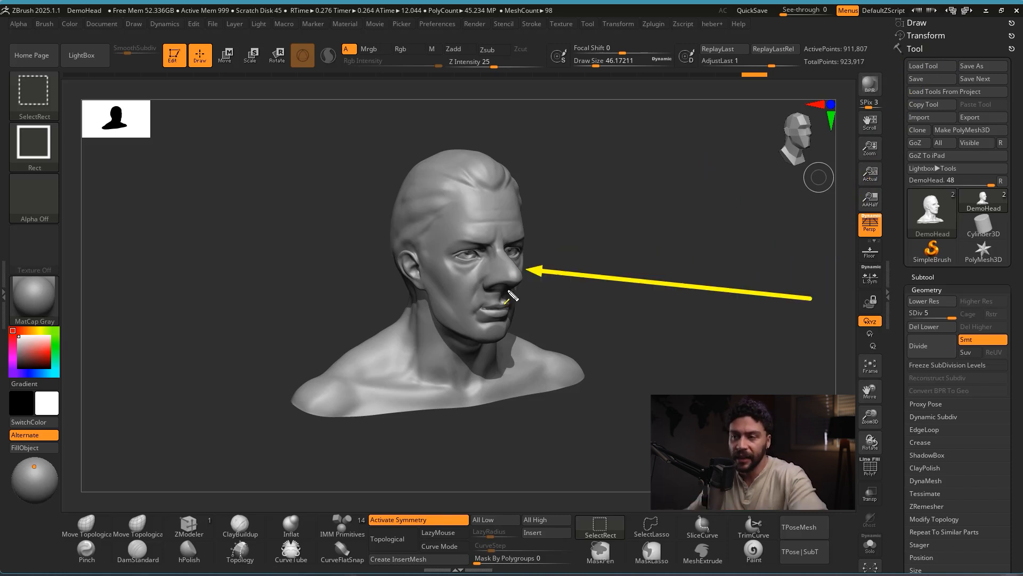
key("Escape")
mouse_move(604, 292)
left_mouse_down()
mouse_move(564, 284)
mouse_move(603, 296)
mouse_move(595, 291)
left_mouse_up()
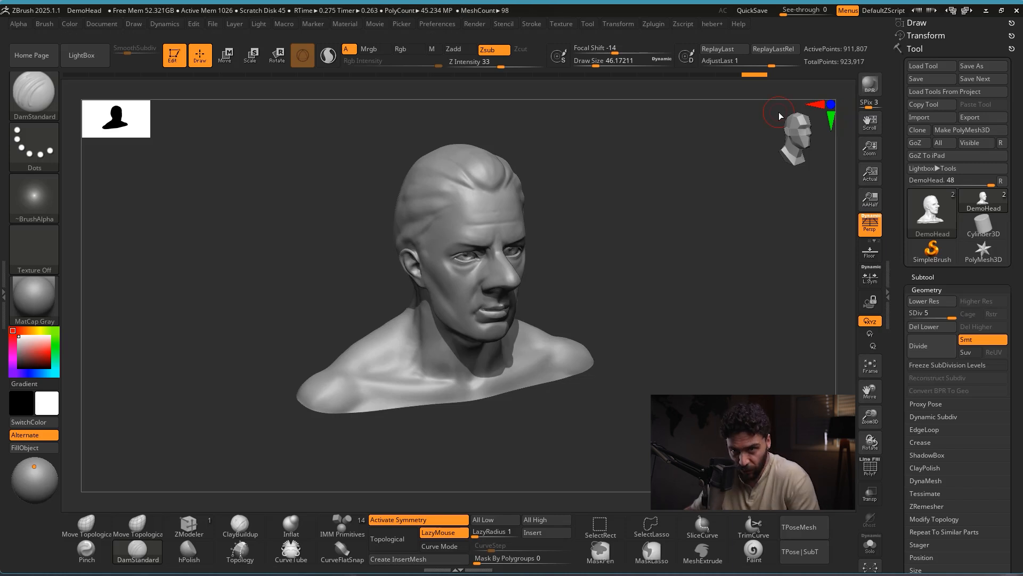
key("ctrl+shift")
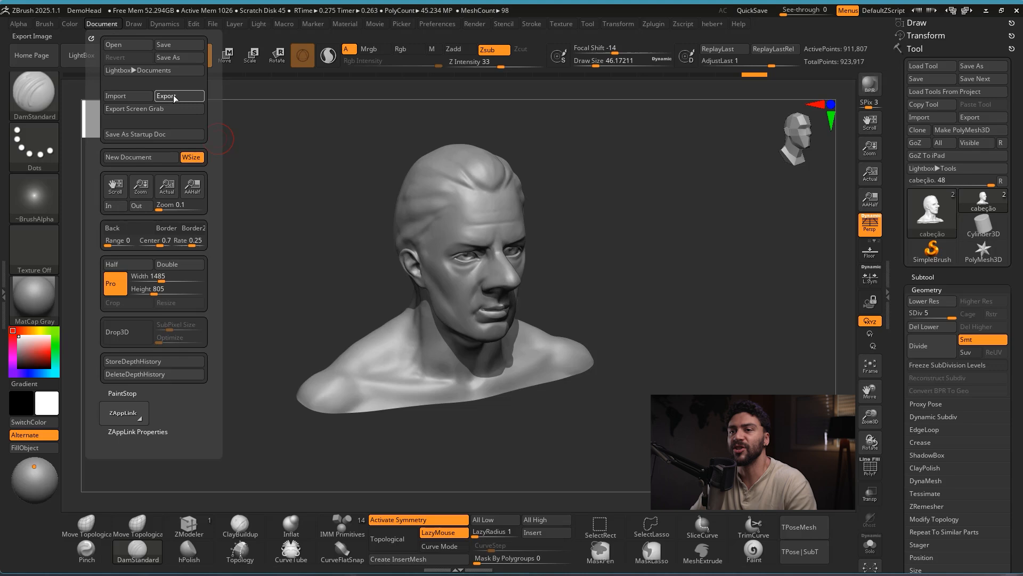
Step: Start exporting the document as an image and choose the ZB folder on the desktop as its destination
left_click(175, 98)
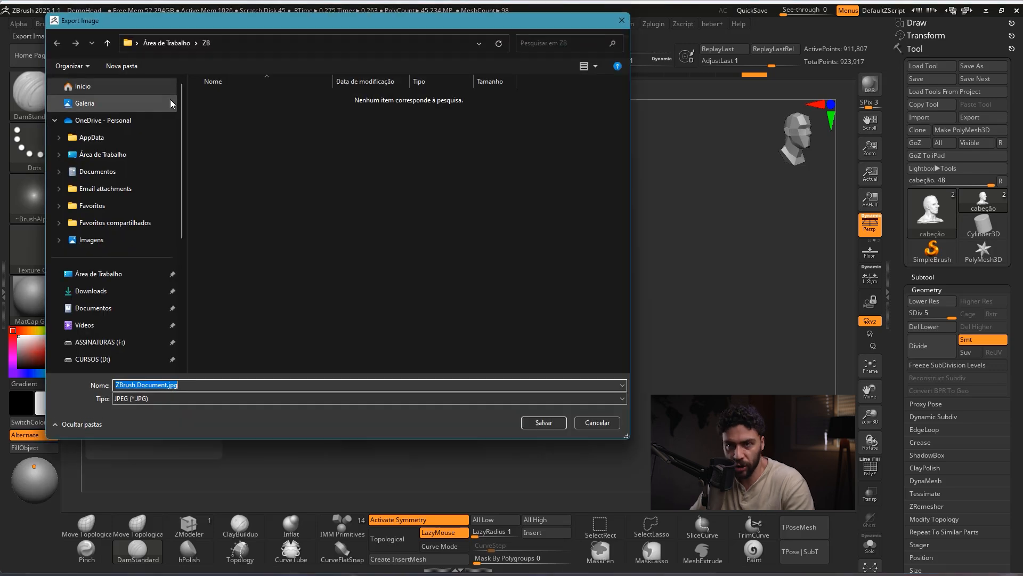
left_click_drag(300, 146, 176, 315)
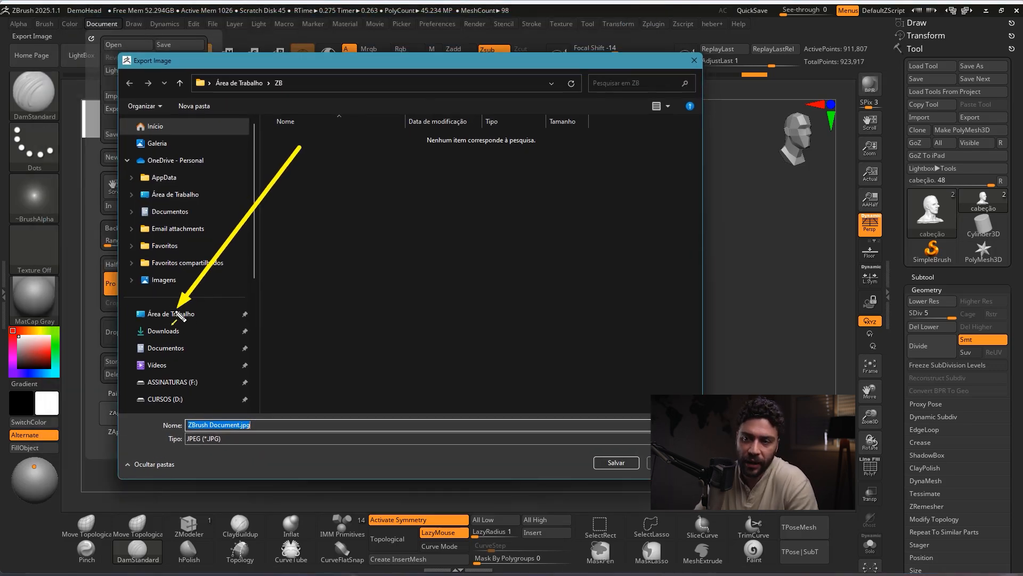
left_click(176, 314)
double_click(598, 163)
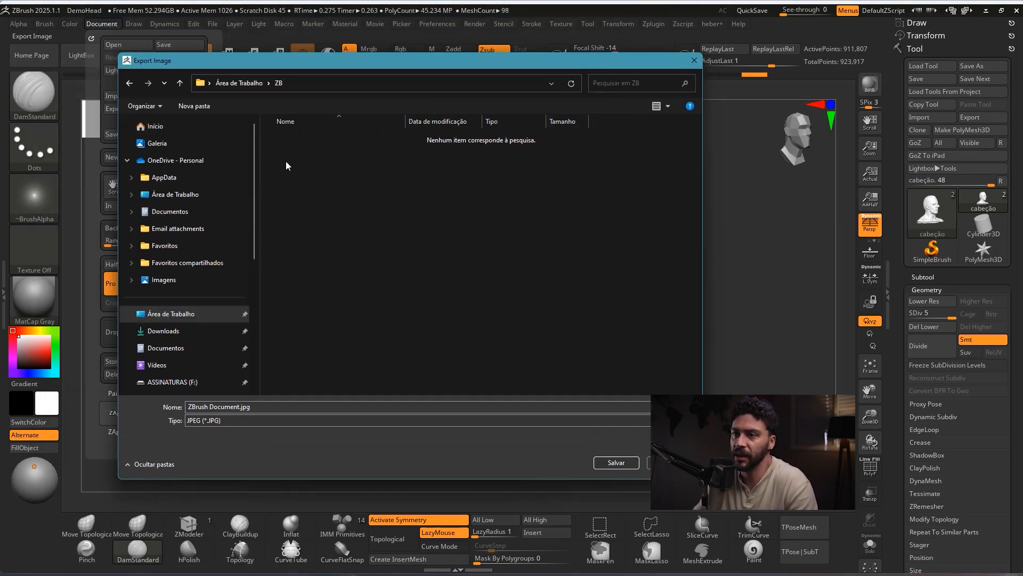
left_click_drag(396, 61, 412, 64)
Step: Name the exported image "cabeção finalizado", keep the JPEG format and save it
left_click(275, 407)
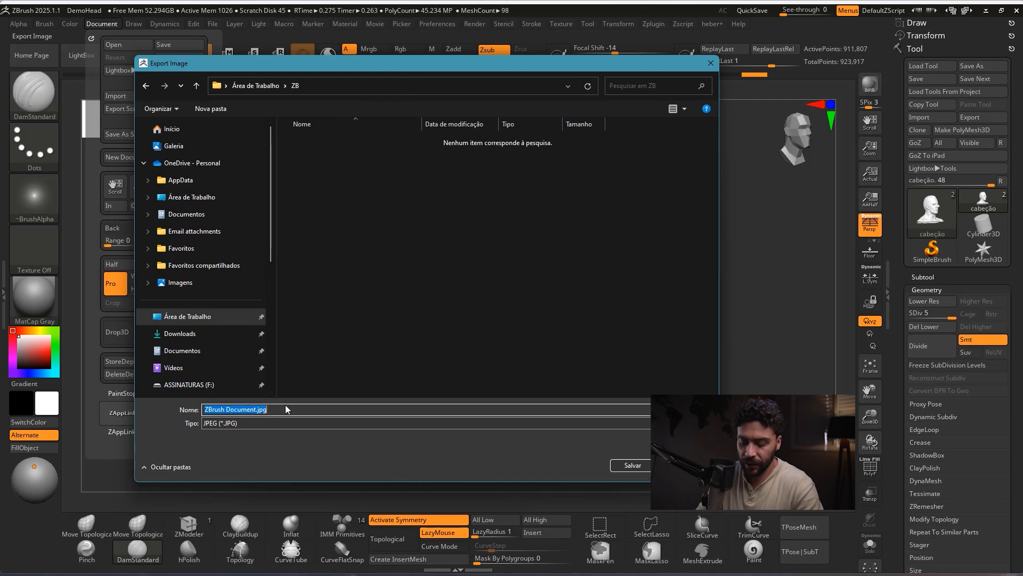
type("cabeção finalizado")
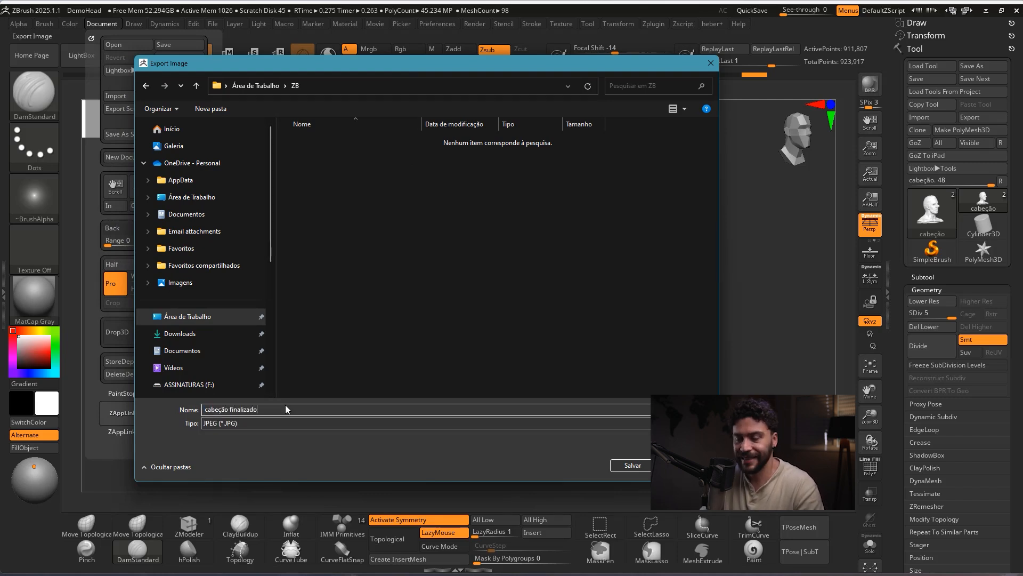
left_click(216, 424)
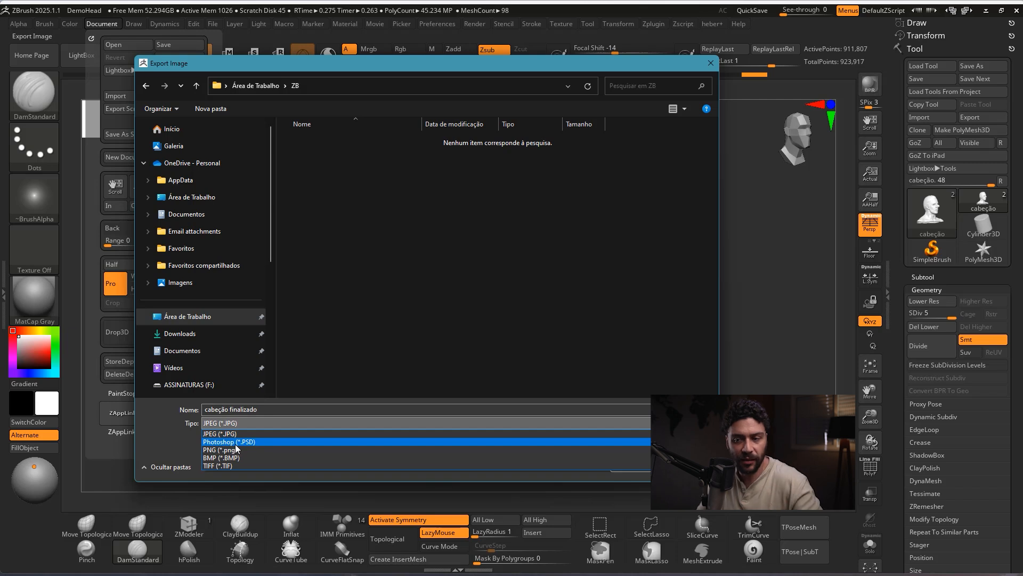
left_click(235, 434)
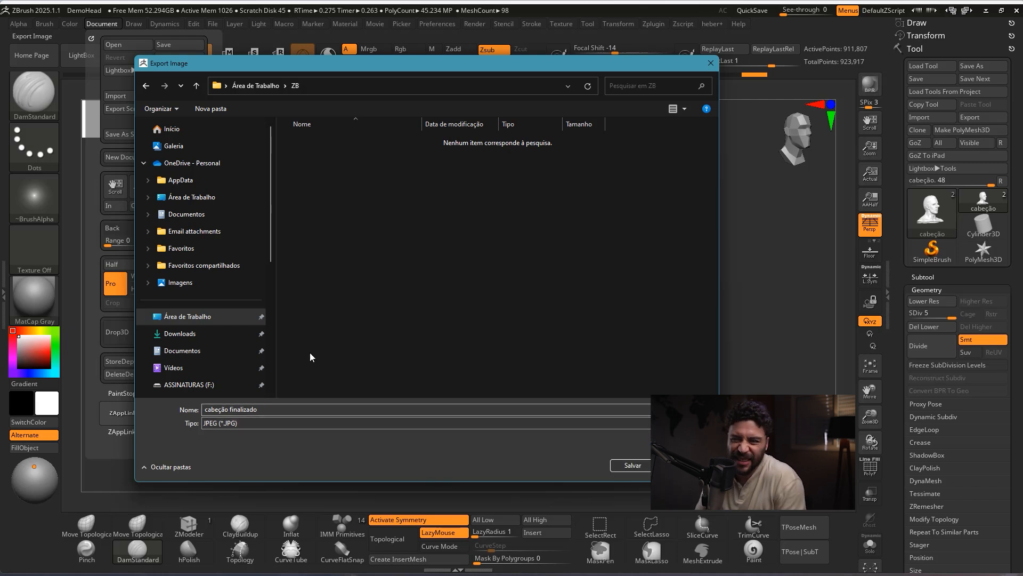
left_click(269, 423)
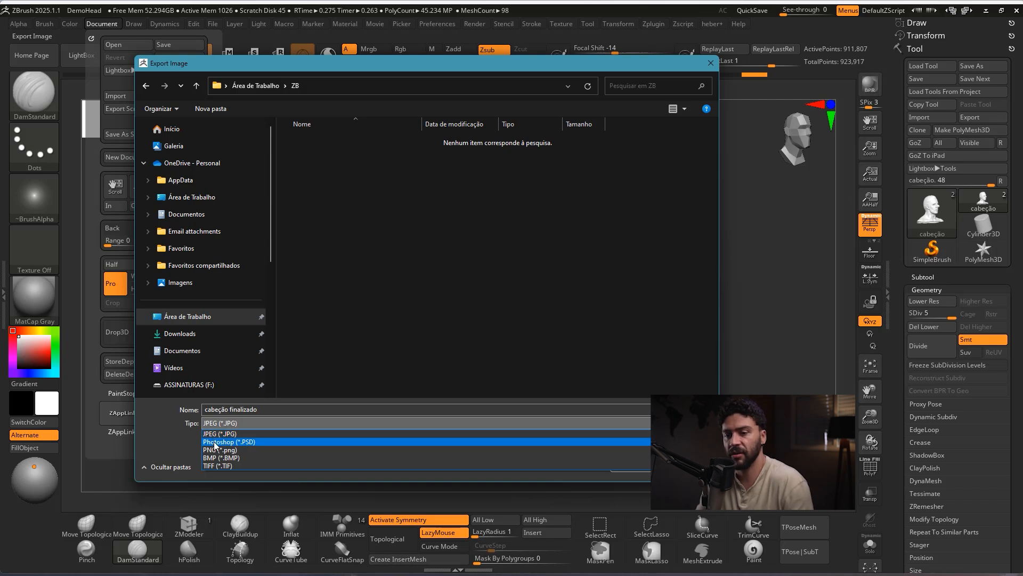
left_click(177, 441)
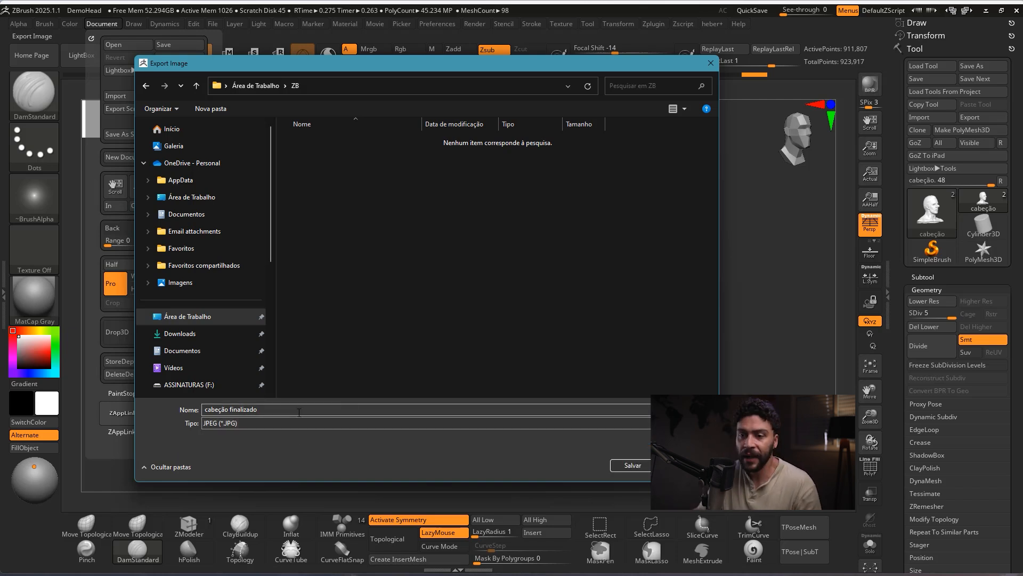
left_click(630, 467)
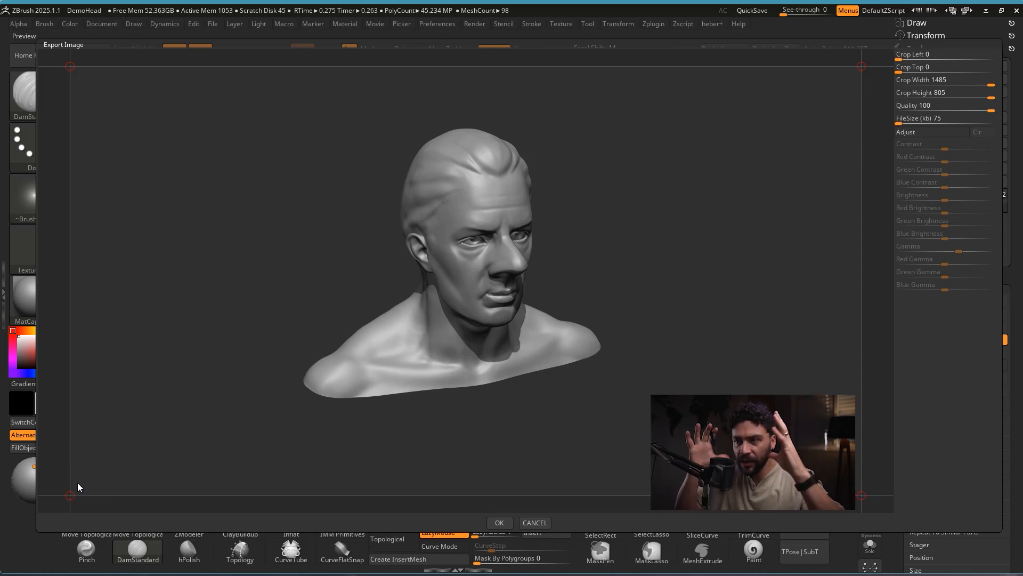
Step: Crop the export tightly around the bust to about 619 × 570 pixels and confirm the image export
key("ctrl+shift")
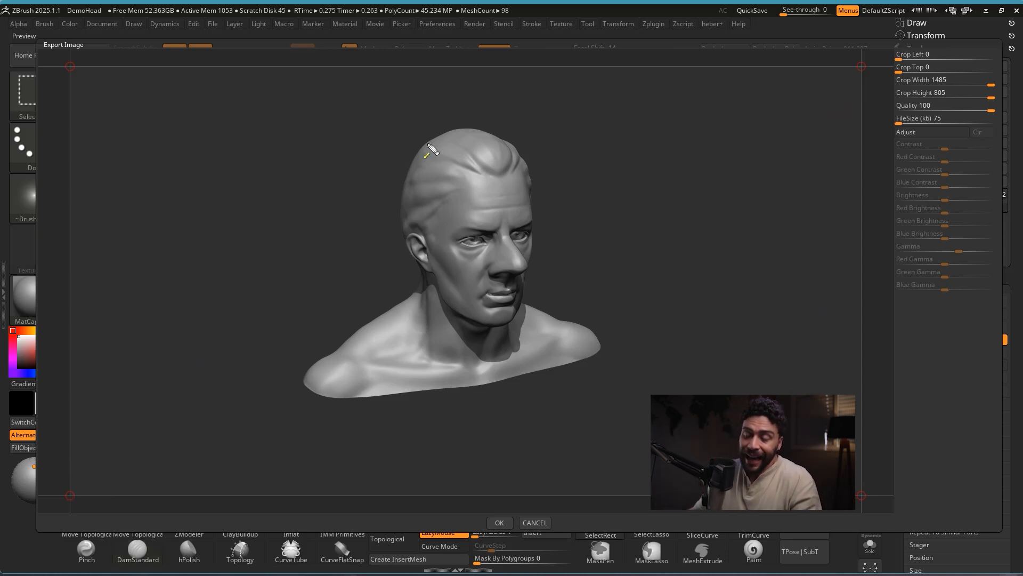
mouse_move(96, 148)
left_mouse_down()
mouse_move(181, 378)
mouse_move(593, 453)
mouse_move(704, 140)
mouse_move(415, 111)
left_mouse_up()
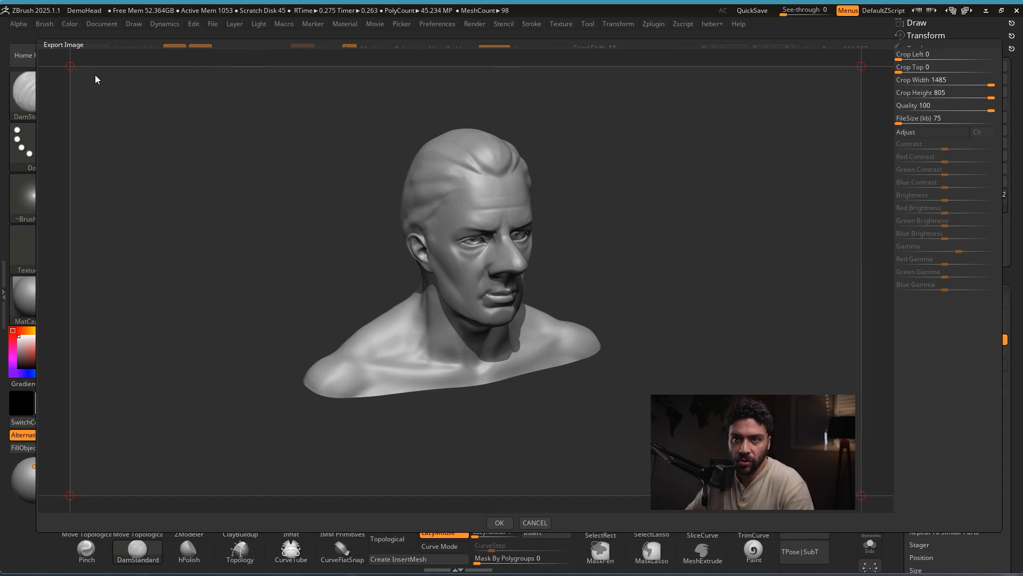
mouse_move(71, 67)
left_mouse_down()
mouse_move(292, 86)
mouse_move(288, 113)
left_mouse_up()
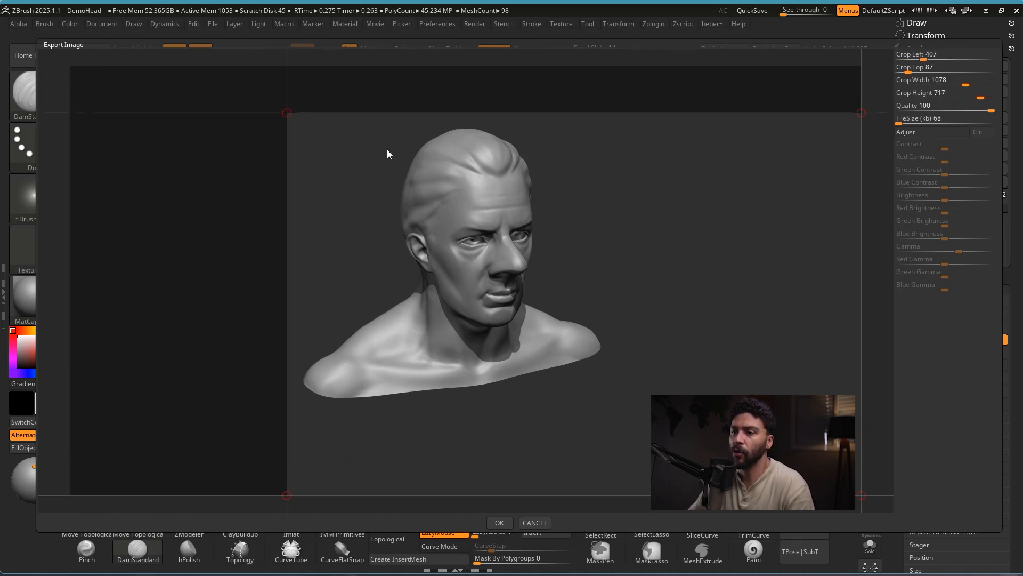
left_click_drag(862, 495, 617, 417)
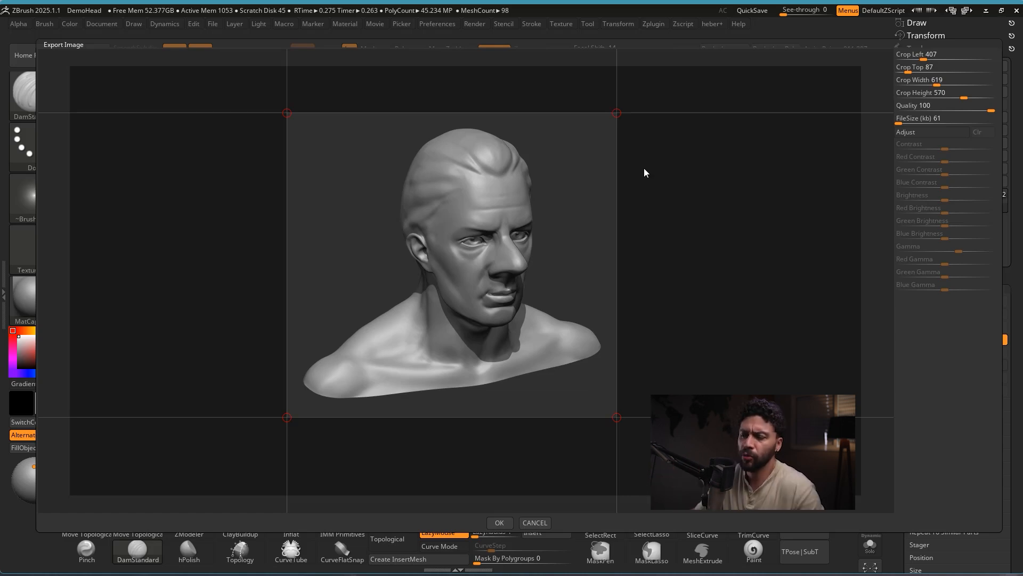
left_click_drag(549, 361, 472, 513)
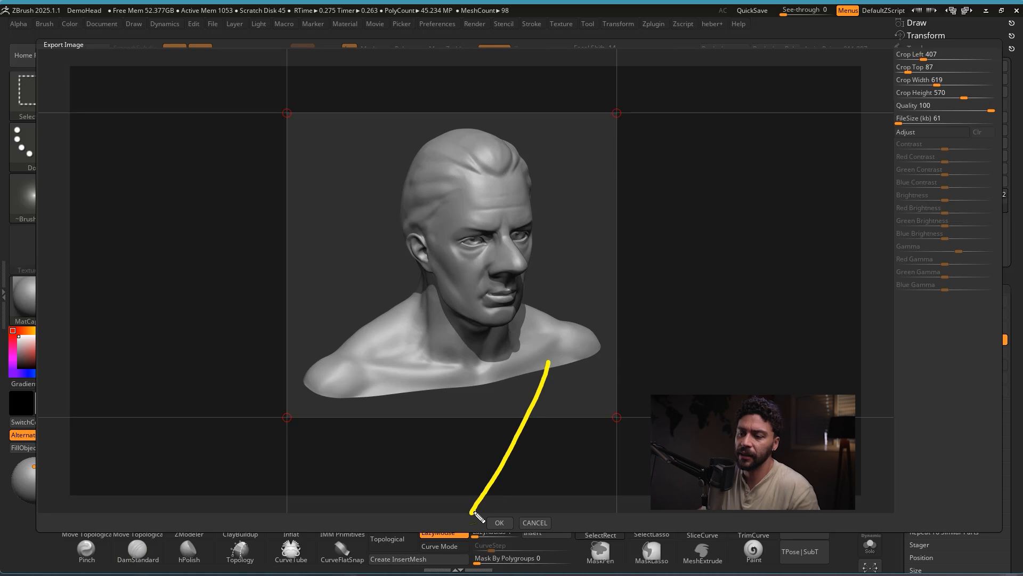
left_click_drag(552, 384, 502, 511)
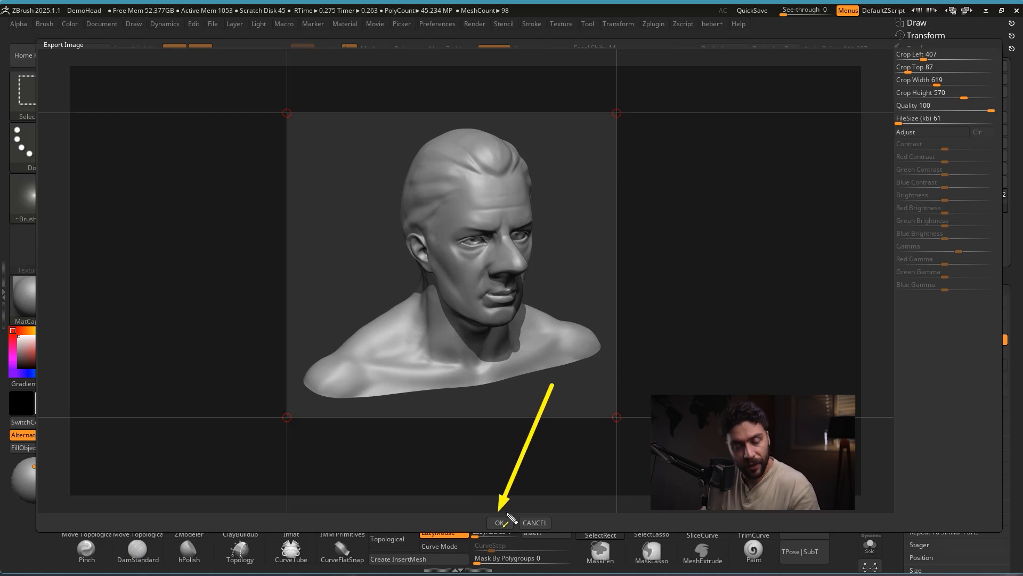
left_click(499, 522)
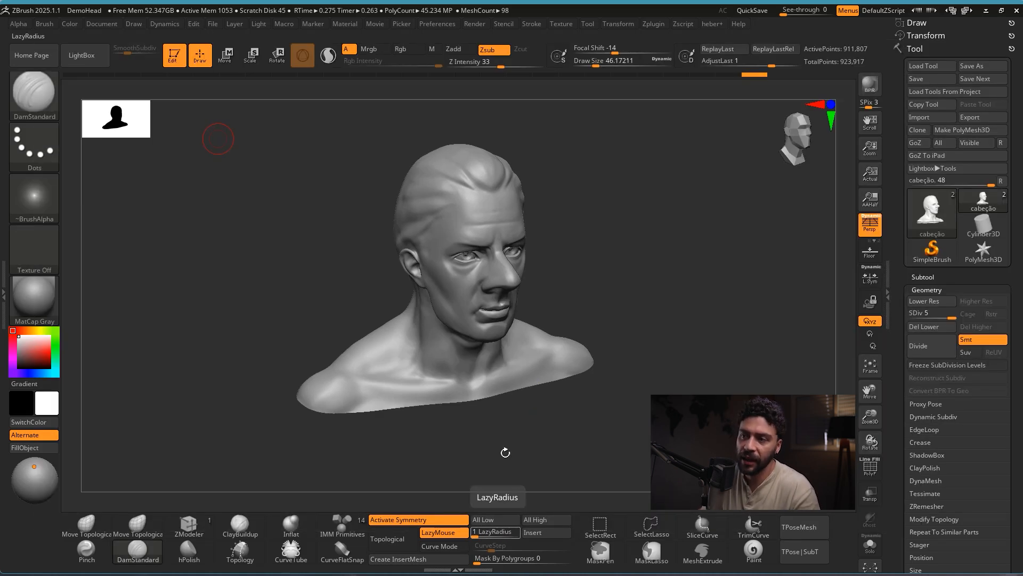
Step: Switch to File Explorer and open the exported image cabeção finalizado.jpg from the desktop's ZB folder
left_click(446, 569)
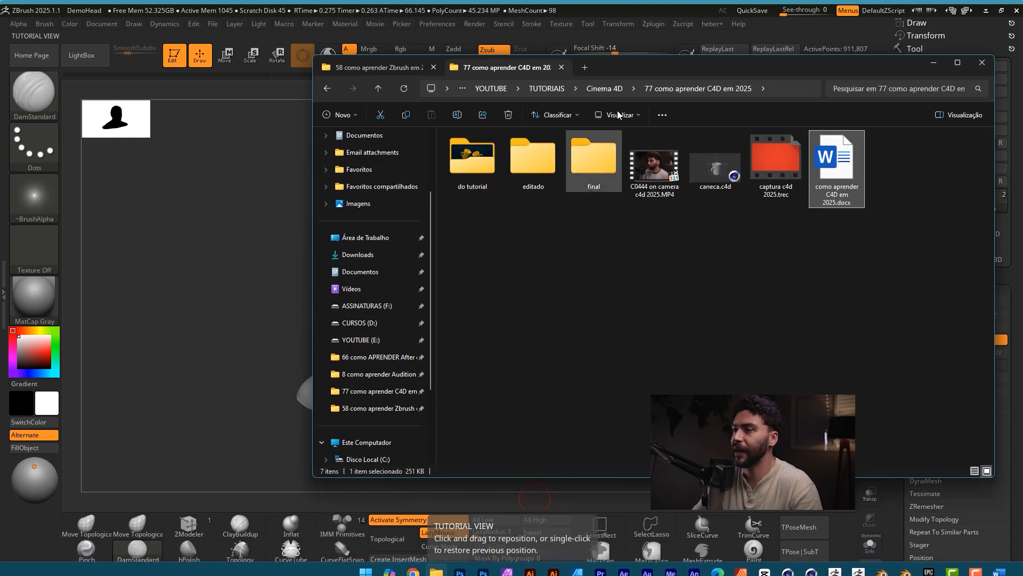
left_click(365, 237)
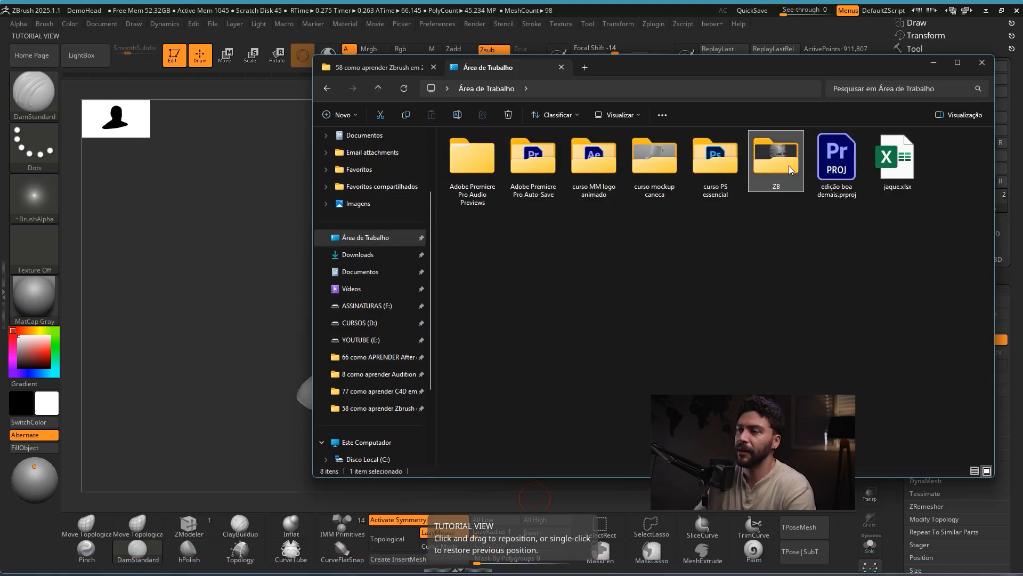
double_click(776, 160)
double_click(473, 169)
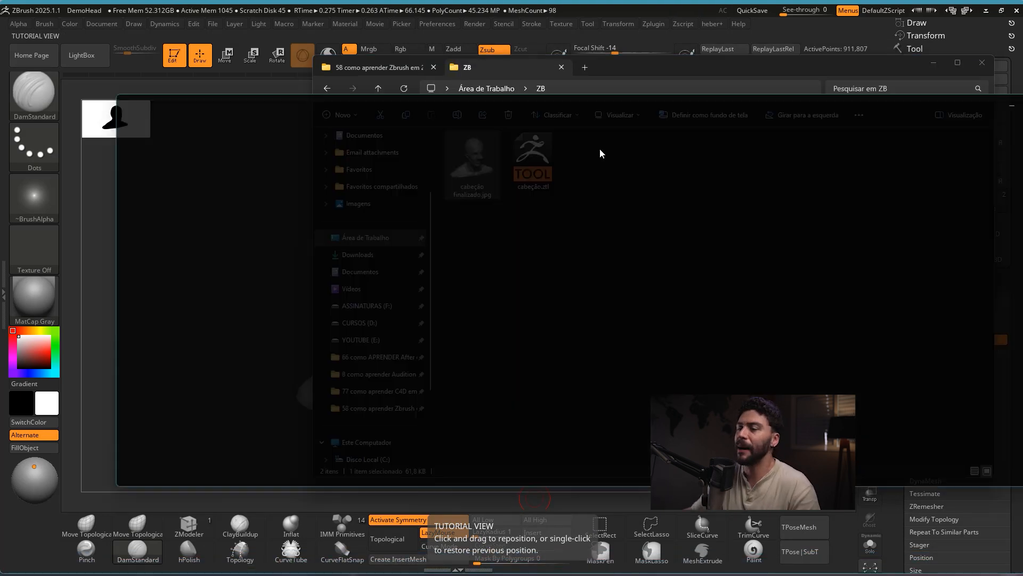